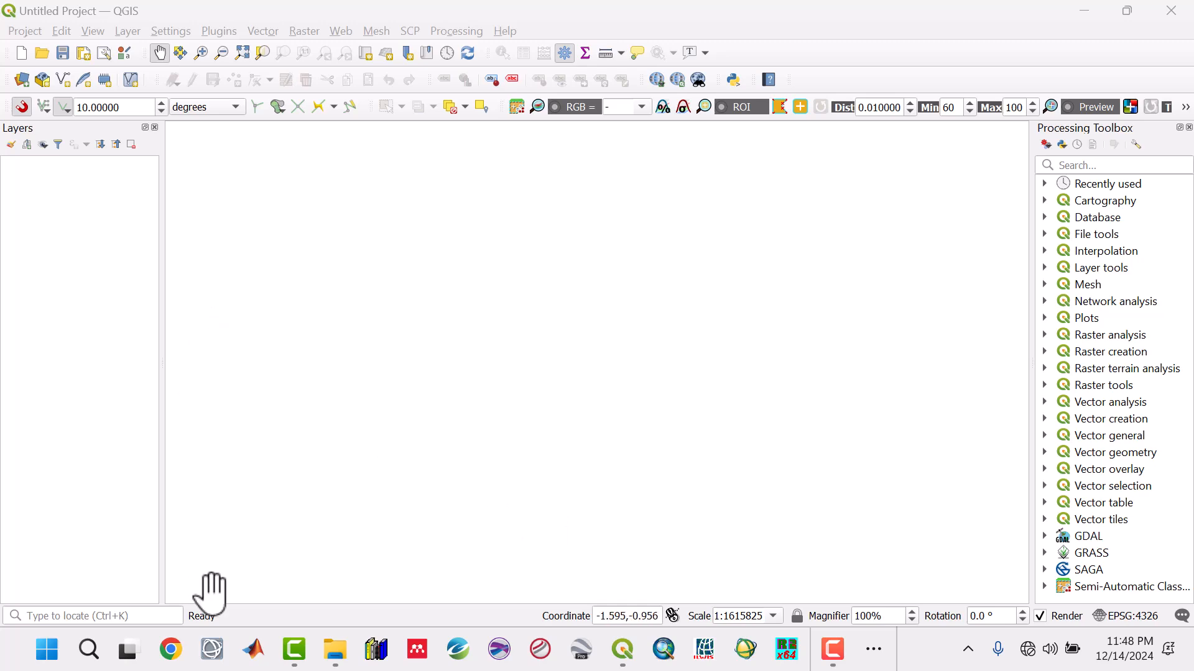
- Browse the Raster Images folder inside the desktop RC1 folder and examine the K_Th_Ratio_LL and Ternary_Image rasters
{"action": "left_click", "coordinate": [335, 649]}
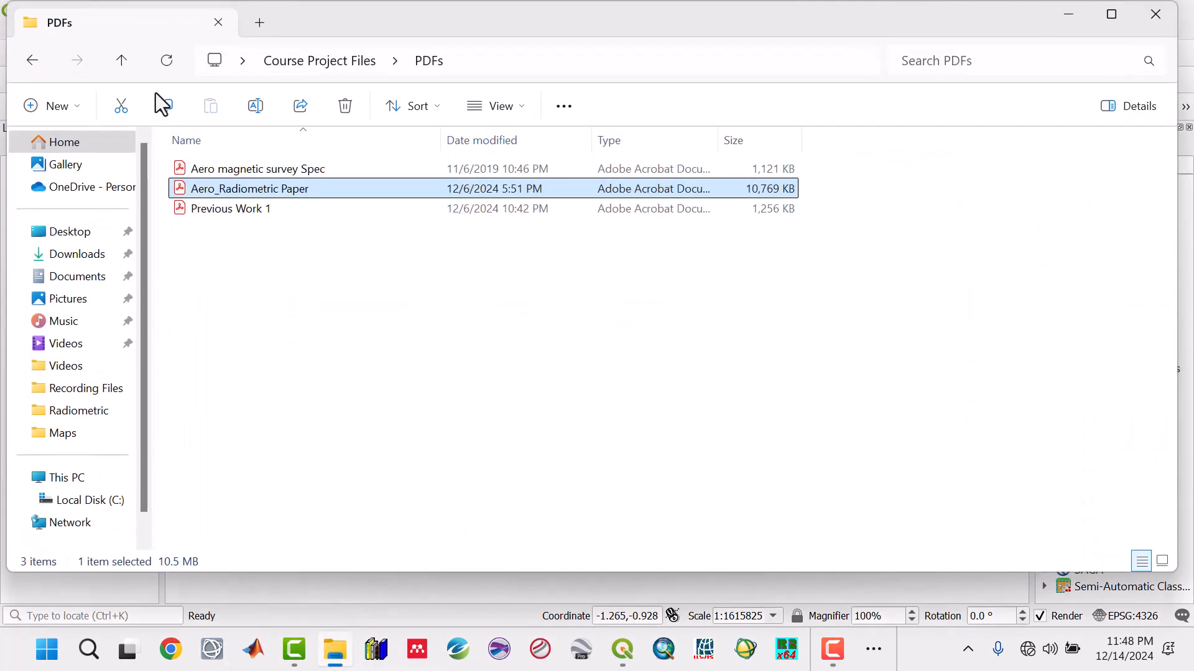
{"action": "left_click", "coordinate": [111, 50]}
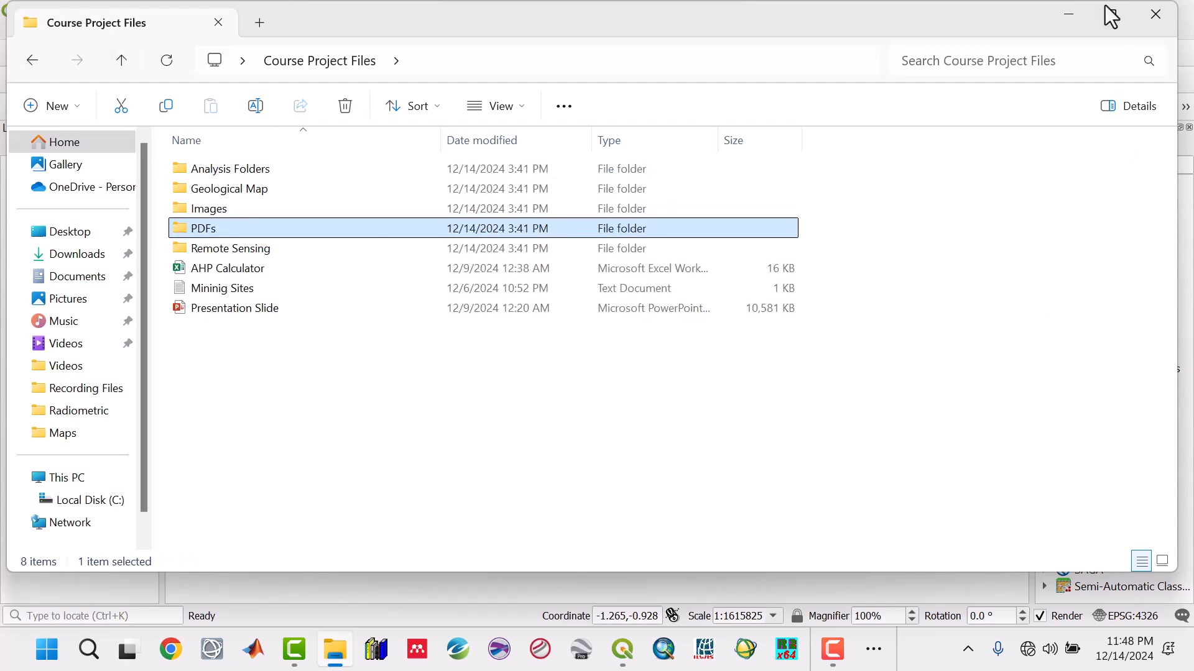
{"action": "left_click", "coordinate": [1070, 15]}
{"action": "left_click", "coordinate": [1083, 14]}
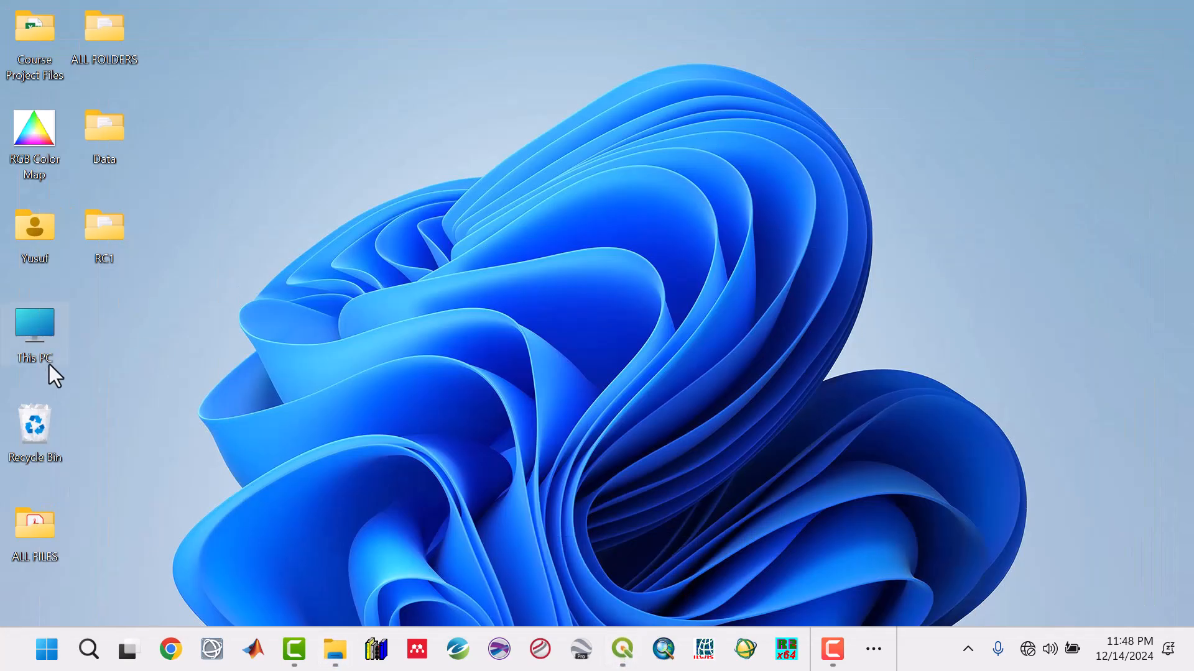
{"action": "double_click", "coordinate": [93, 239]}
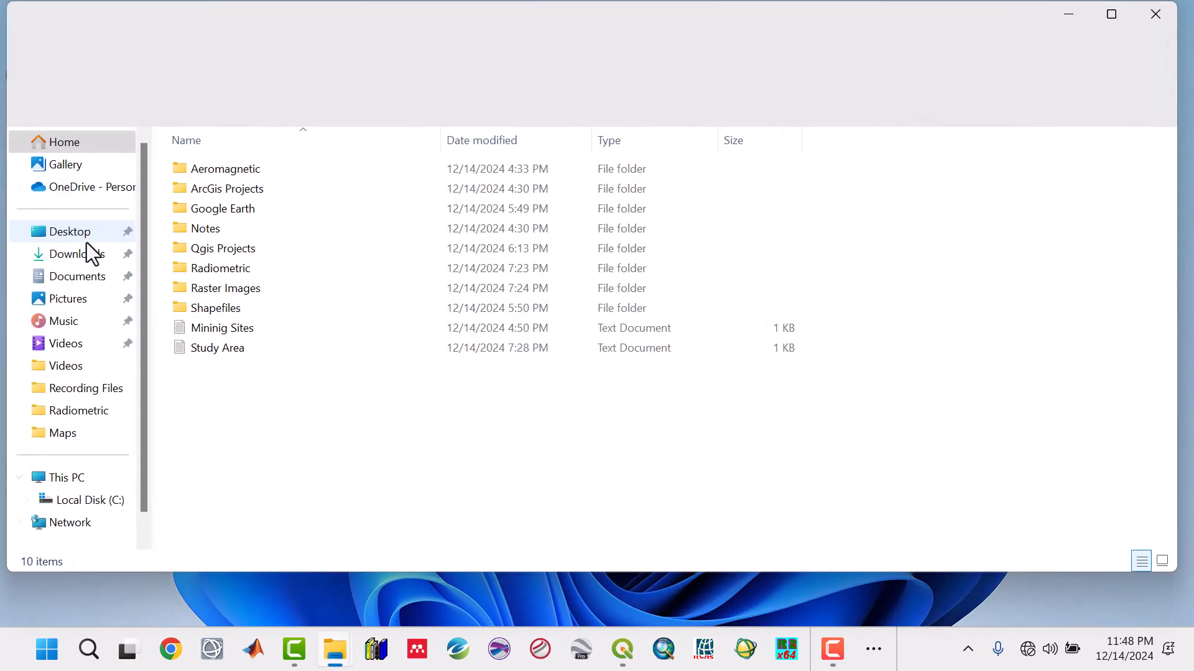
{"action": "double_click", "coordinate": [222, 286]}
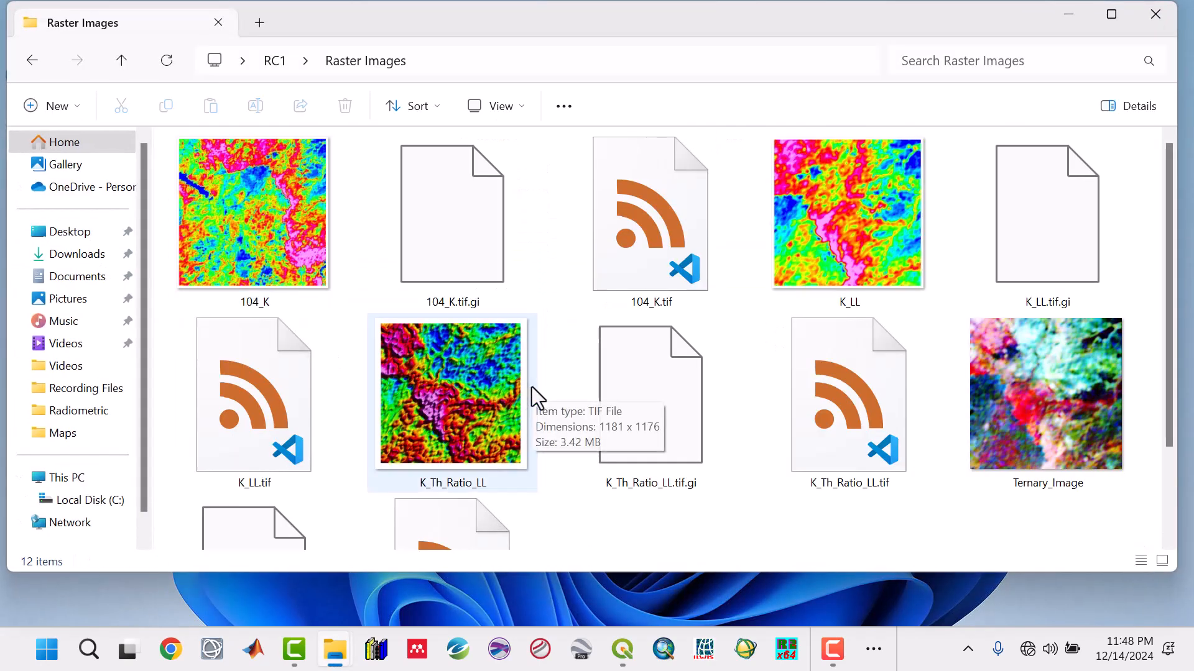
{"action": "left_click", "coordinate": [483, 424]}
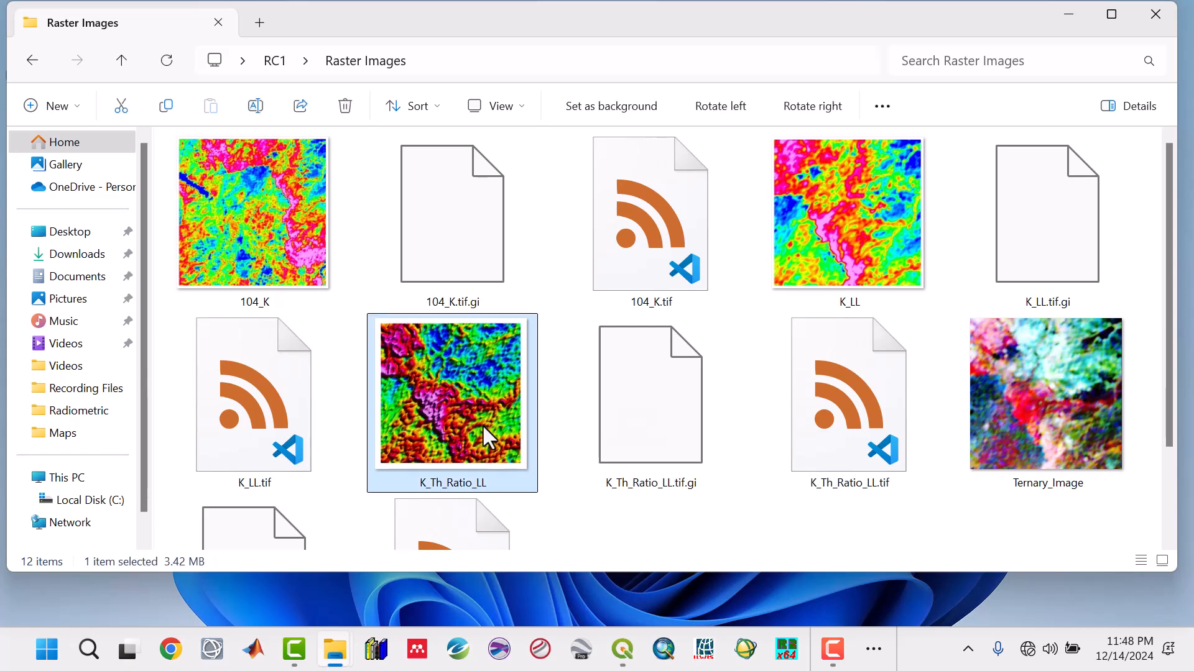
{"action": "left_click", "coordinate": [1050, 424]}
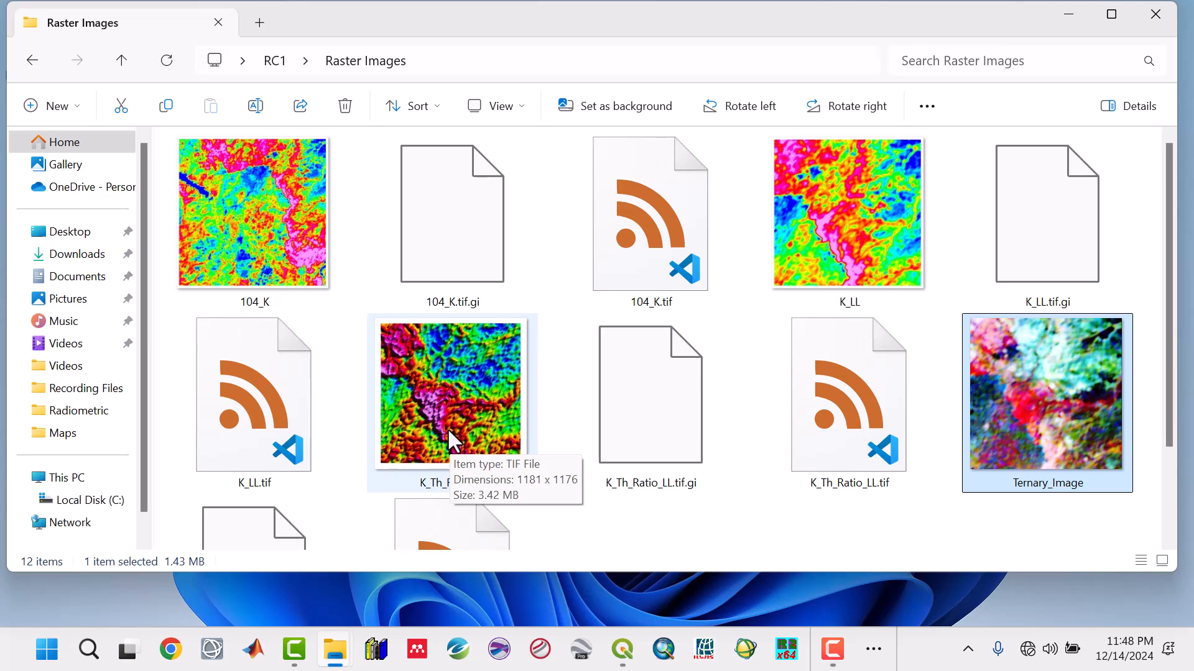
{"action": "left_click", "coordinate": [1078, 25]}
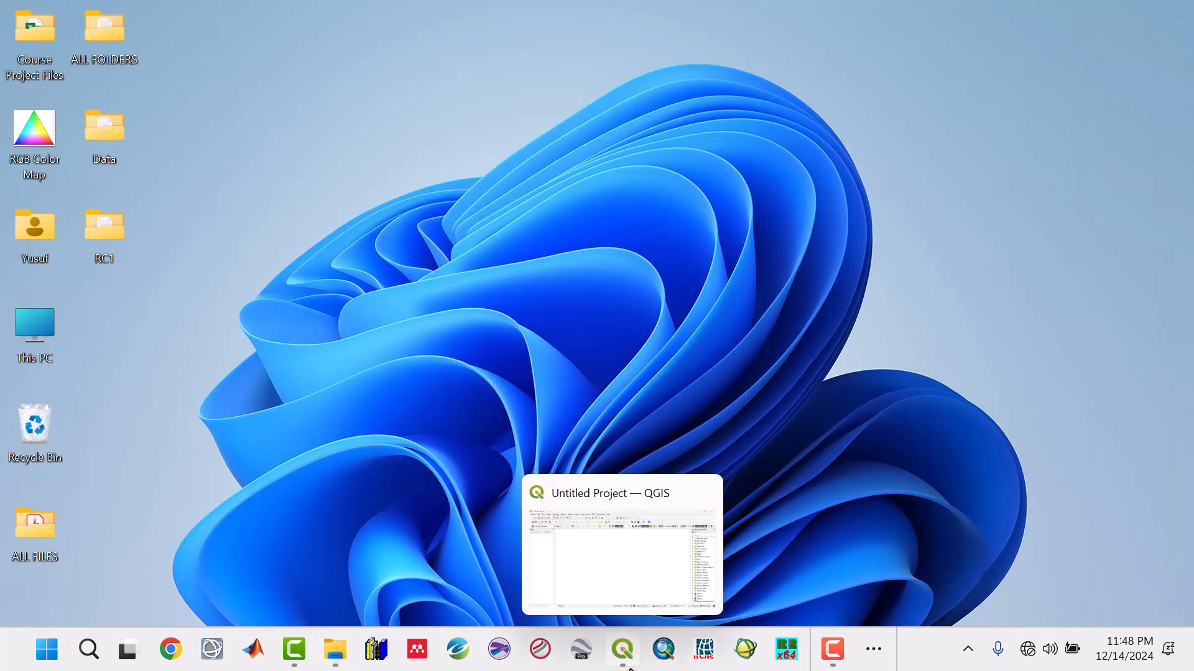
- Switch to QGIS and add the K_Th_Ratio_LL raster from the desktop folder RC1 > Raster Images as a layer
{"action": "left_click", "coordinate": [622, 649]}
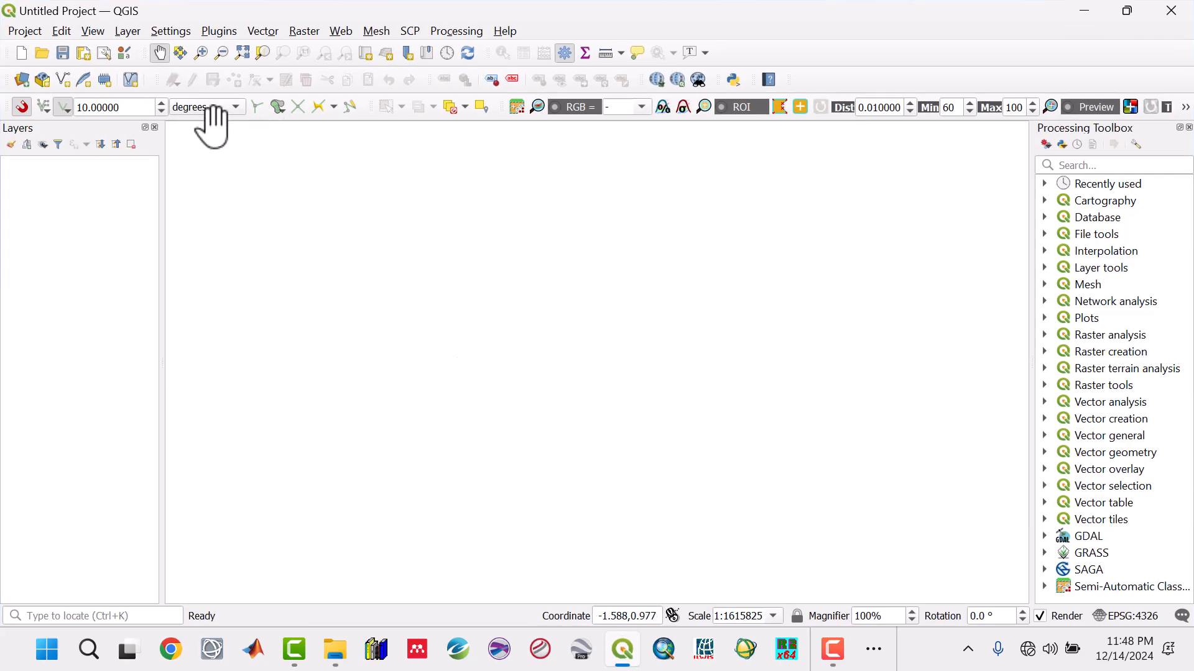
{"action": "left_click", "coordinate": [118, 31]}
{"action": "left_click", "coordinate": [162, 54]}
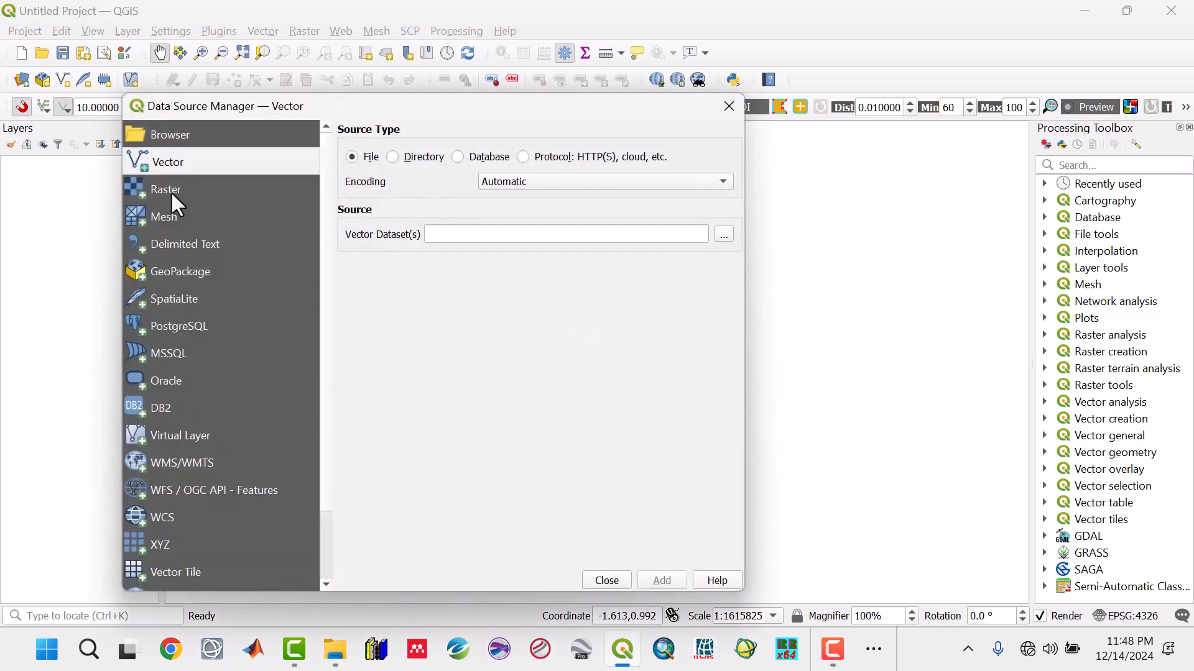
{"action": "left_click", "coordinate": [171, 191]}
{"action": "left_click", "coordinate": [723, 215]}
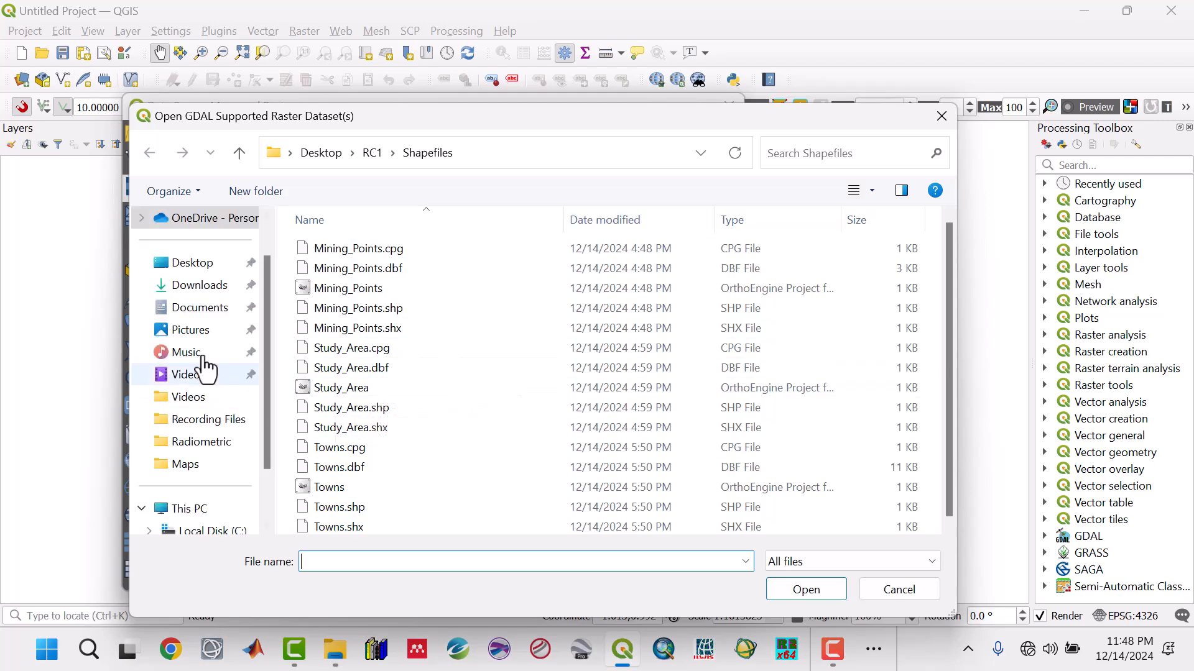
{"action": "left_click", "coordinate": [192, 267]}
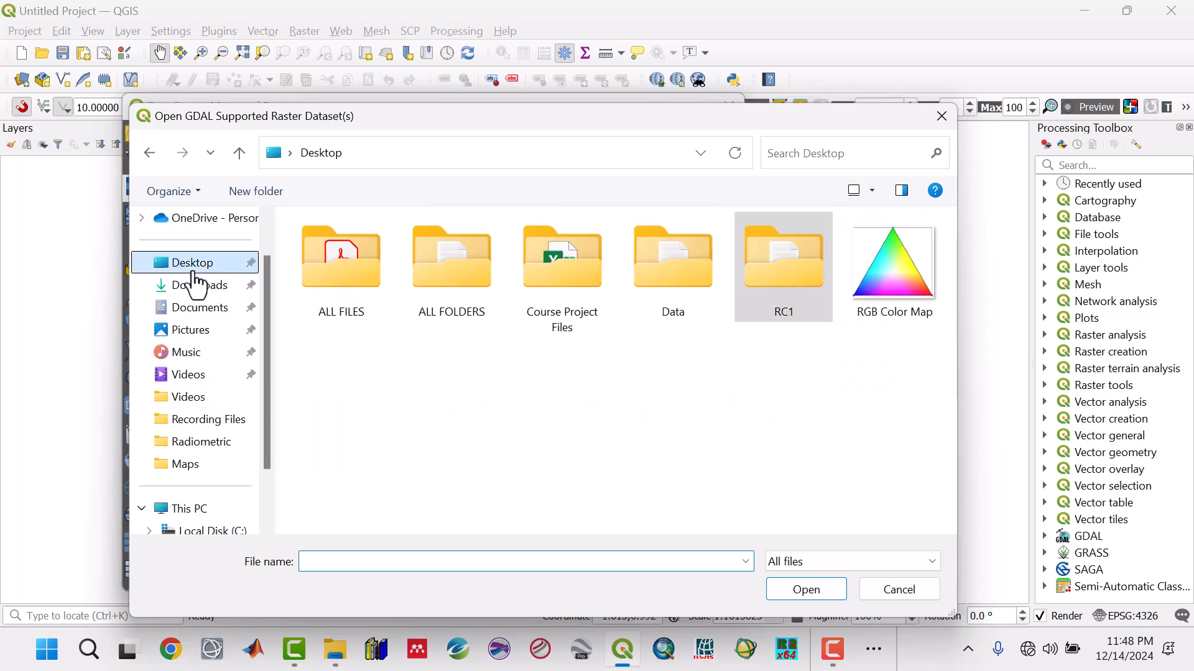
{"action": "double_click", "coordinate": [793, 284]}
{"action": "double_click", "coordinate": [382, 368]}
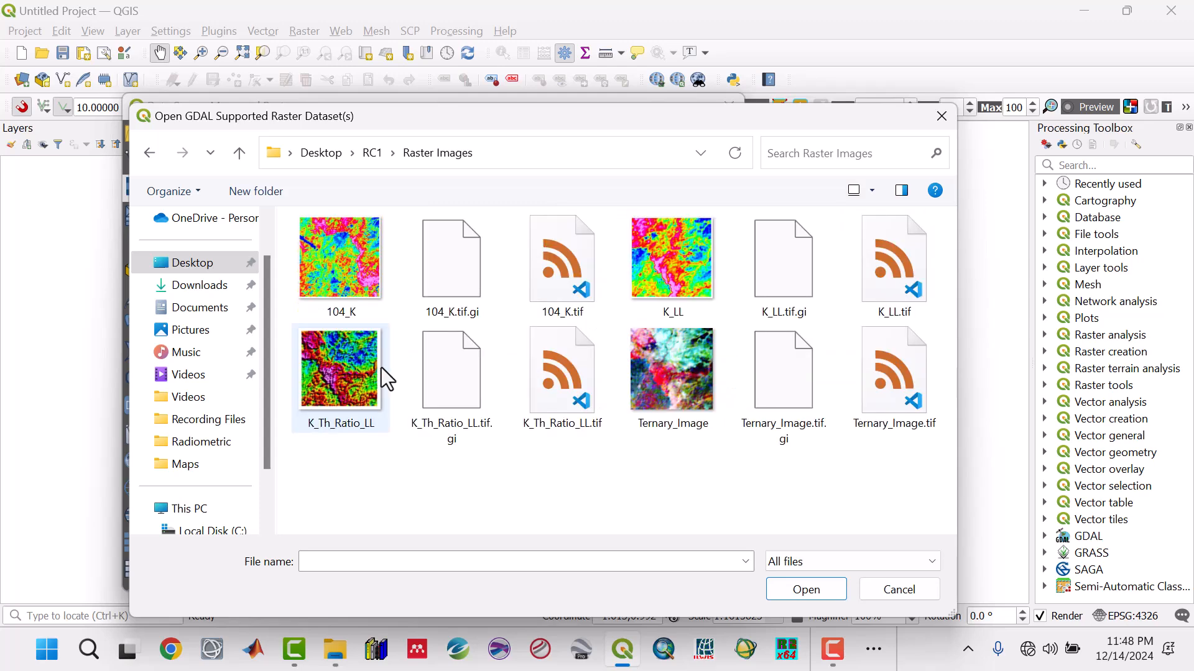
{"action": "left_click", "coordinate": [356, 405]}
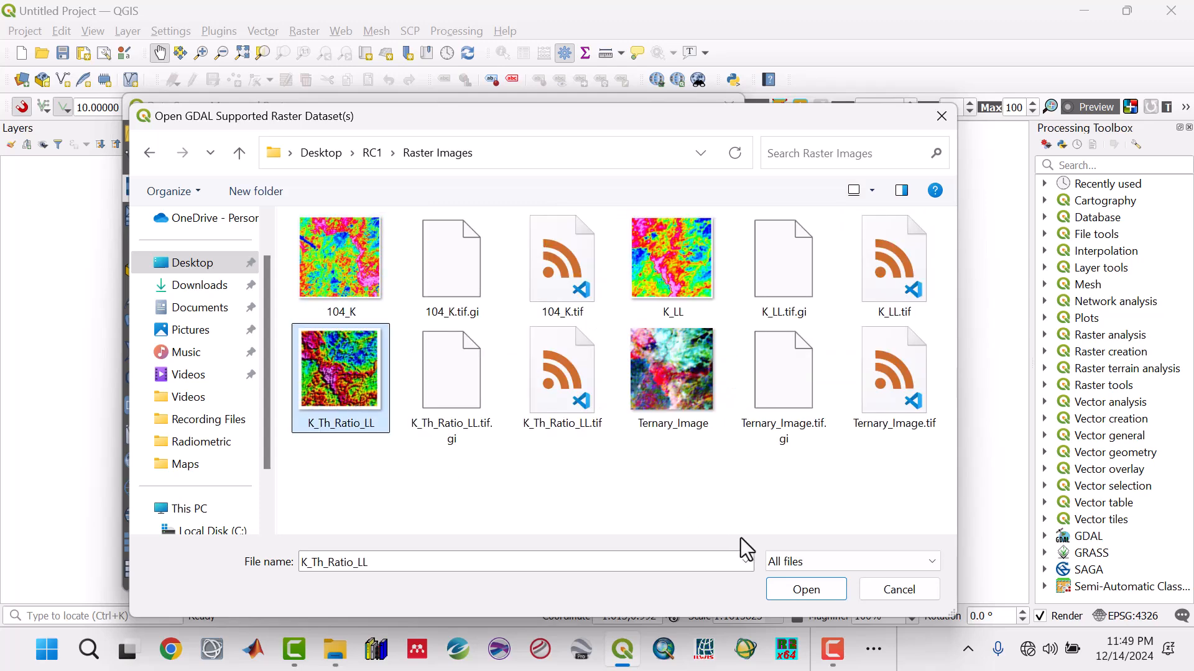
{"action": "left_click", "coordinate": [796, 591]}
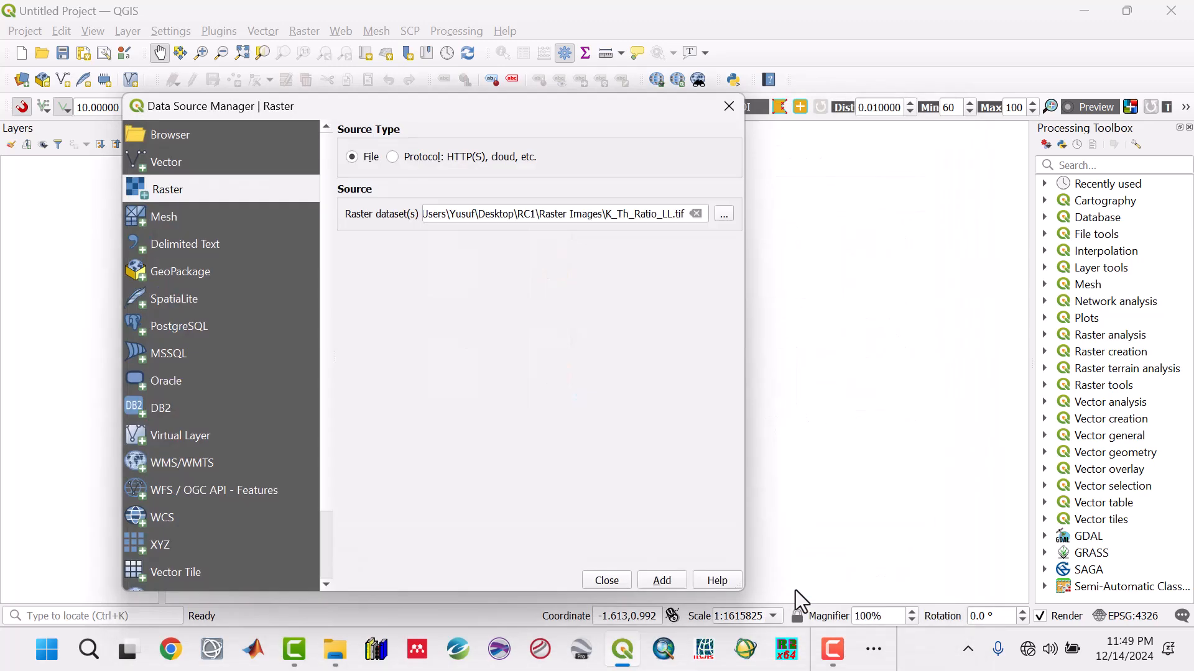
{"action": "left_click", "coordinate": [652, 576]}
{"action": "left_click", "coordinate": [614, 580]}
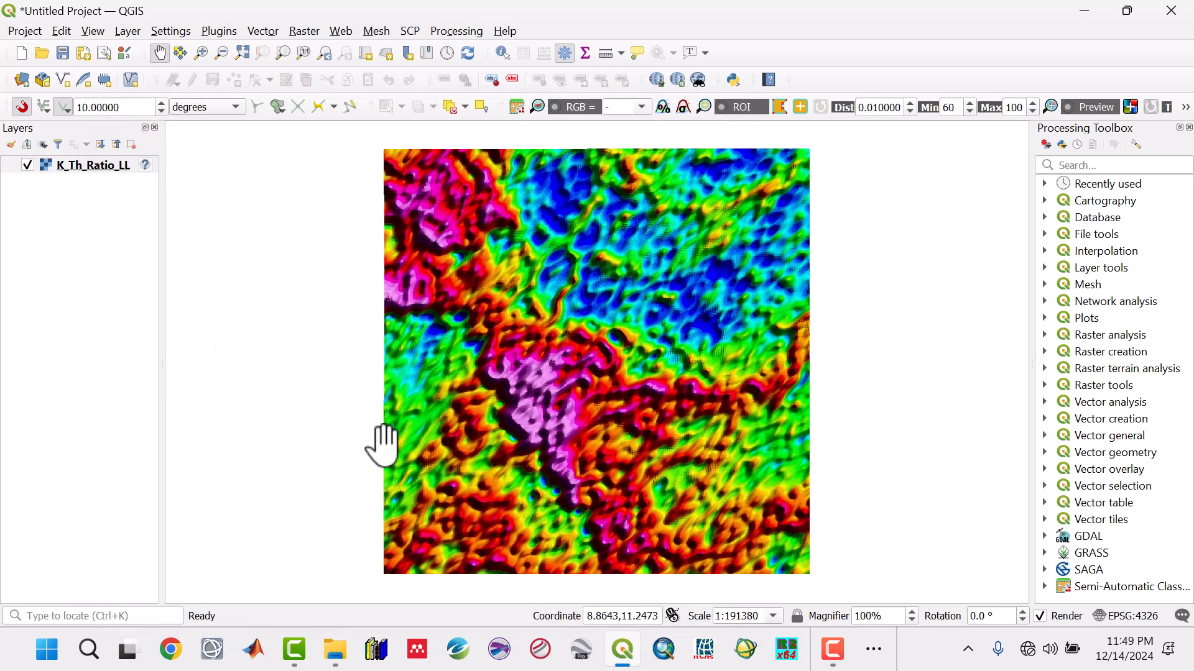
- Assign WGS 84 (EPSG:4326) as the K_Th_Ratio_LL layer's coordinate reference system and check the layer's CRS
{"action": "left_click", "coordinate": [144, 167]}
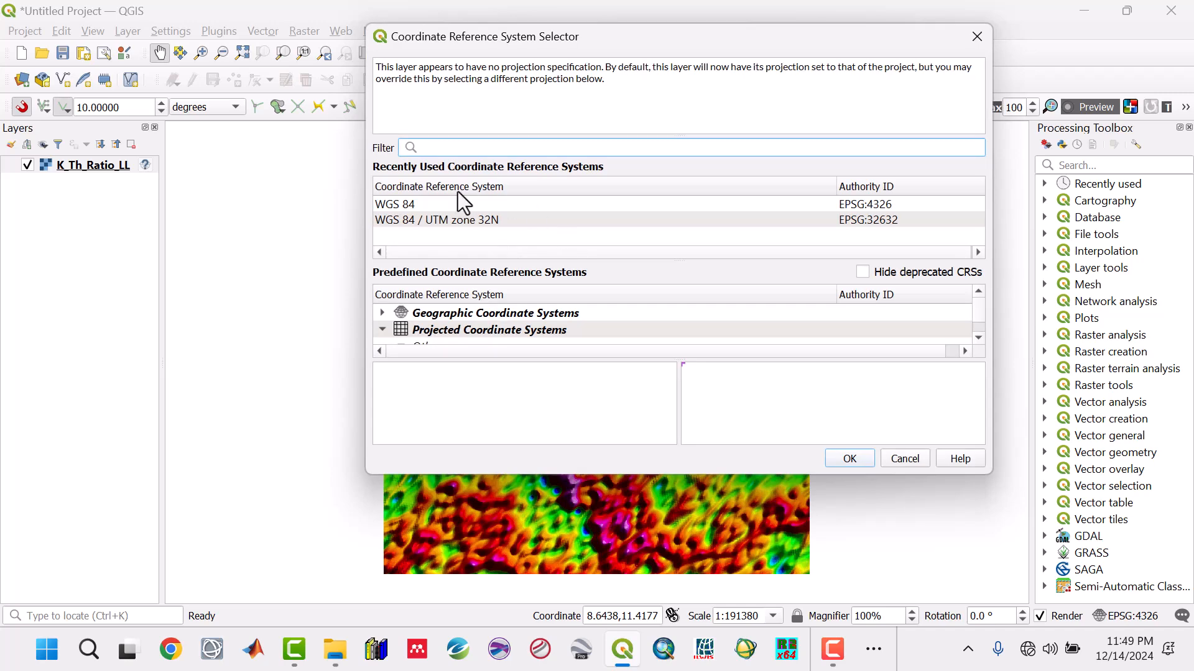
{"action": "left_click", "coordinate": [417, 203]}
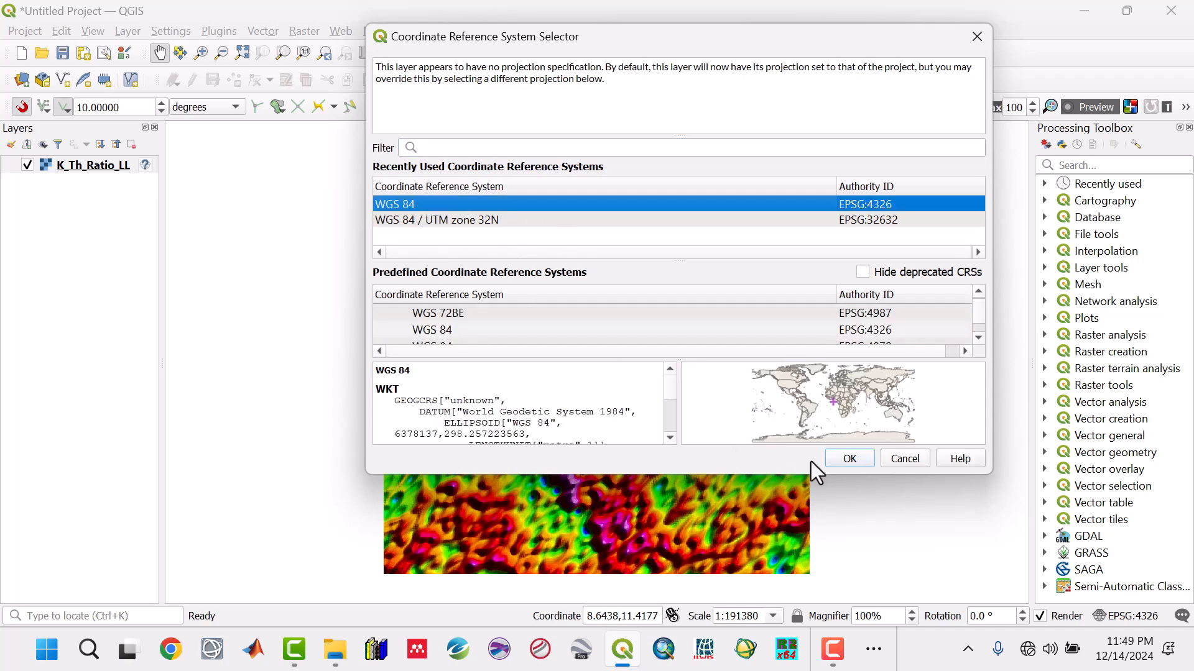
{"action": "left_click", "coordinate": [833, 460]}
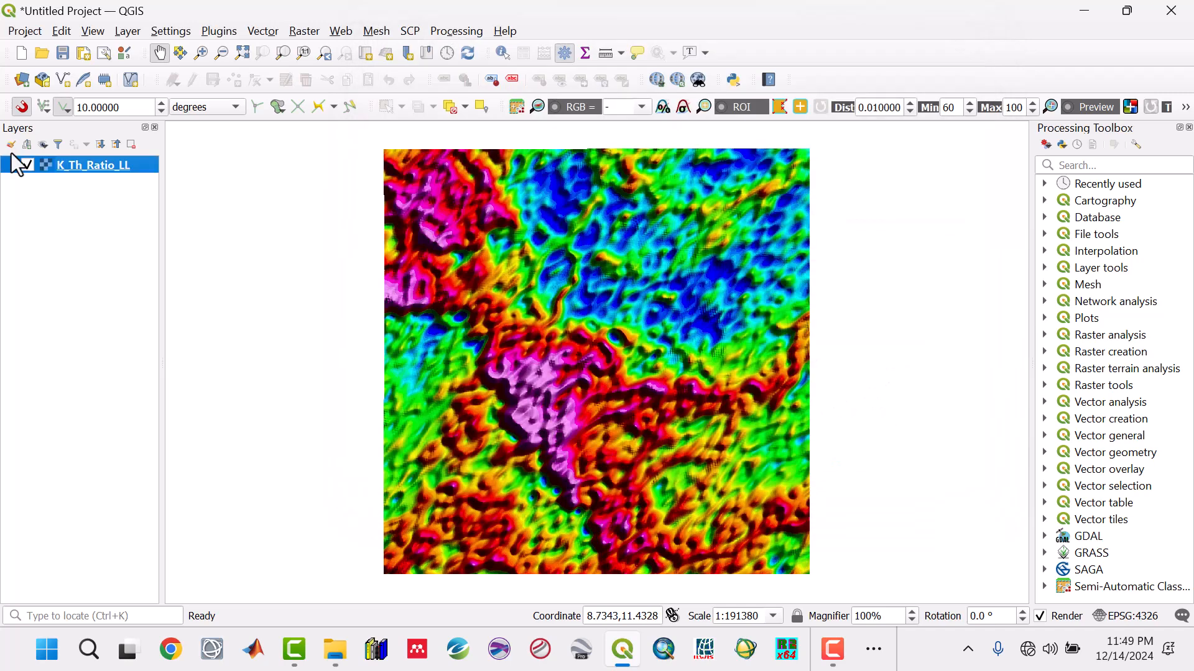
{"action": "right_click", "coordinate": [72, 163]}
{"action": "mouse_move", "coordinate": [320, 379]}
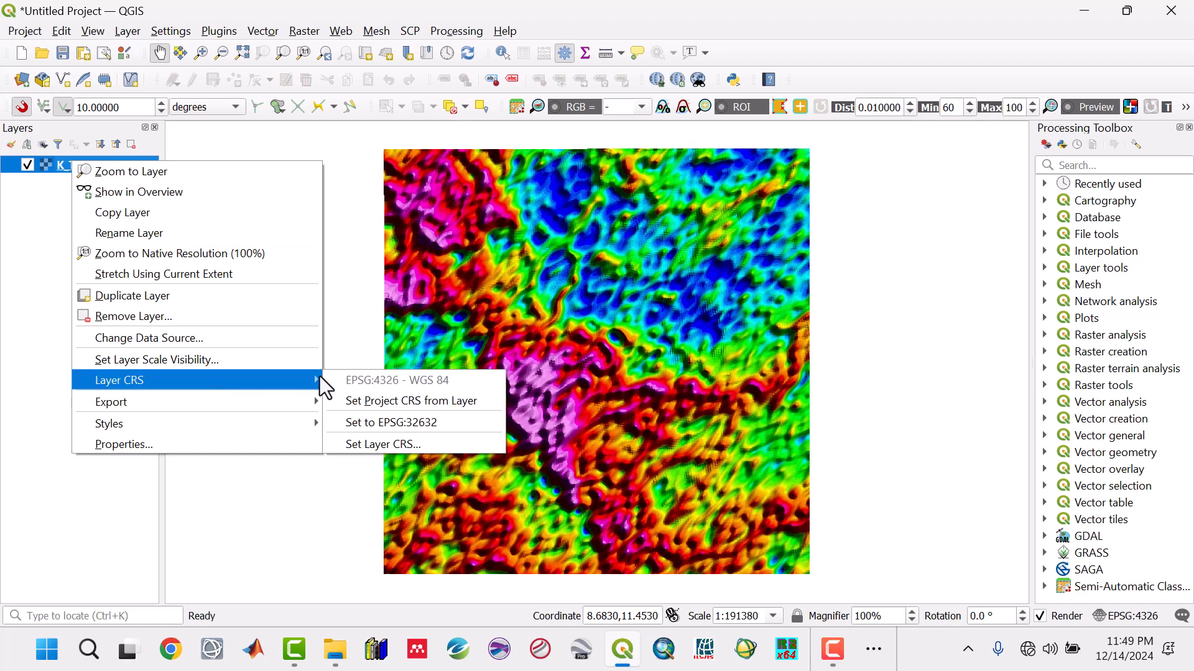
{"action": "left_click", "coordinate": [643, 3]}
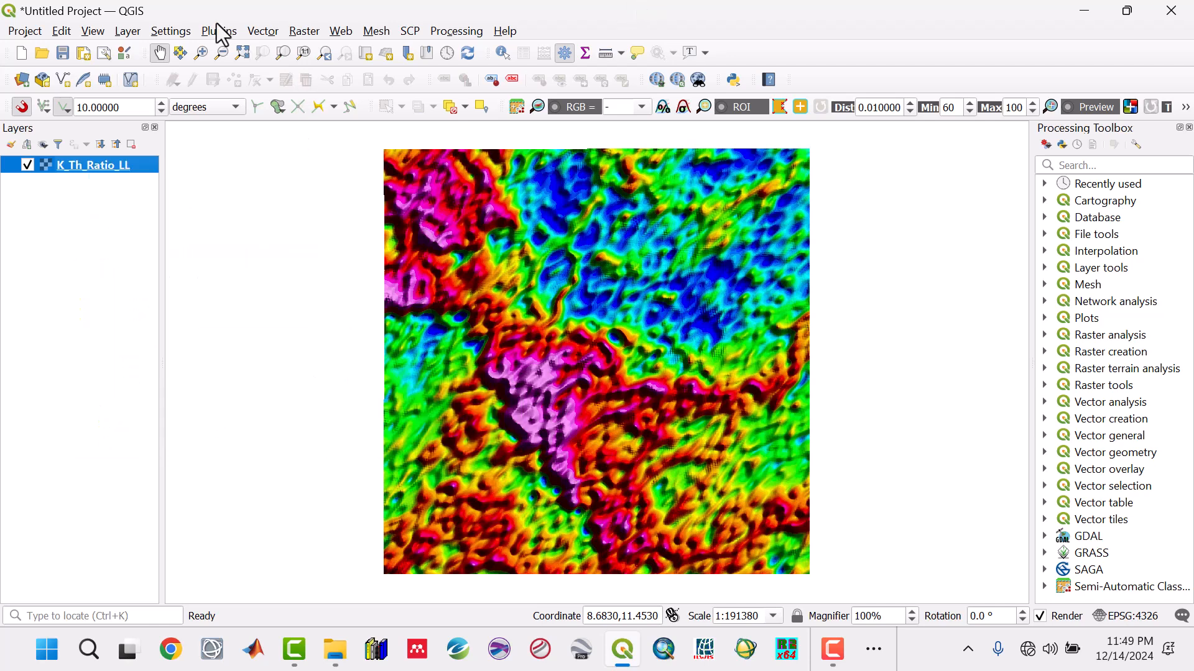
- Start saving the project and choose the Qgis Projects folder inside RC1 as its location
{"action": "left_click", "coordinate": [65, 55]}
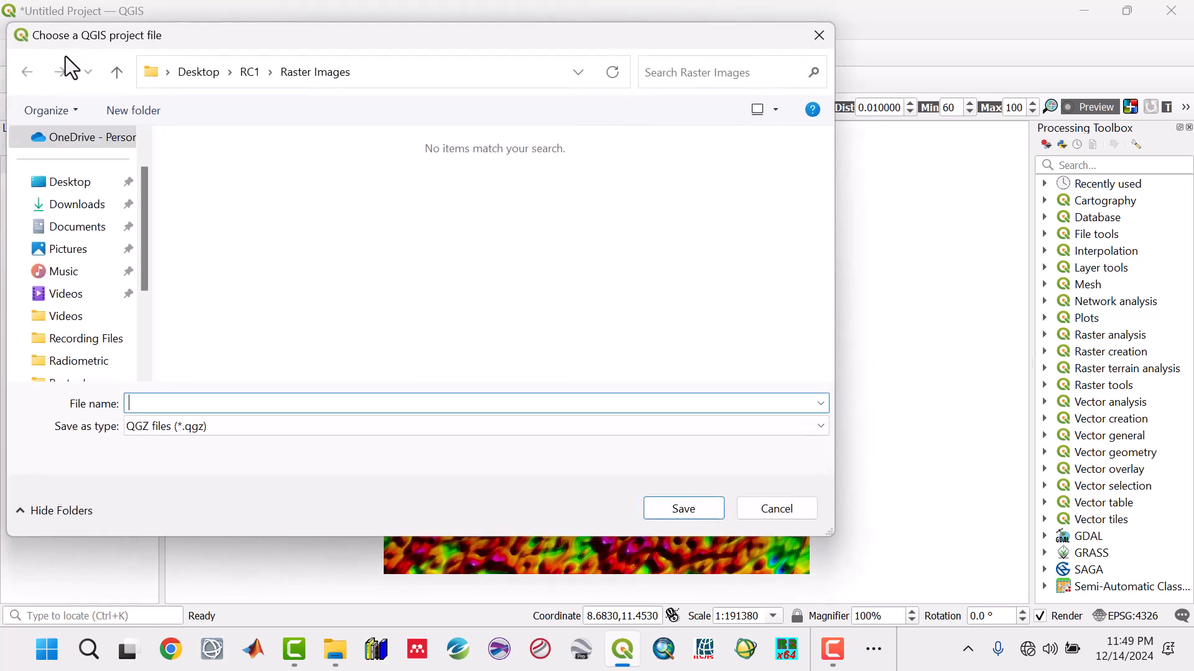
{"action": "left_click", "coordinate": [115, 74]}
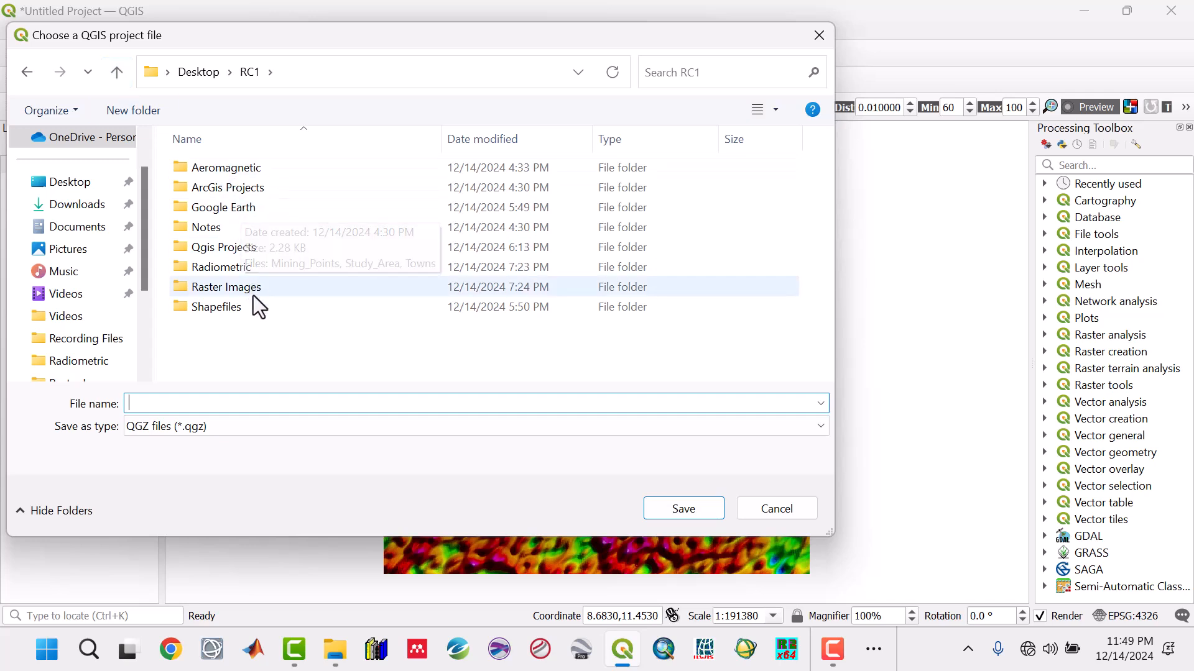
{"action": "double_click", "coordinate": [224, 248]}
{"action": "left_click", "coordinate": [209, 401]}
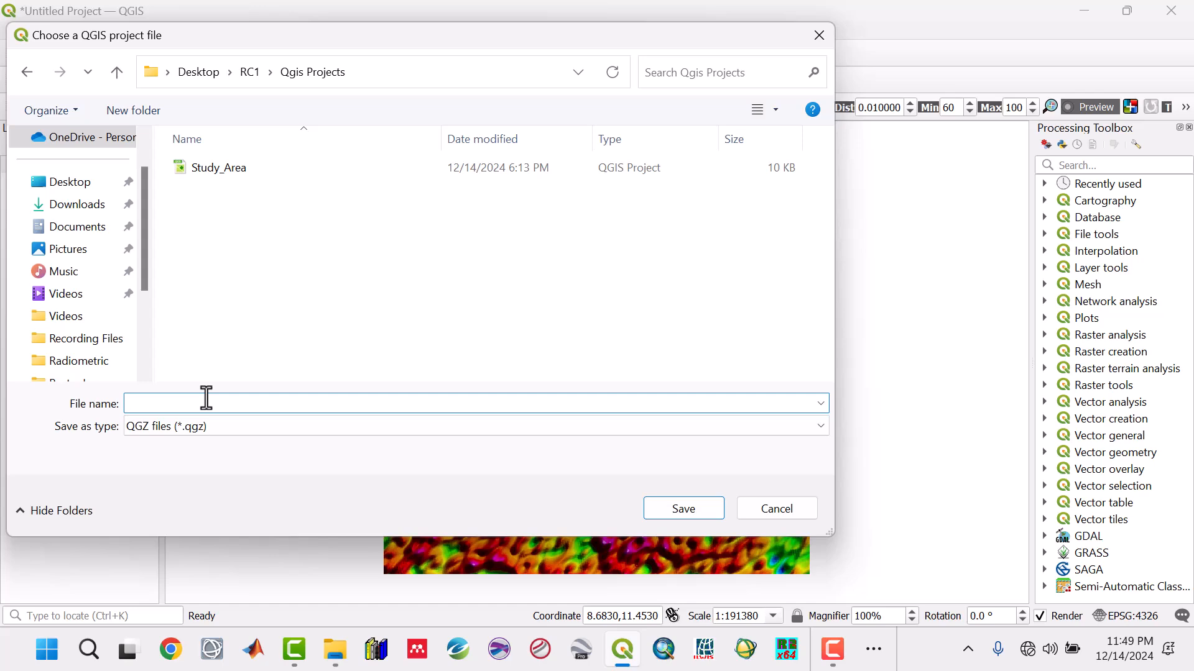
{"action": "left_click_drag", "start_coordinate": [607, 41], "coordinate": [618, 176]}
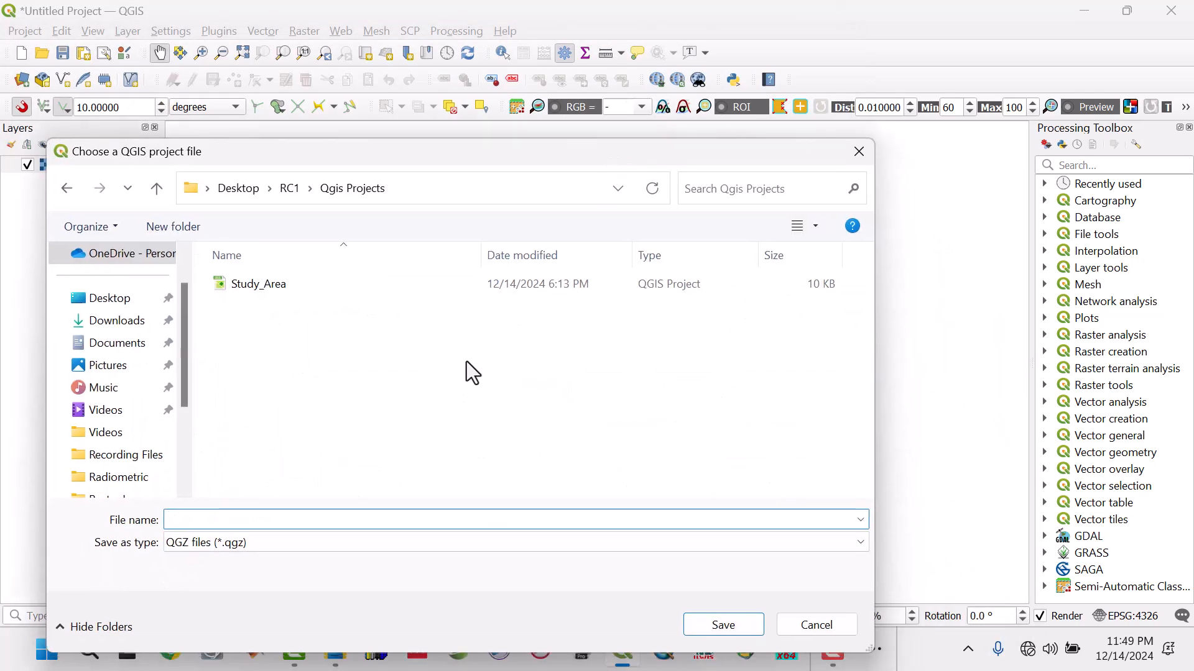
- Name the project file K_Th_Ratio_Anomalies and save it as a QGZ file
{"action": "type", "text": "KK_Th"}
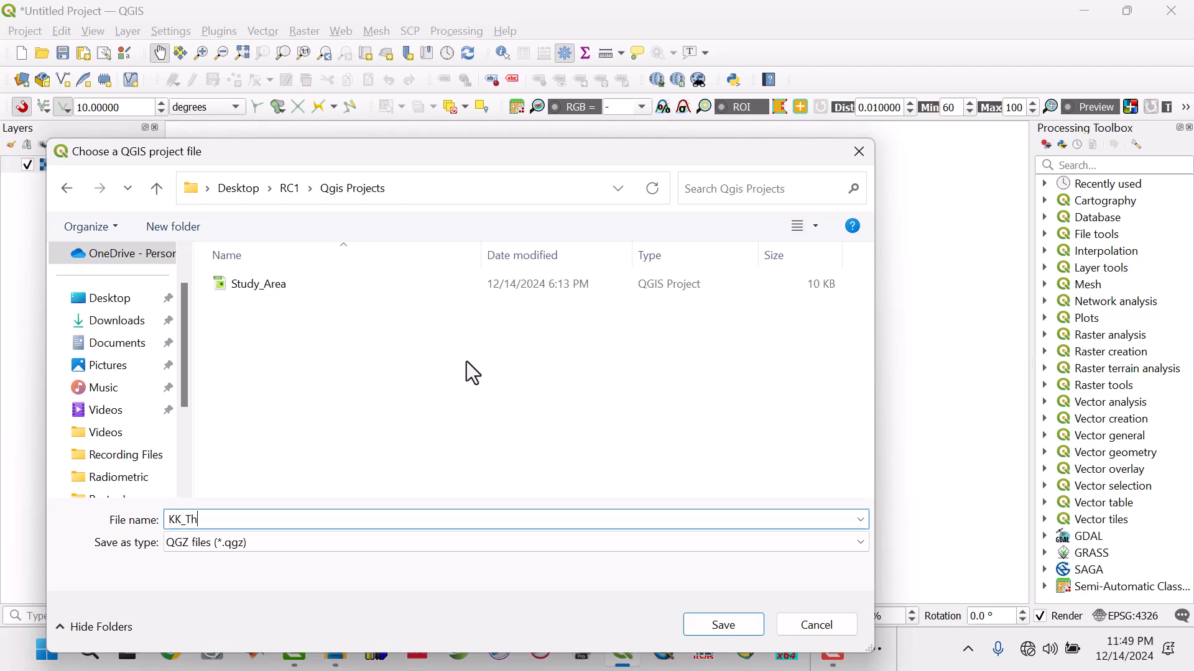
{"action": "type", "text": "_Ratio"}
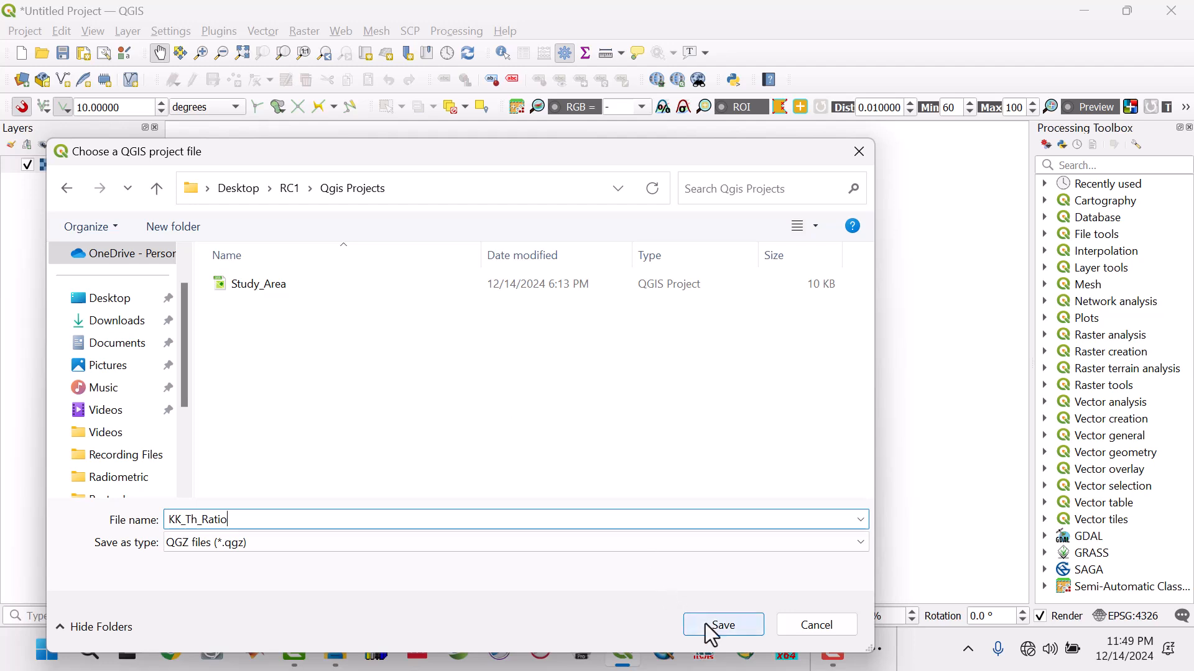
{"action": "type", "text": "_Anomalies"}
{"action": "left_click", "coordinate": [180, 522]}
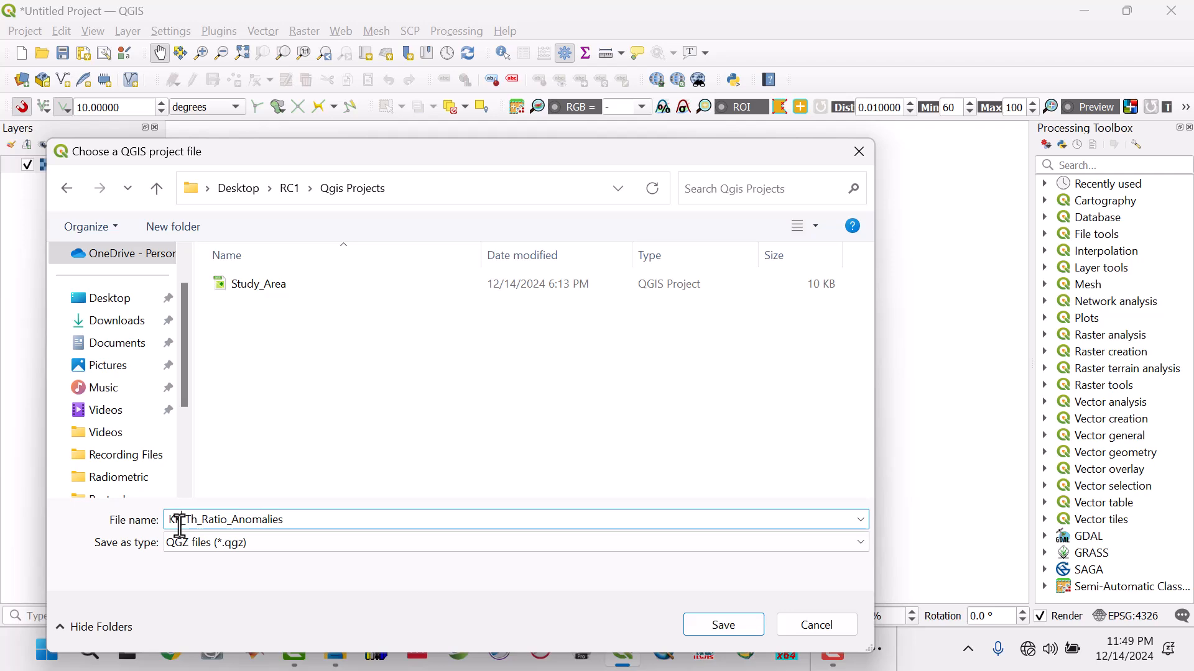
{"action": "key", "text": "BackSpace"}
{"action": "left_click", "coordinate": [710, 625]}
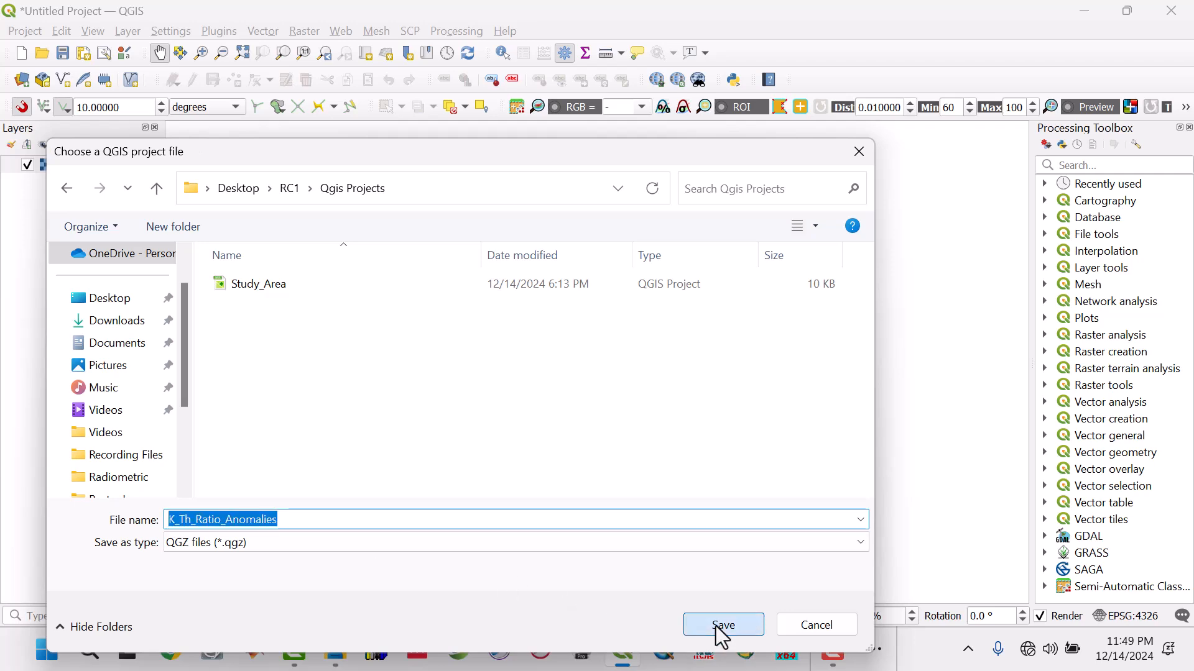
{"action": "left_click", "coordinate": [63, 54]}
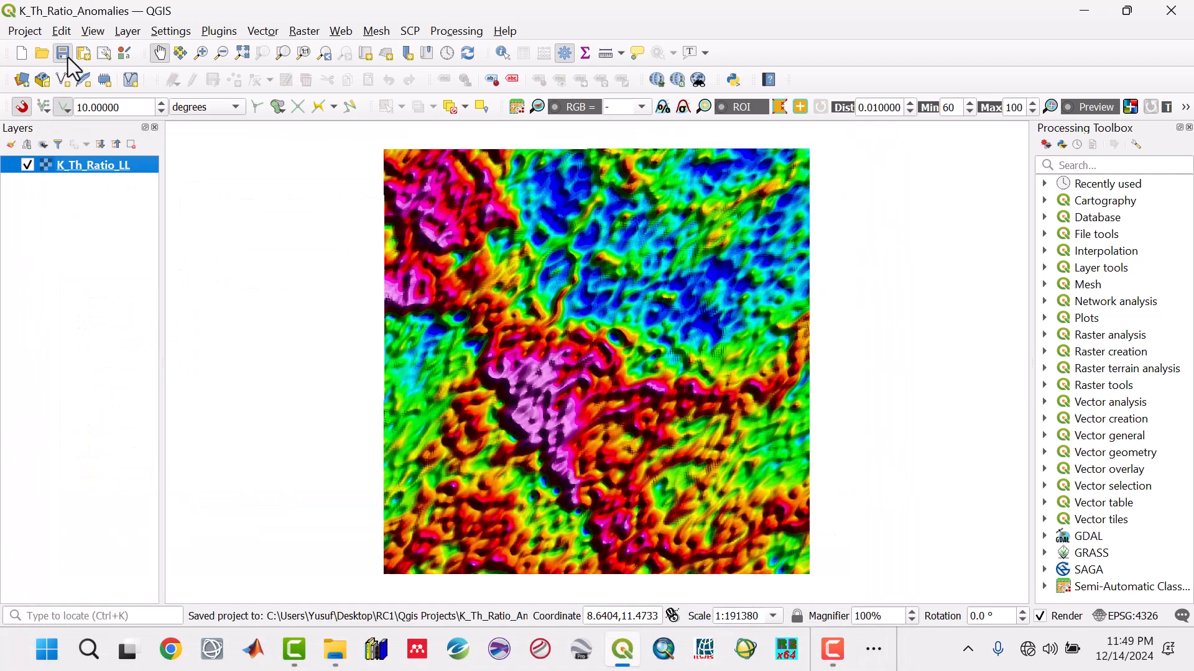
{"action": "left_click_drag", "start_coordinate": [695, 408], "coordinate": [674, 407]}
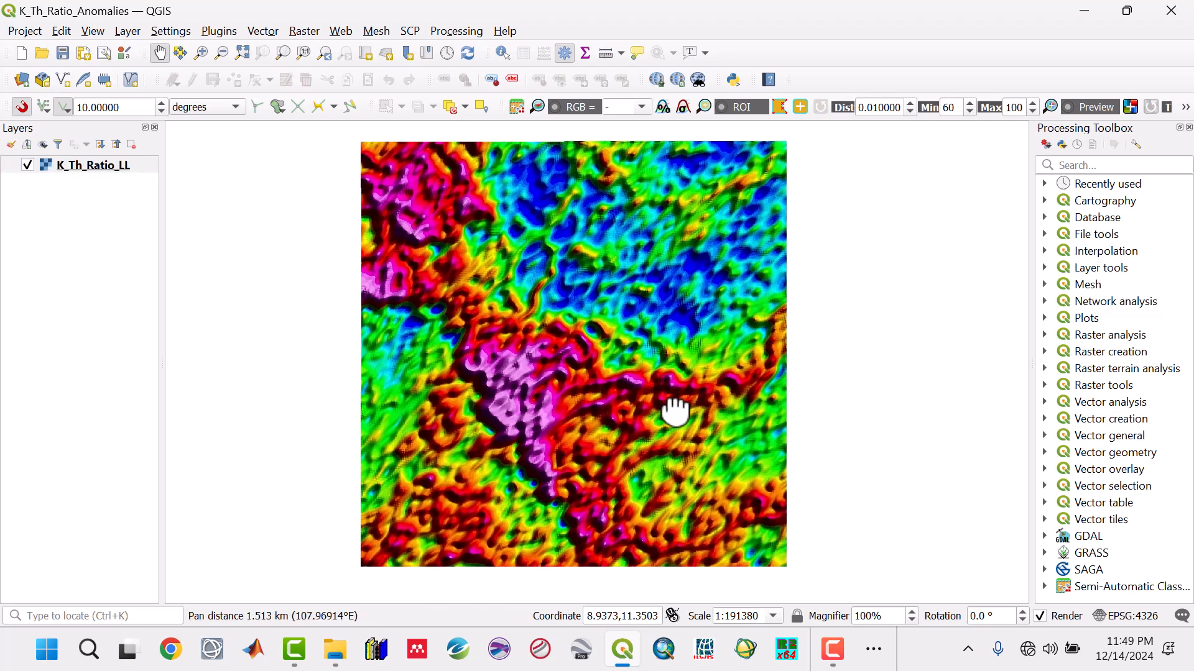
{"action": "left_click", "coordinate": [63, 53]}
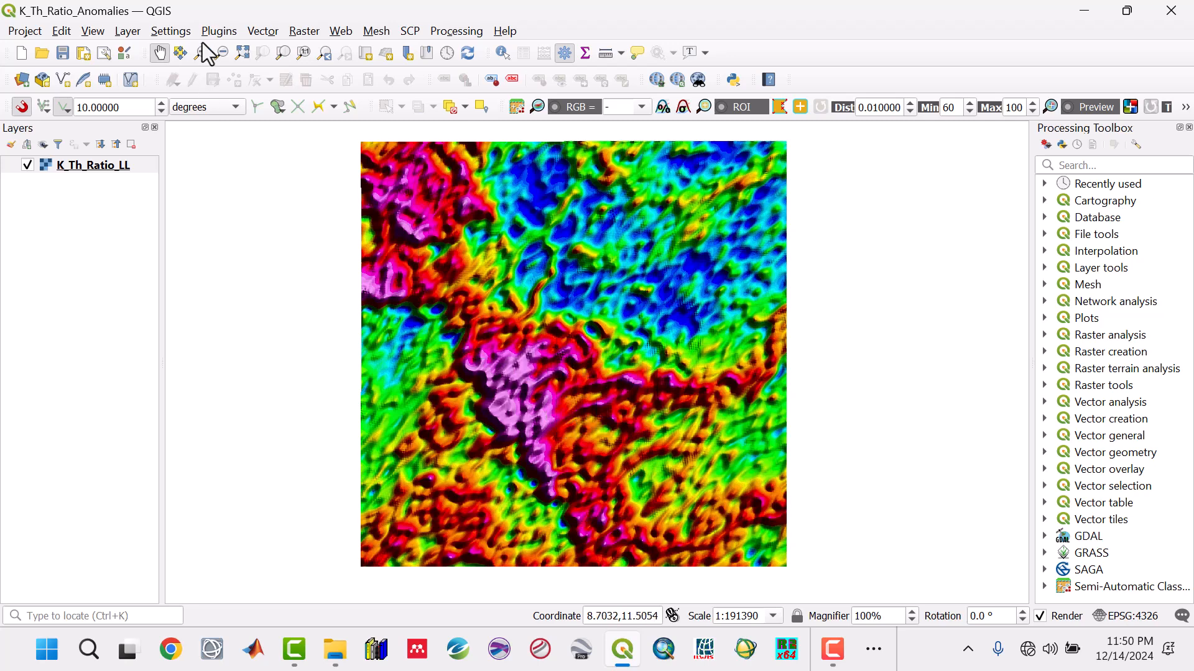
- Start a new shapefile layer and create a folder named Anomalies inside RC1 > Shapefiles for its file
{"action": "left_click", "coordinate": [128, 31]}
{"action": "mouse_move", "coordinate": [145, 70]}
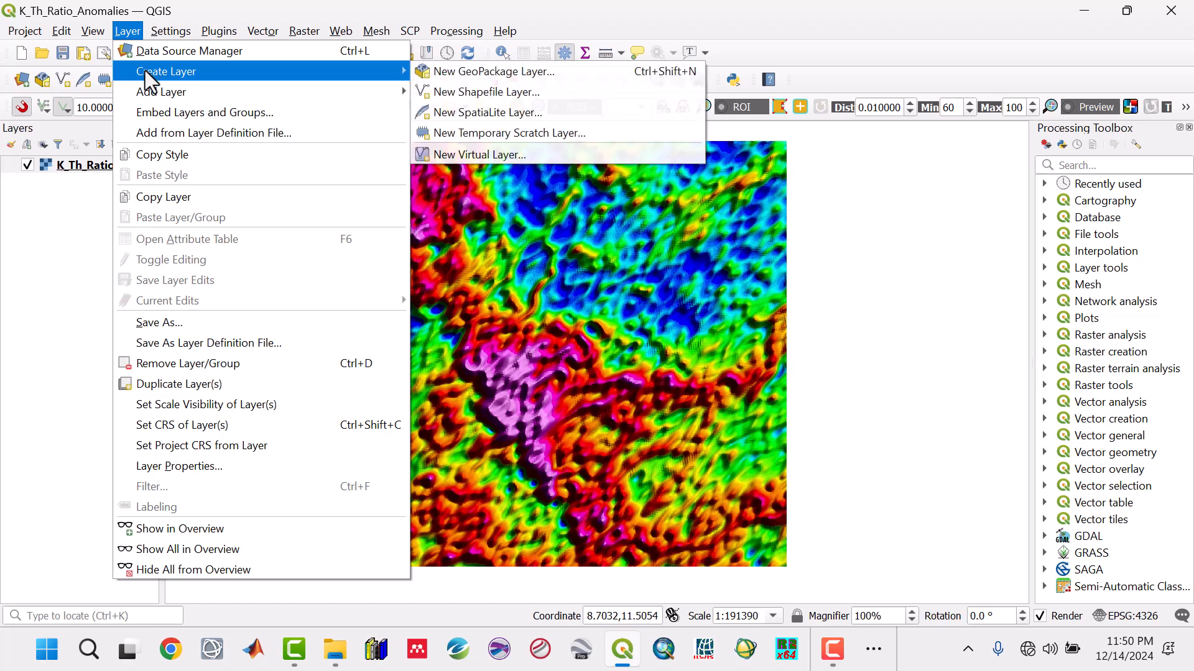
{"action": "left_click", "coordinate": [505, 94]}
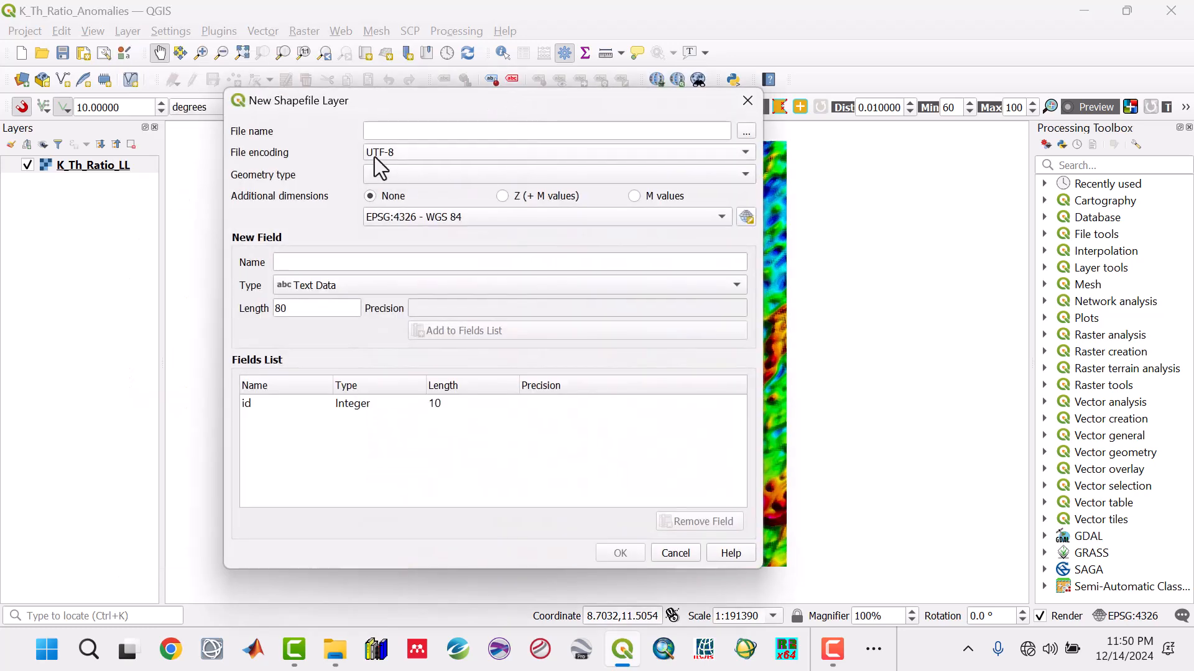
{"action": "left_click", "coordinate": [754, 133]}
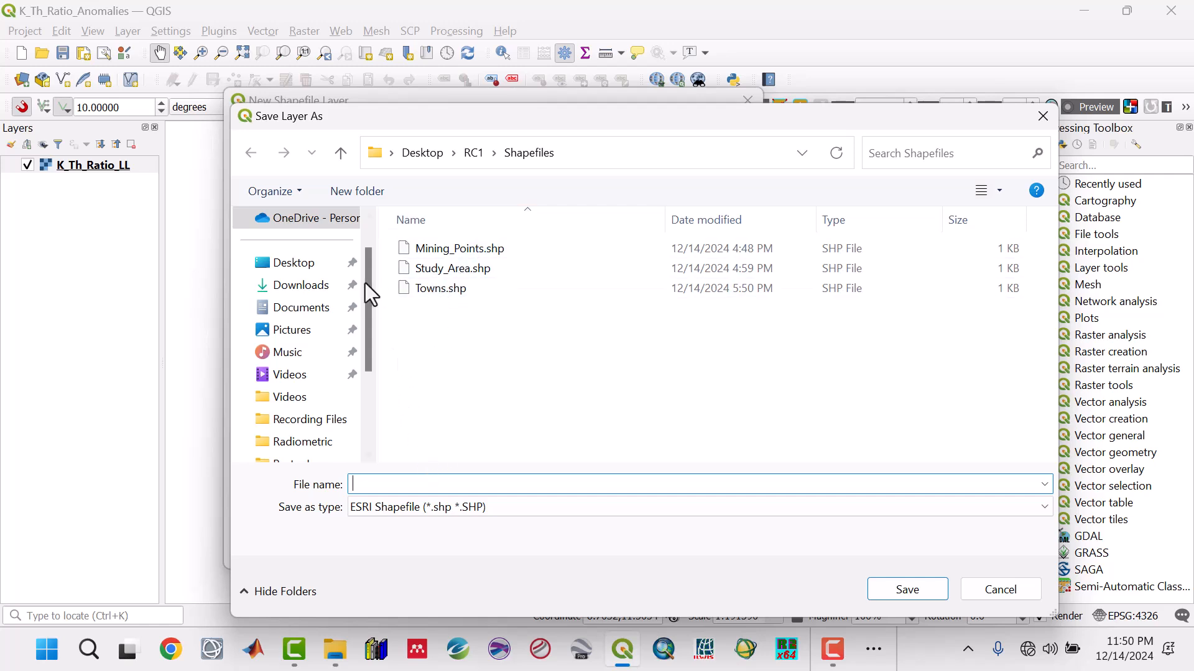
{"action": "left_click", "coordinate": [374, 200]}
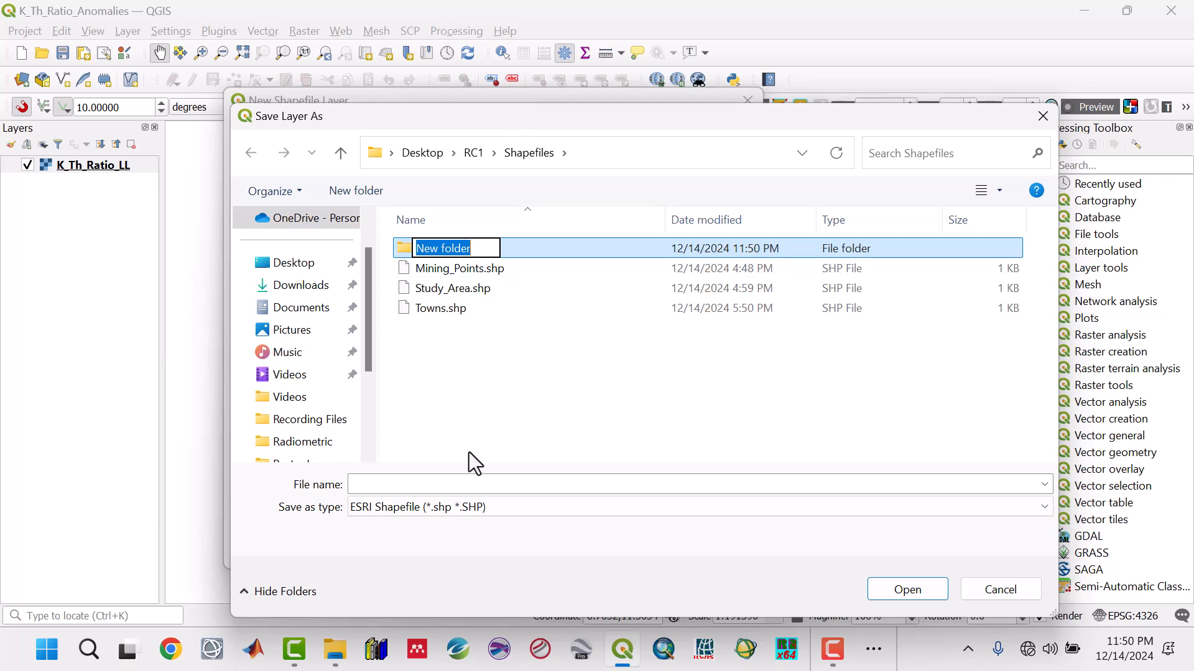
{"action": "type", "text": "Anomal"}
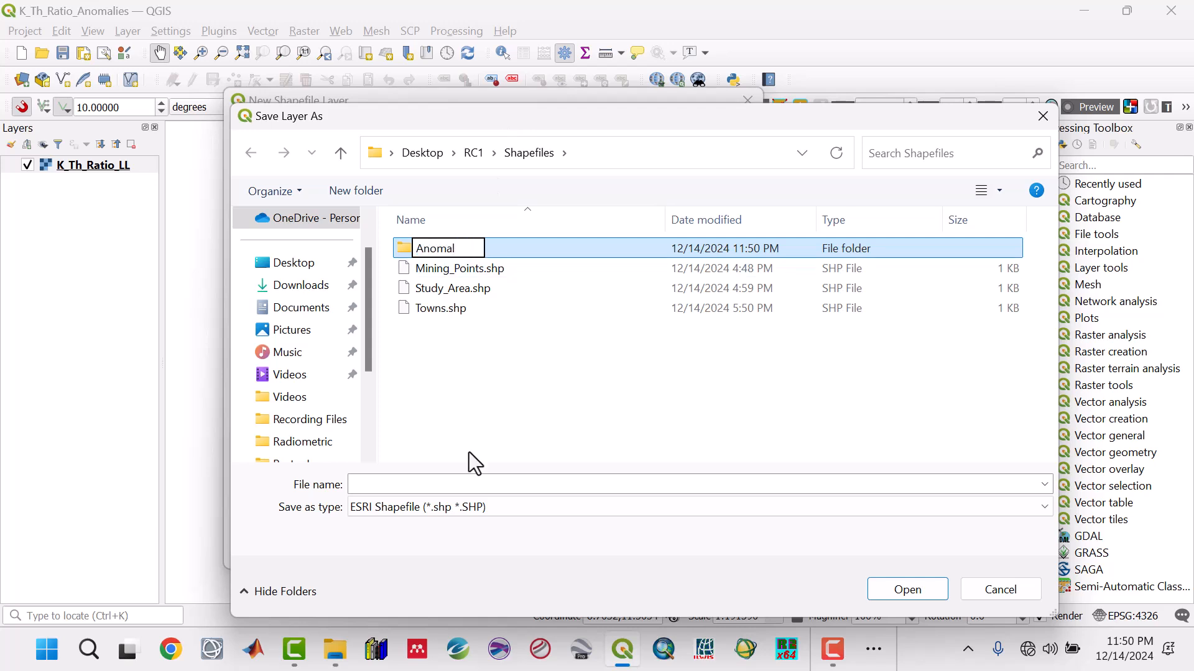
{"action": "type", "text": "a"}
{"action": "key", "text": "BackSpace"}
{"action": "type", "text": "ies"}
{"action": "key", "text": "Return"}
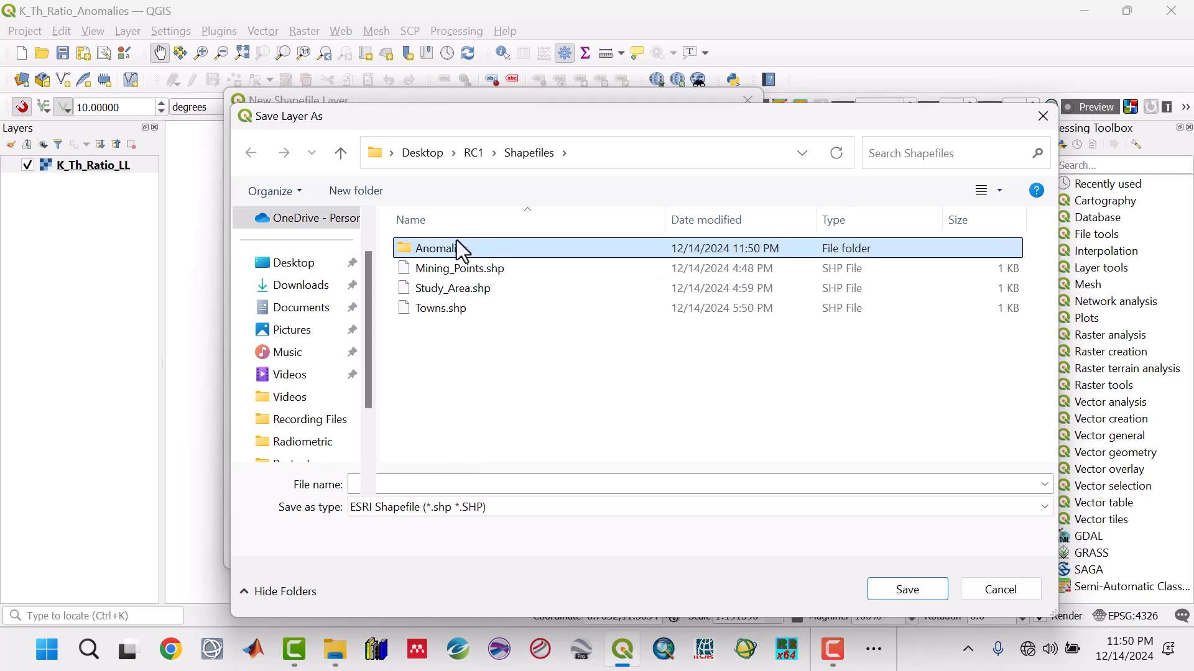
- Save the new shapefile as K_Th_Ratio inside the Anomalies folder
{"action": "double_click", "coordinate": [447, 248]}
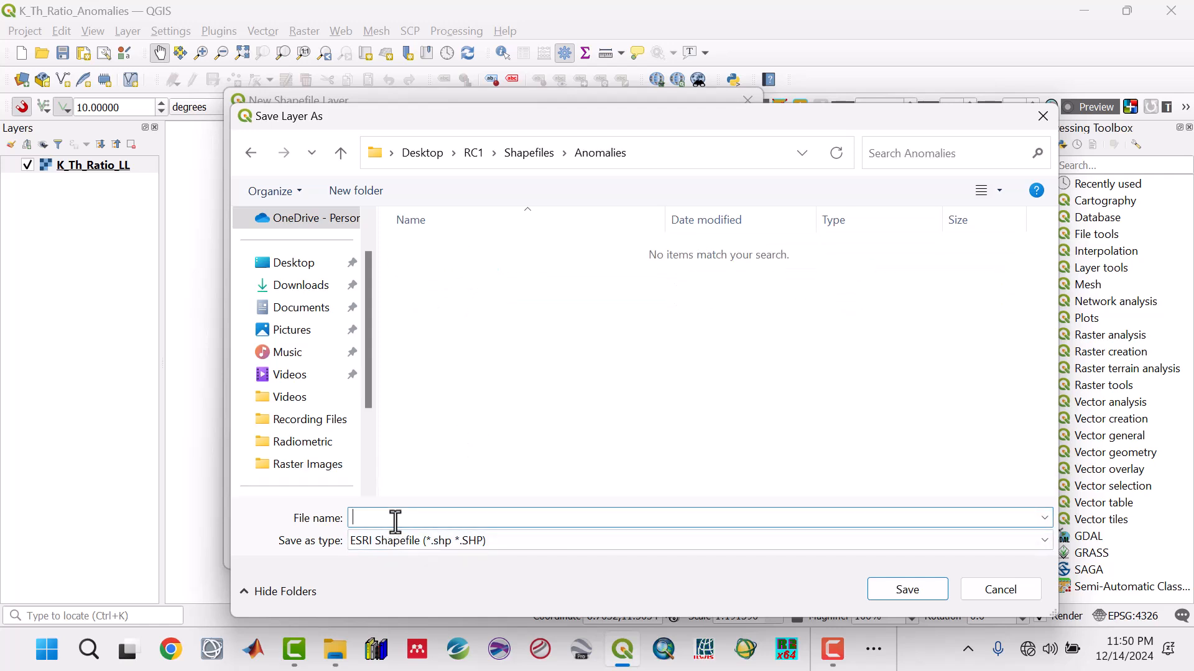
{"action": "left_click", "coordinate": [396, 521]}
{"action": "type", "text": "_T"}
{"action": "type", "text": "Th"}
{"action": "type", "text": "_R"}
{"action": "type", "text": "a"}
{"action": "type", "text": "tio"}
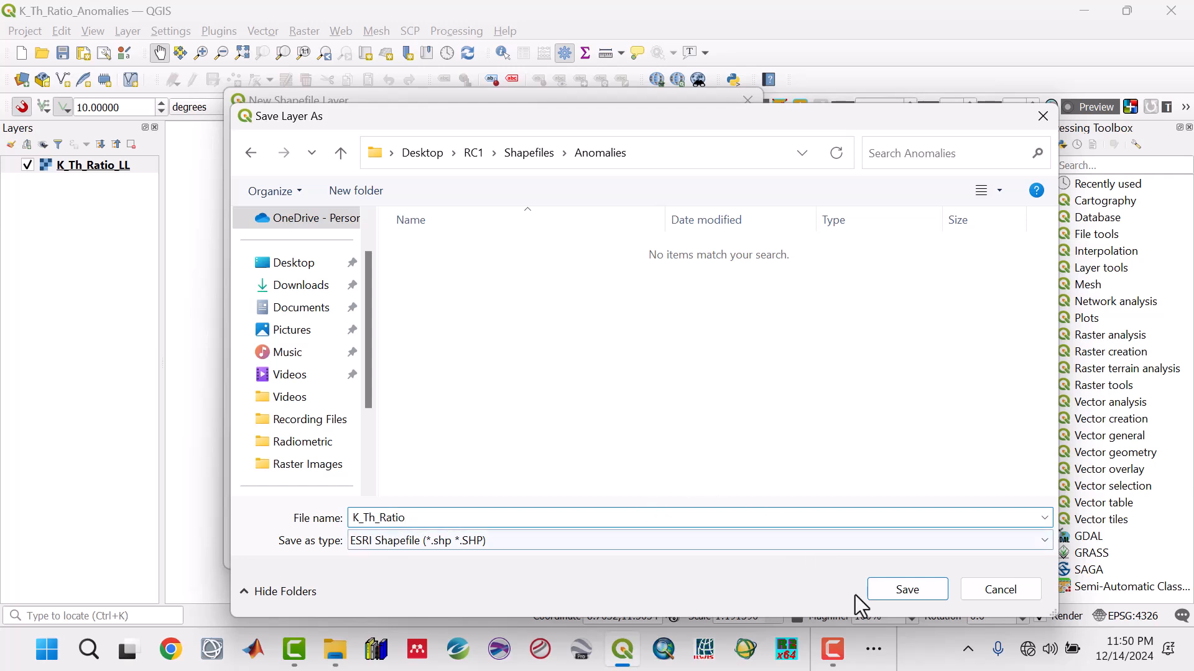
{"action": "left_click", "coordinate": [884, 592]}
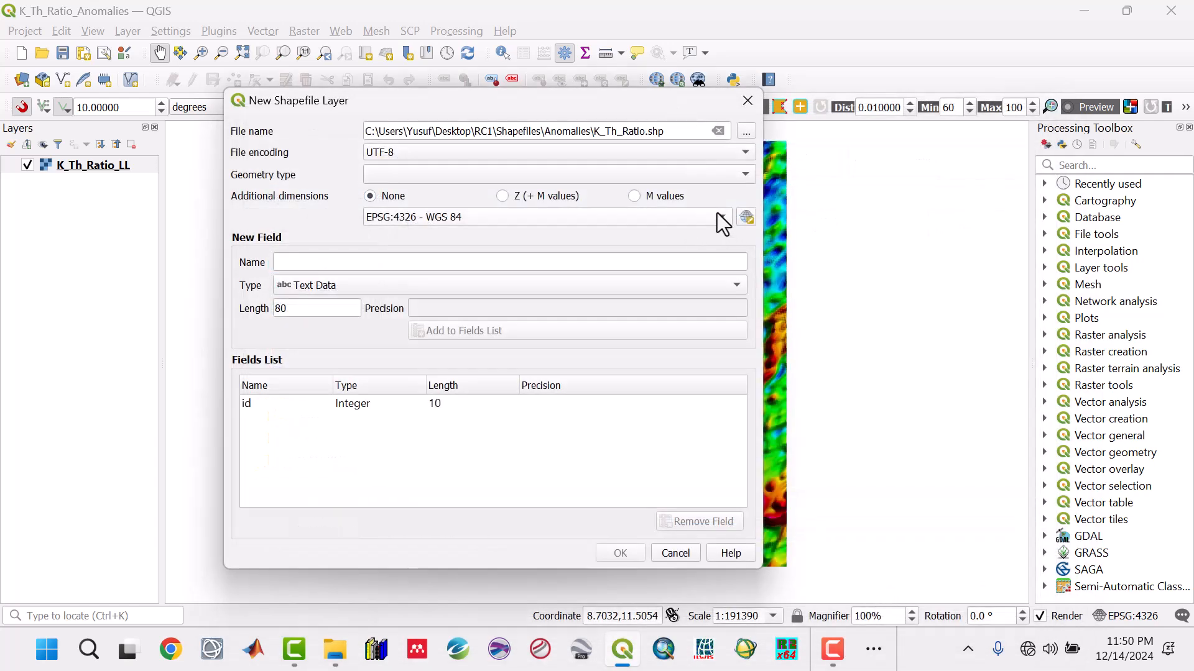
- Set the new shapefile's geometry type to Polygon and create the layer
{"action": "left_click", "coordinate": [725, 174]}
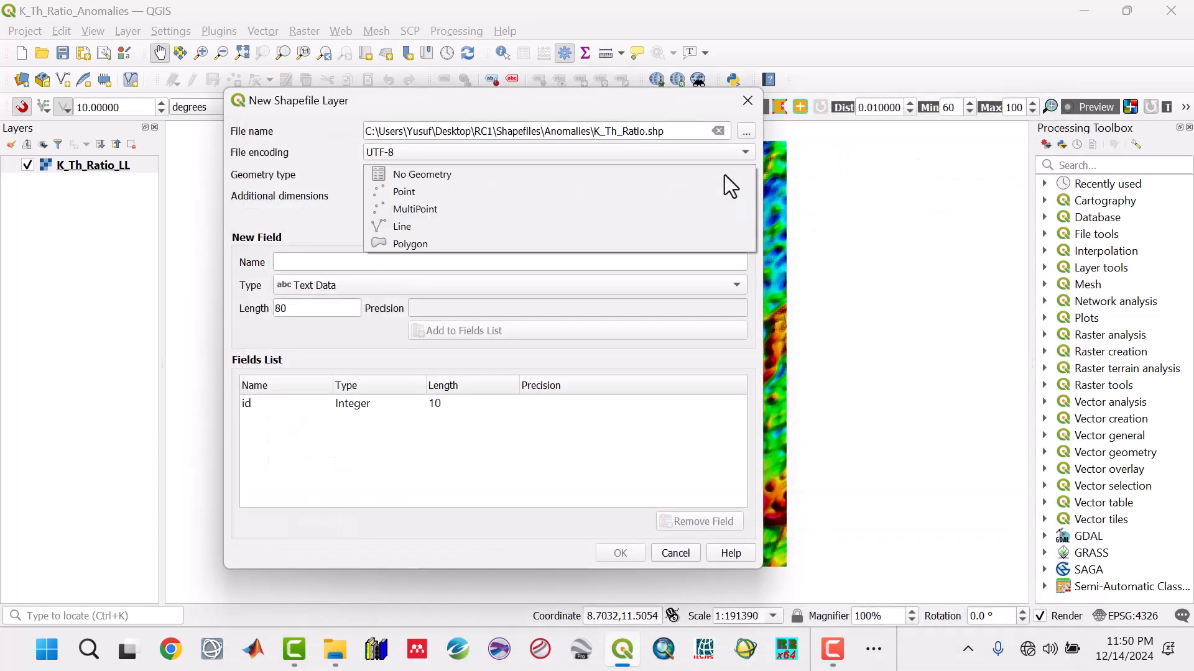
{"action": "left_click", "coordinate": [422, 245]}
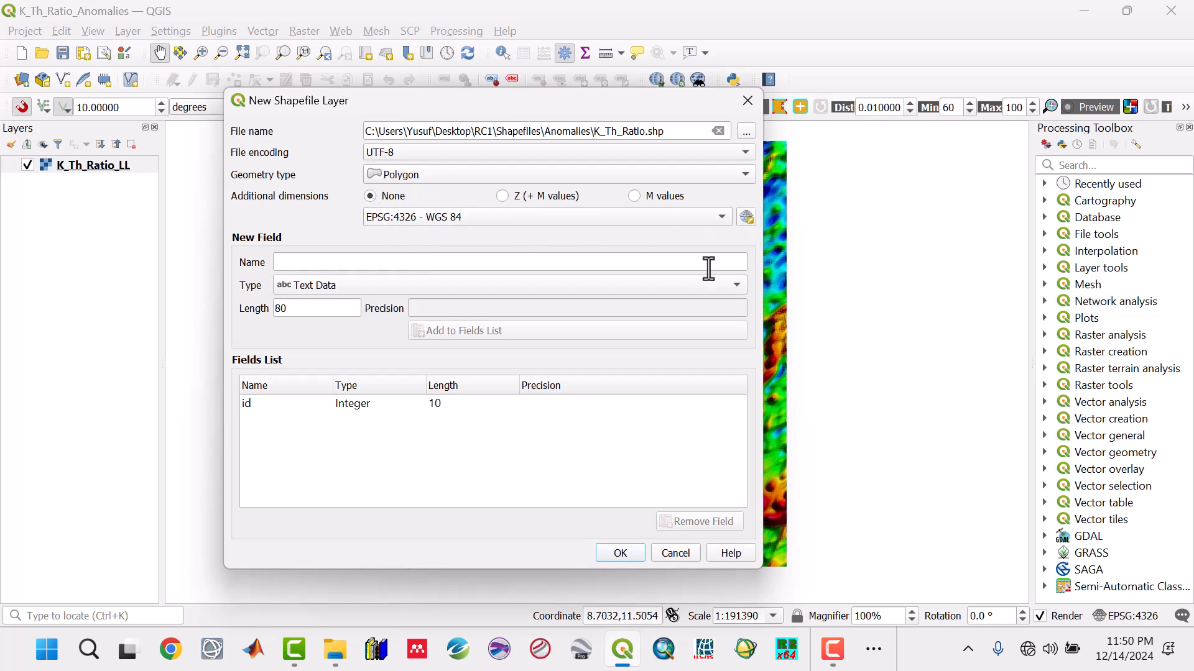
{"action": "left_click", "coordinate": [622, 552]}
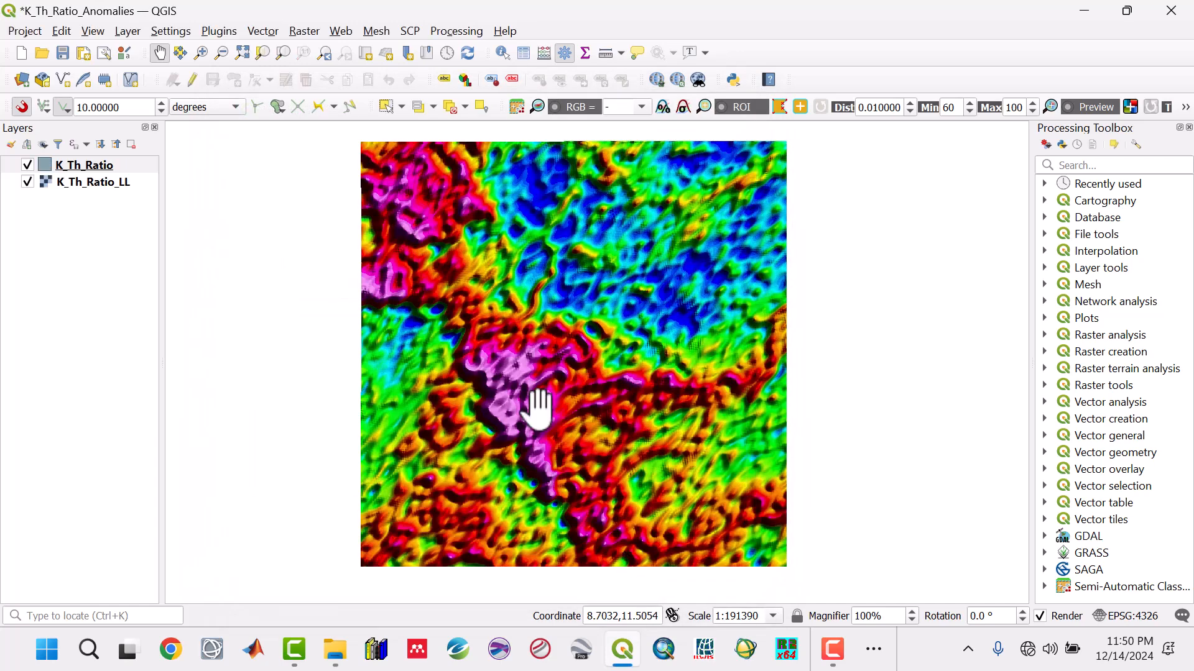
- Style the K_Th_Ratio polygon layer with a Dash Line stroke and a No Brush fill, and save the project
{"action": "double_click", "coordinate": [107, 167]}
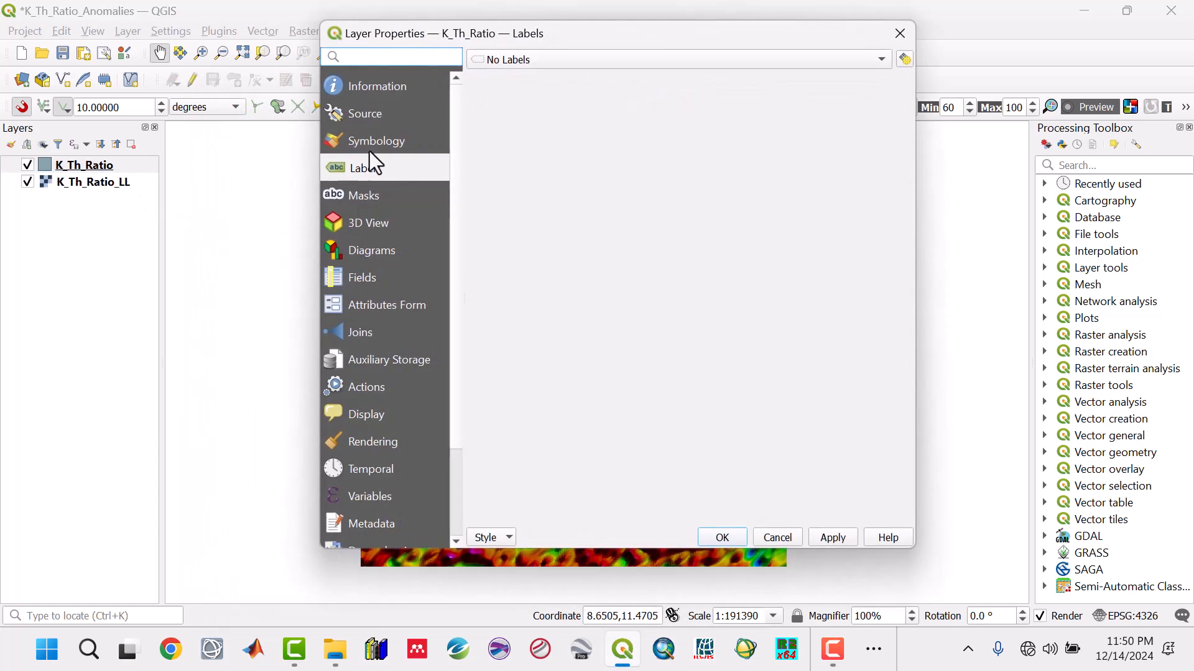
{"action": "left_click", "coordinate": [376, 142]}
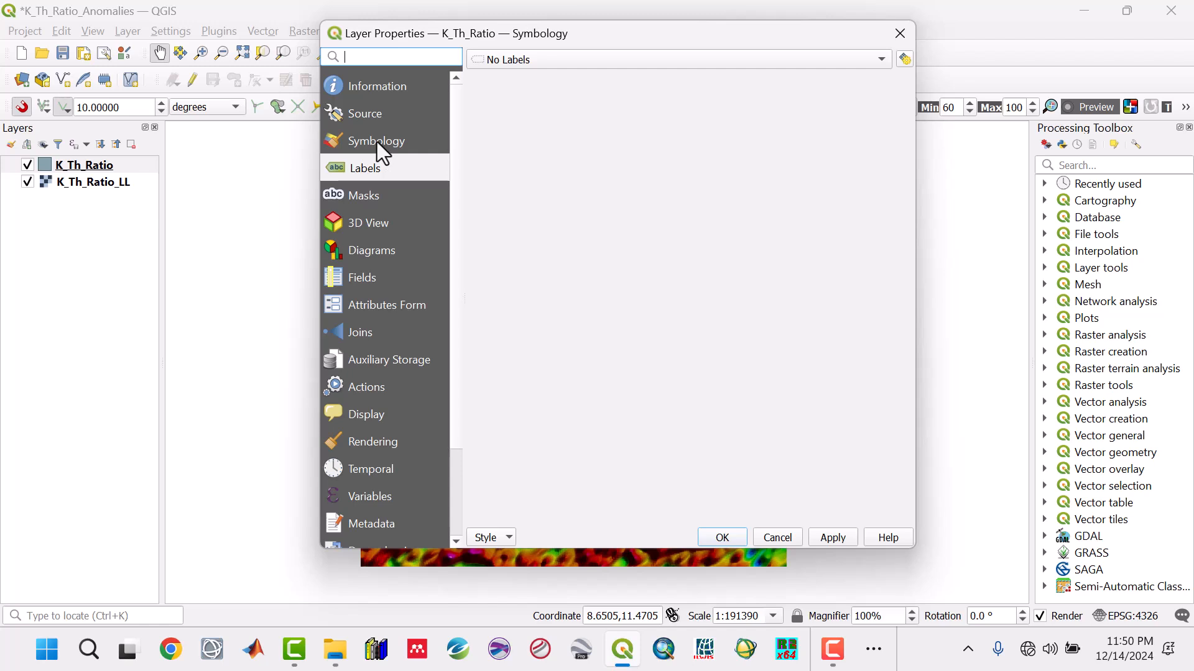
{"action": "left_click", "coordinate": [669, 104]}
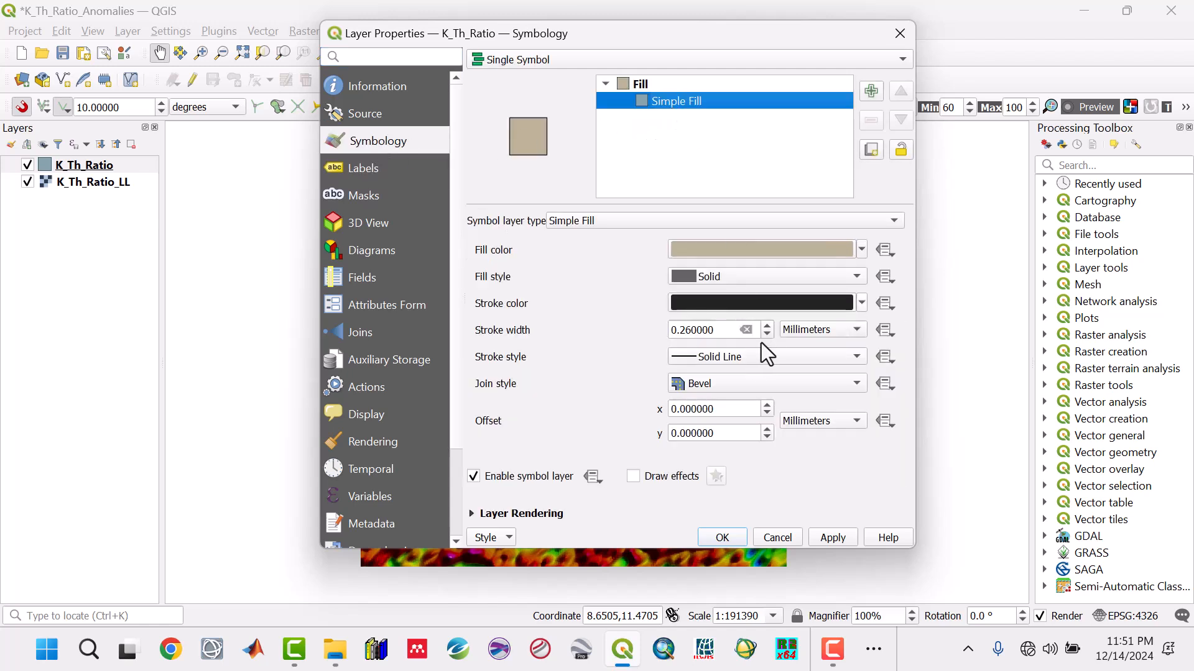
{"action": "left_click", "coordinate": [691, 358]}
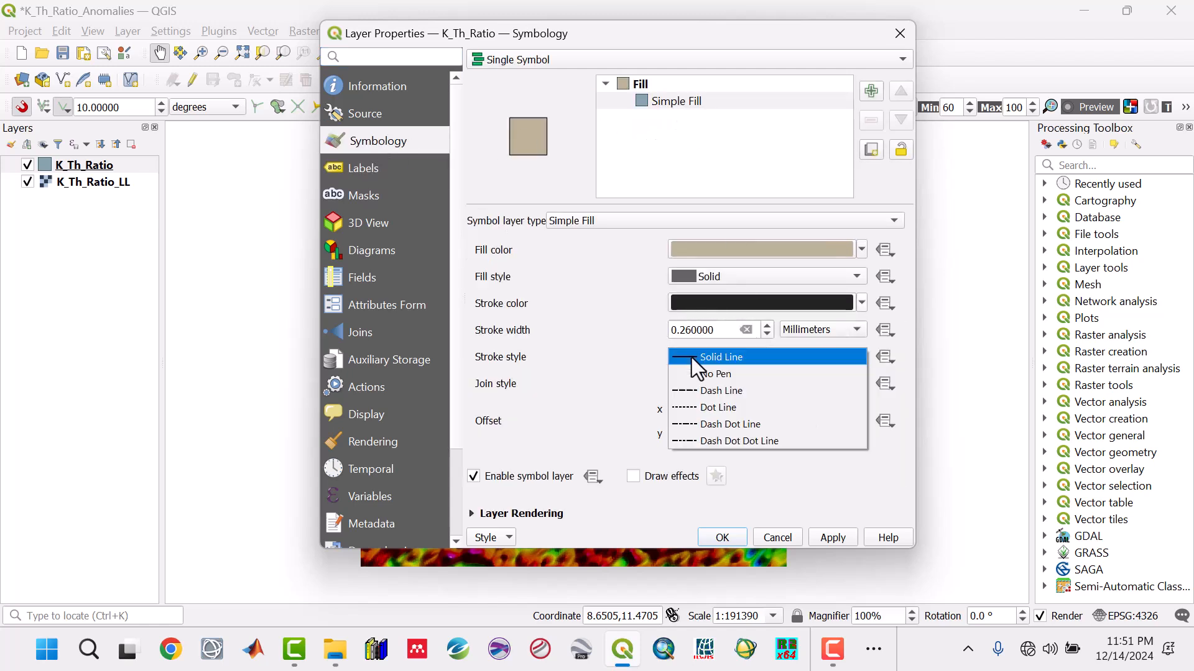
{"action": "left_click", "coordinate": [681, 393]}
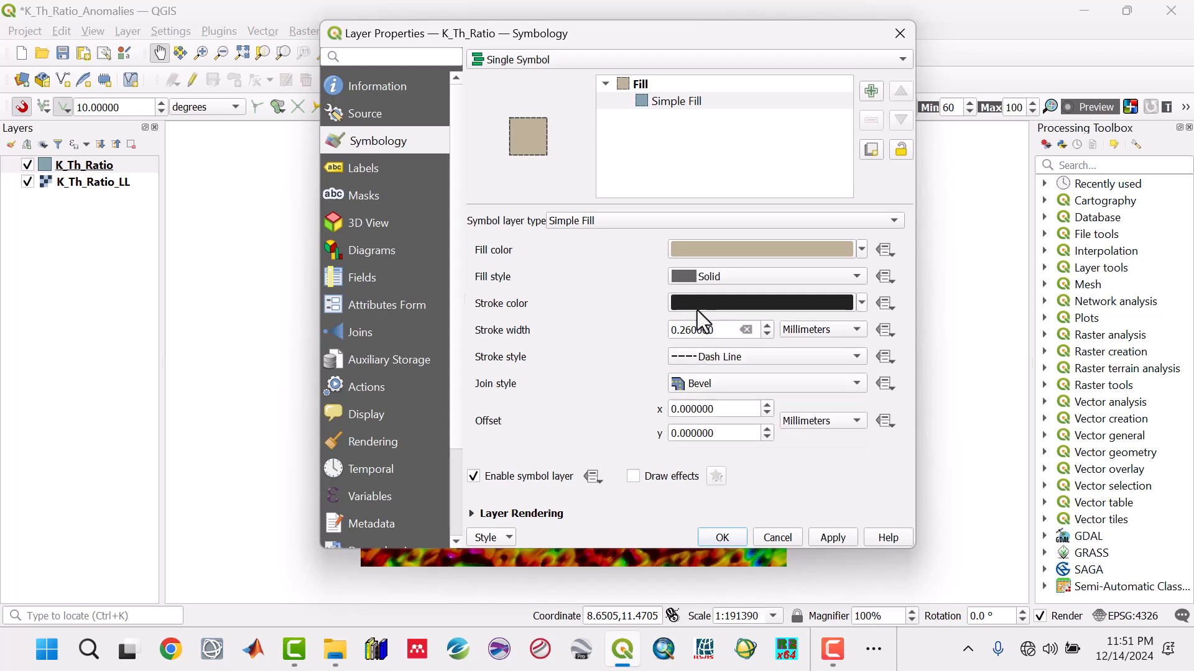
{"action": "left_click", "coordinate": [707, 284]}
{"action": "left_click", "coordinate": [711, 300]}
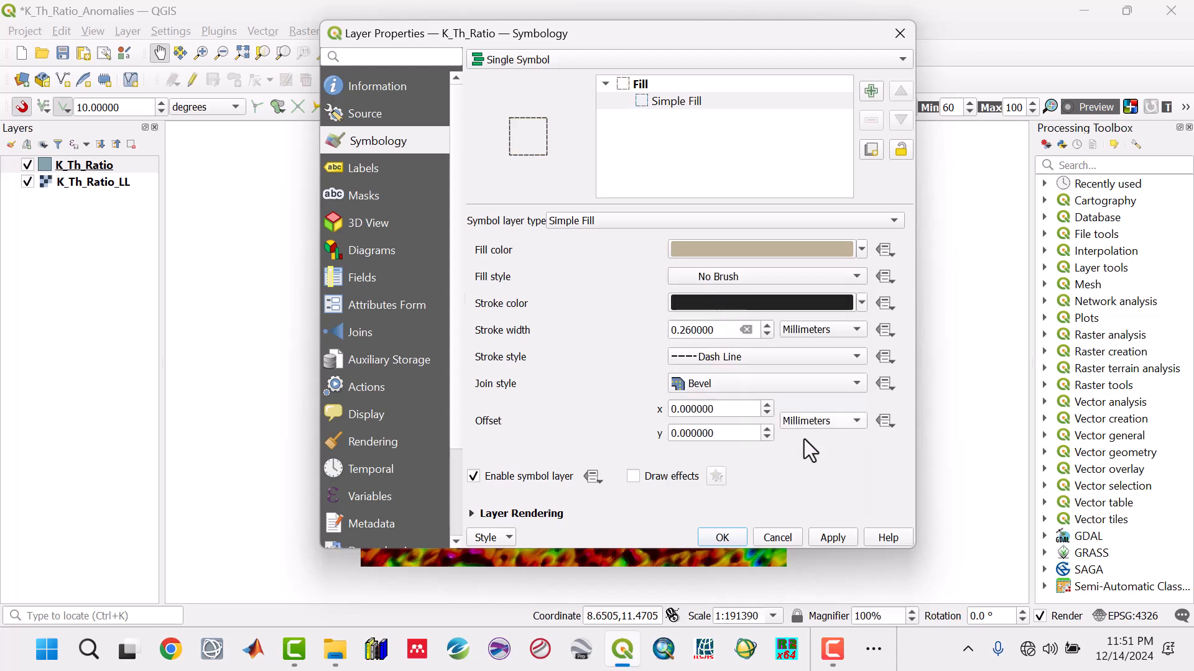
{"action": "left_click", "coordinate": [827, 533]}
{"action": "left_click", "coordinate": [725, 537]}
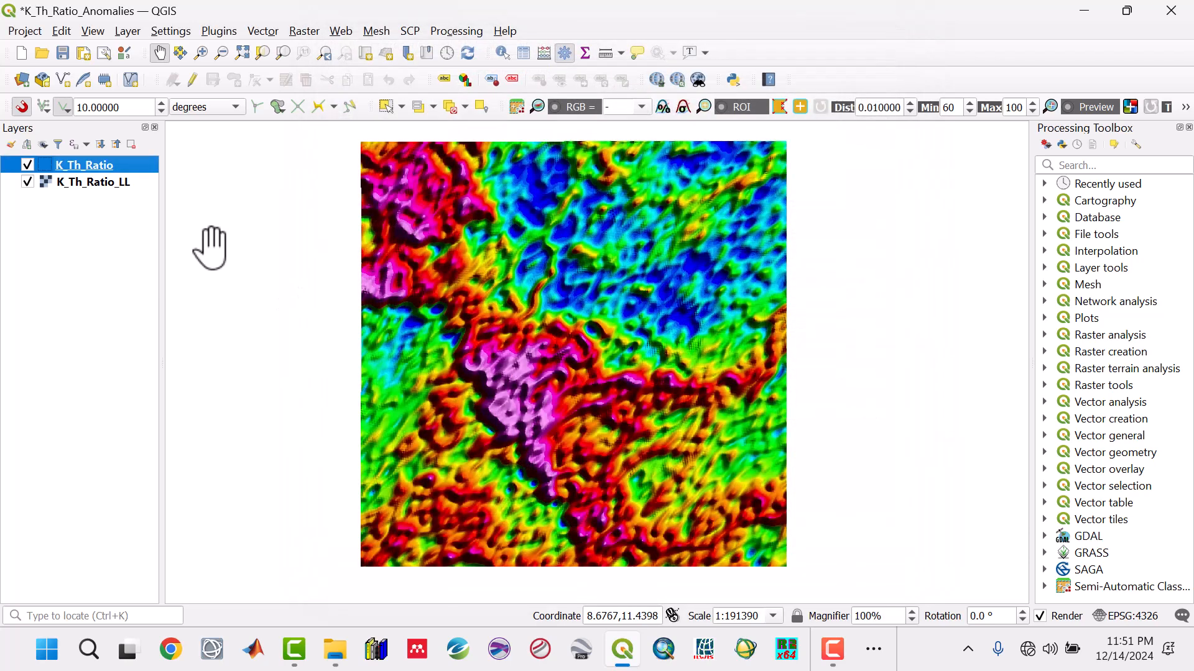
{"action": "left_click", "coordinate": [64, 57]}
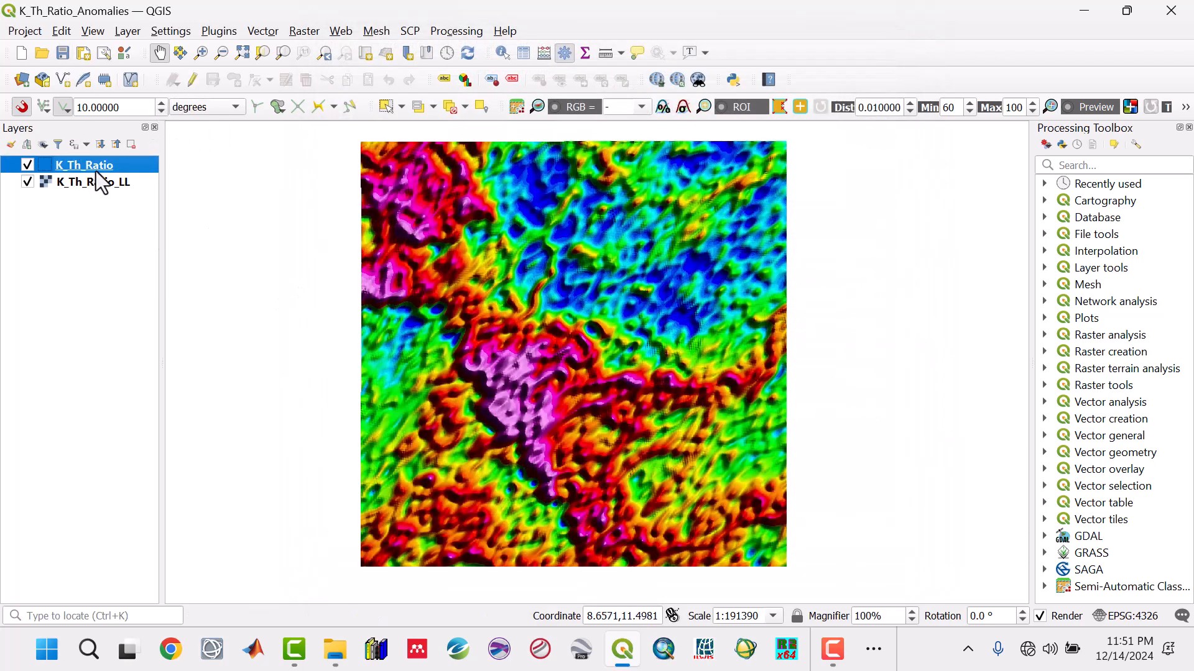
- Make the K_Th_Ratio layer editable for adding polygon features, with snapping turned off
{"action": "left_click", "coordinate": [192, 79]}
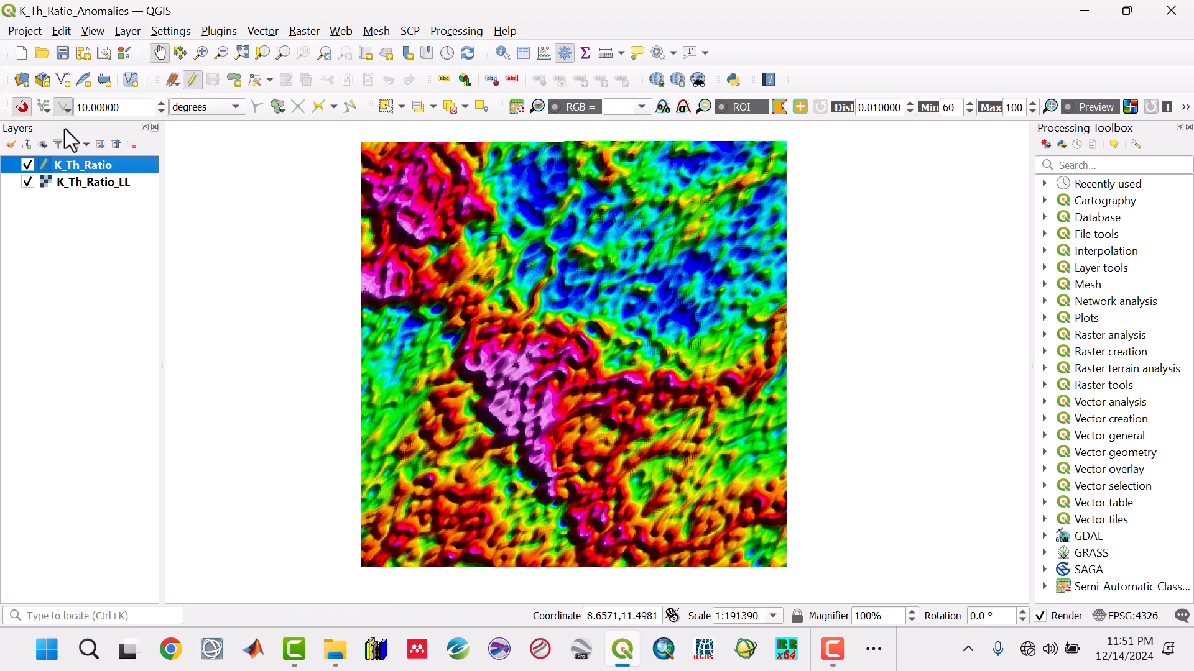
{"action": "left_click", "coordinate": [16, 107]}
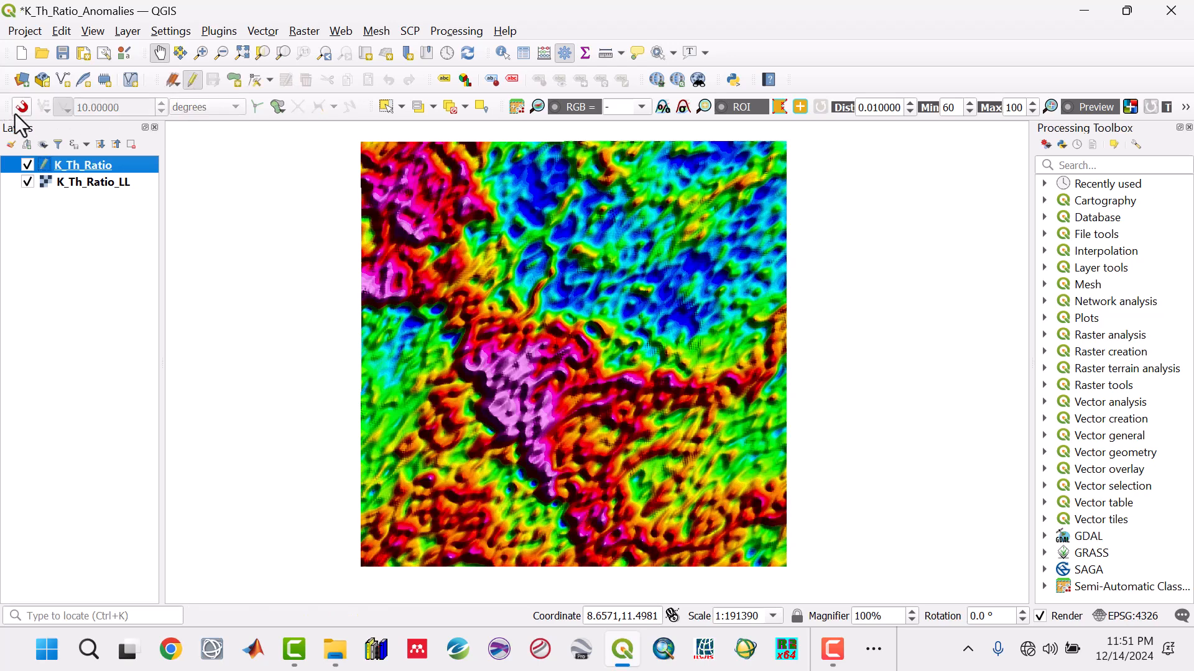
{"action": "left_click", "coordinate": [234, 80]}
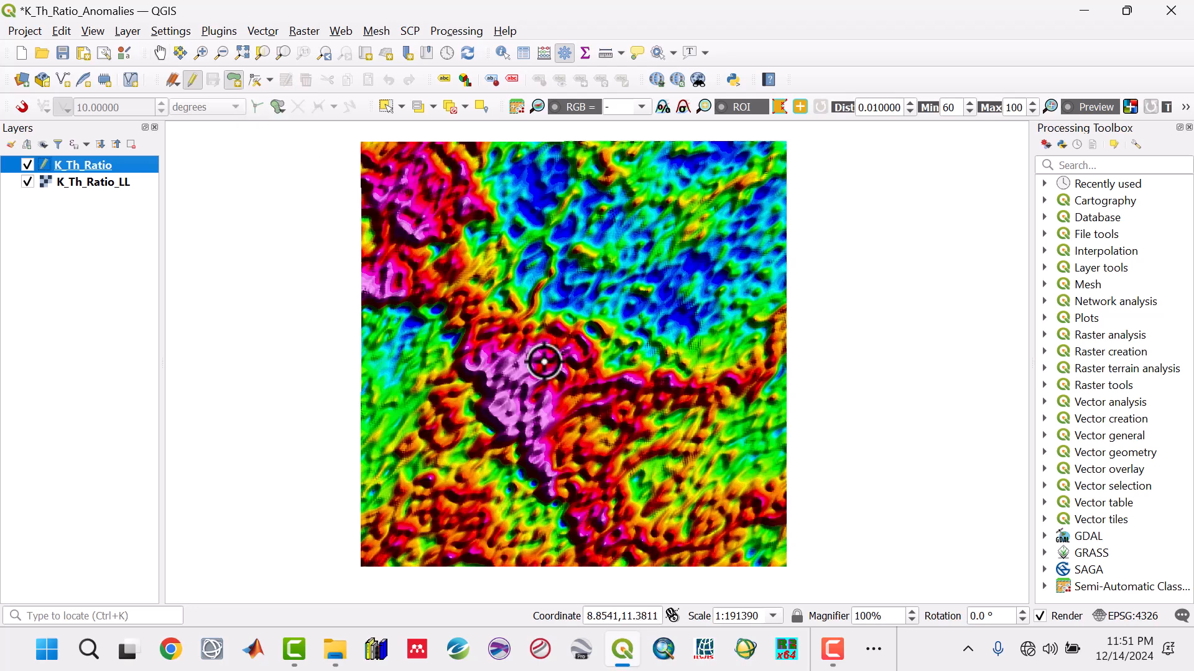
- Digitize a polygon around the large high K/Th anomaly in the centre of the raster, leaving its id empty
{"action": "left_click", "coordinate": [559, 490]}
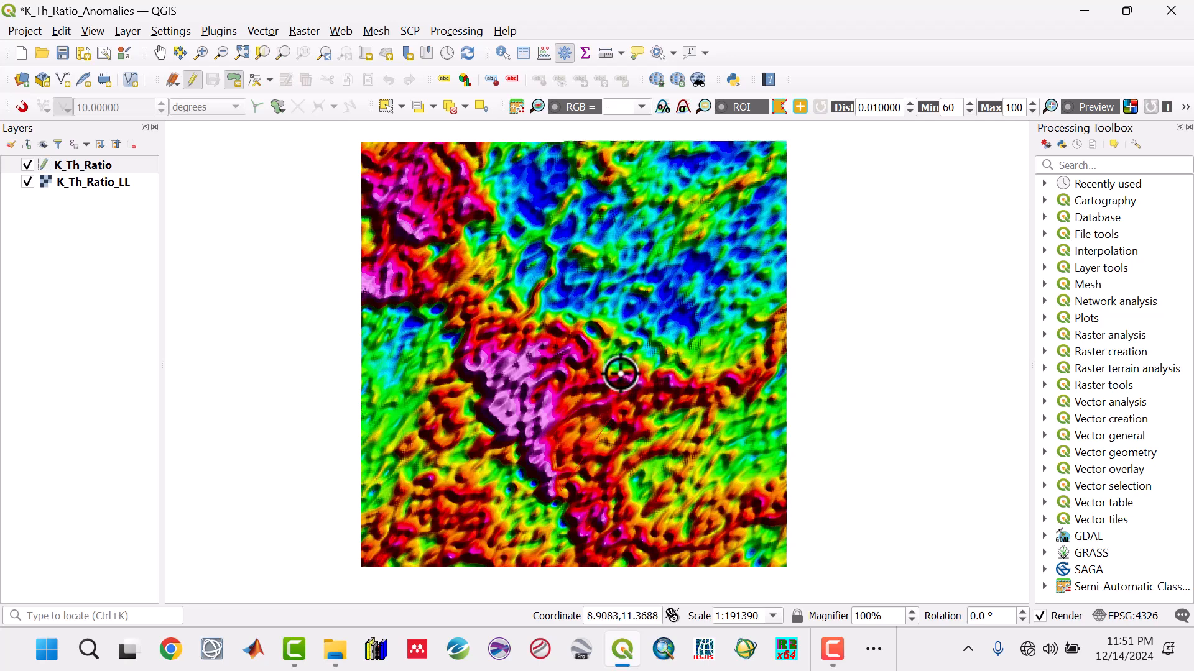
{"action": "left_click", "coordinate": [601, 369]}
{"action": "left_click", "coordinate": [601, 349]}
{"action": "left_click", "coordinate": [585, 332]}
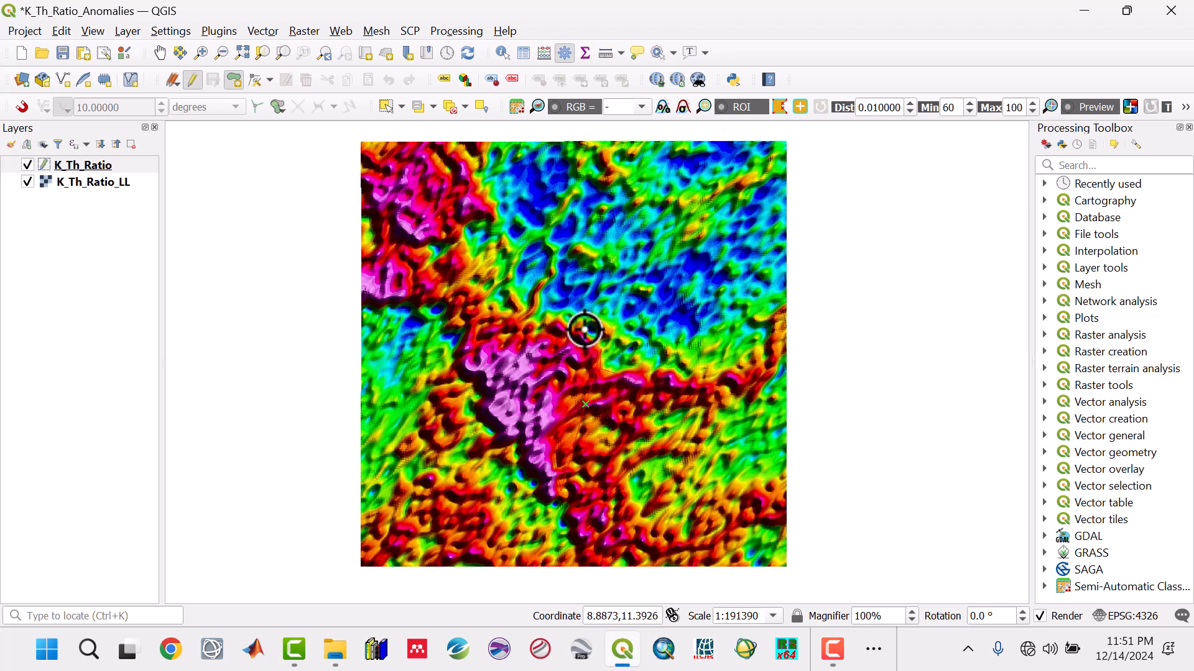
{"action": "left_click", "coordinate": [565, 329]}
{"action": "left_click", "coordinate": [558, 340]}
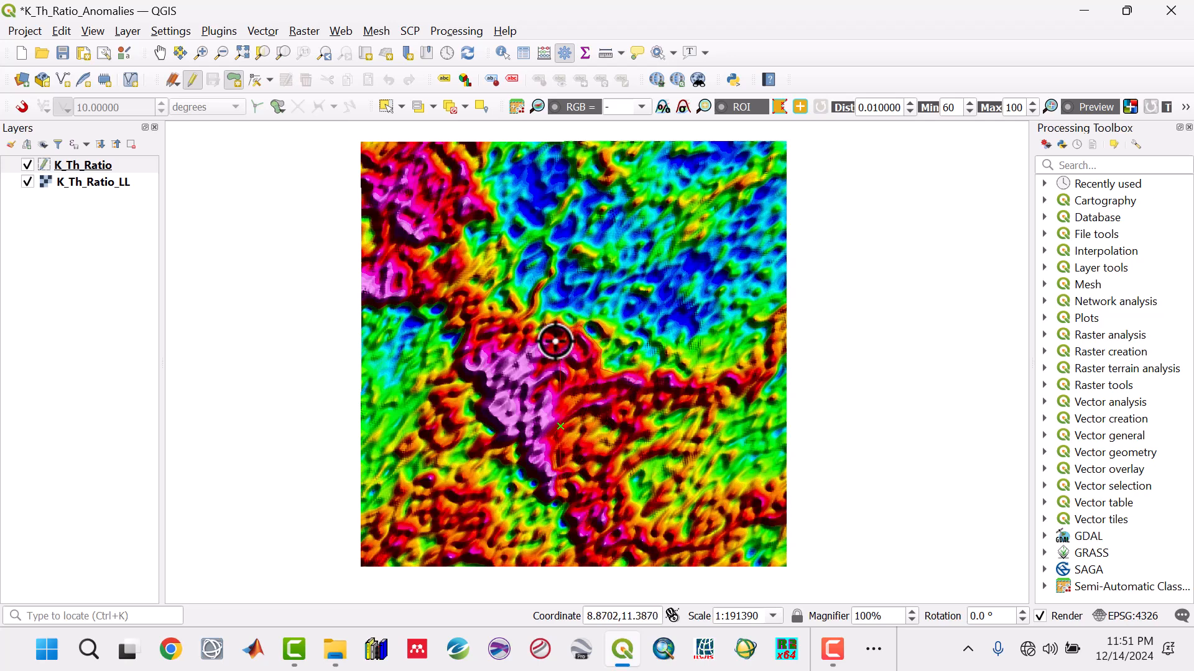
{"action": "left_click", "coordinate": [541, 336]}
{"action": "left_click", "coordinate": [524, 339]}
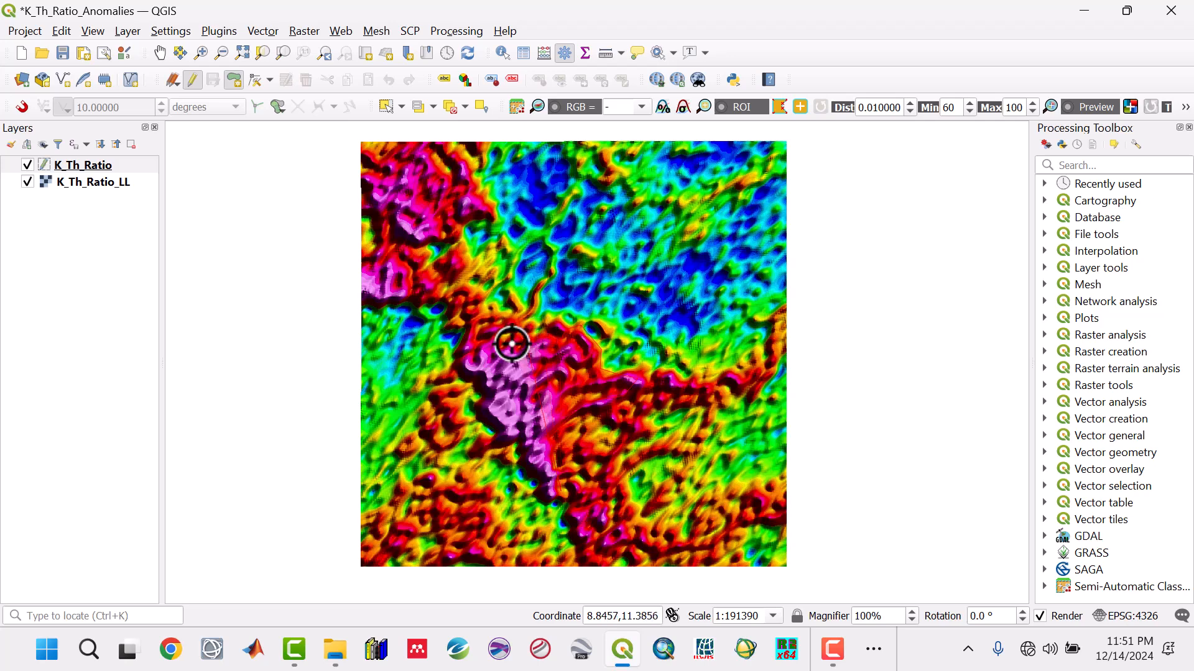
{"action": "left_click", "coordinate": [512, 342]}
{"action": "left_click", "coordinate": [485, 343]}
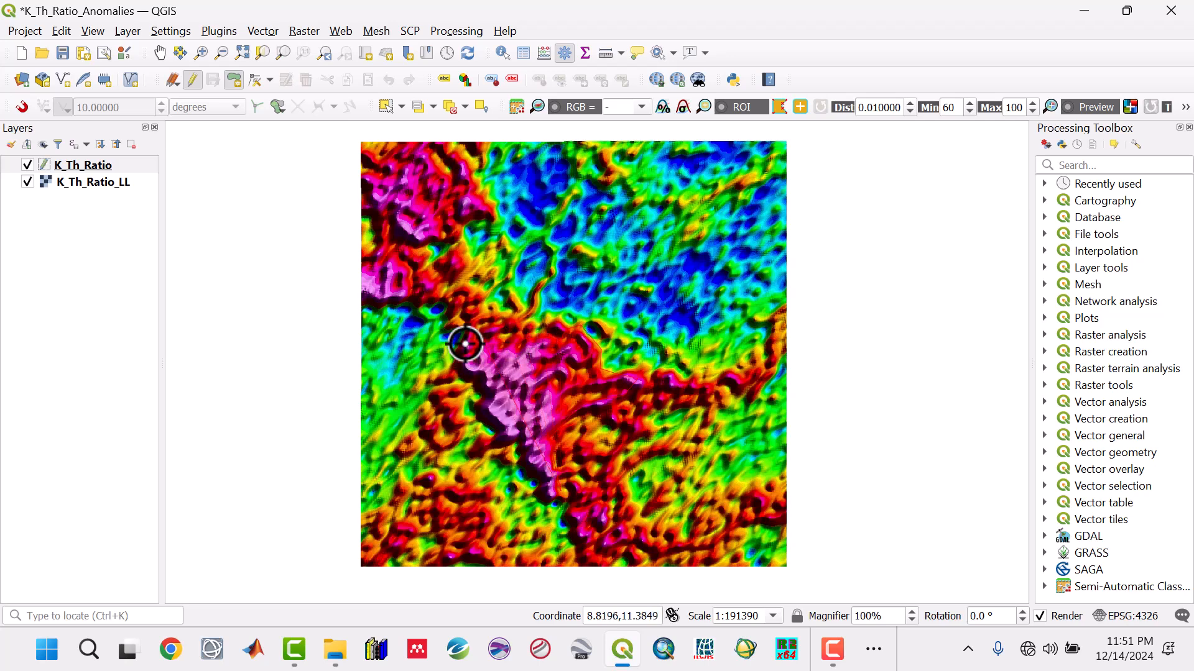
{"action": "left_click", "coordinate": [465, 340]}
{"action": "left_click", "coordinate": [450, 359]}
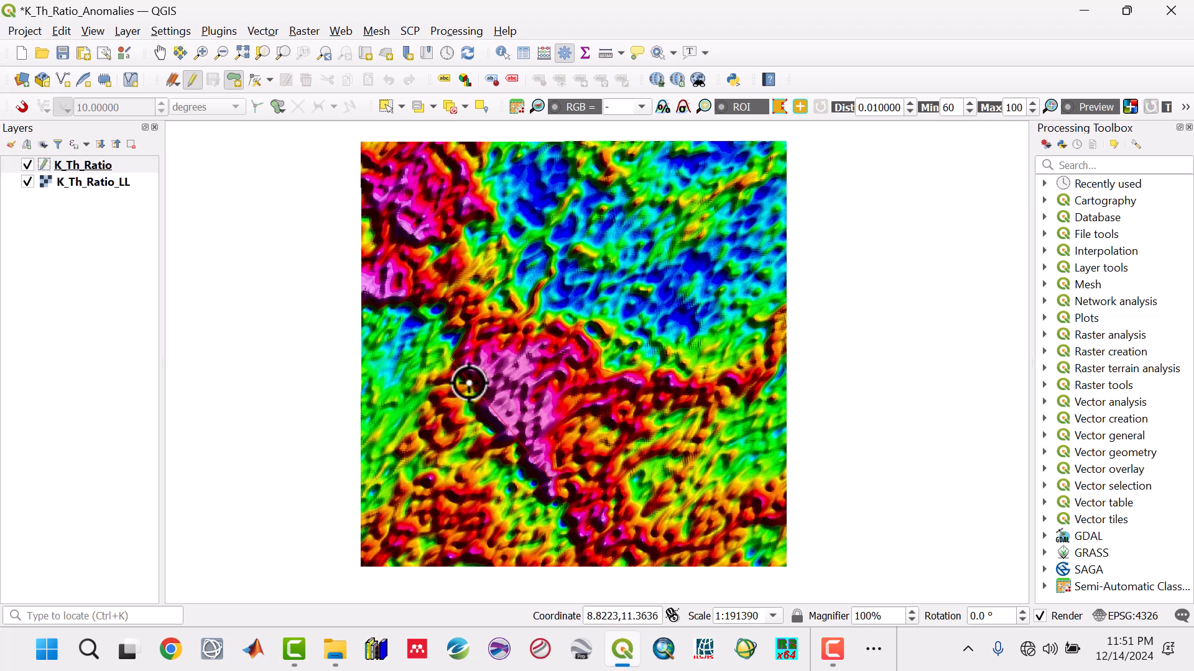
{"action": "left_click", "coordinate": [463, 384]}
{"action": "left_click", "coordinate": [474, 384]}
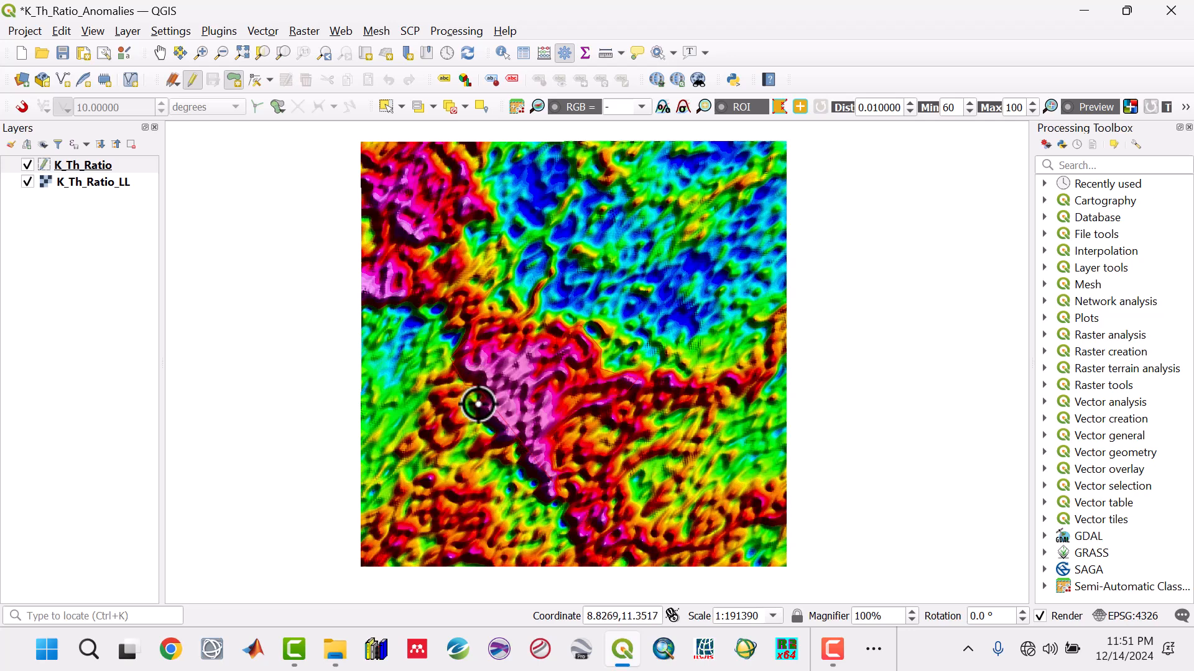
{"action": "left_click", "coordinate": [478, 418]}
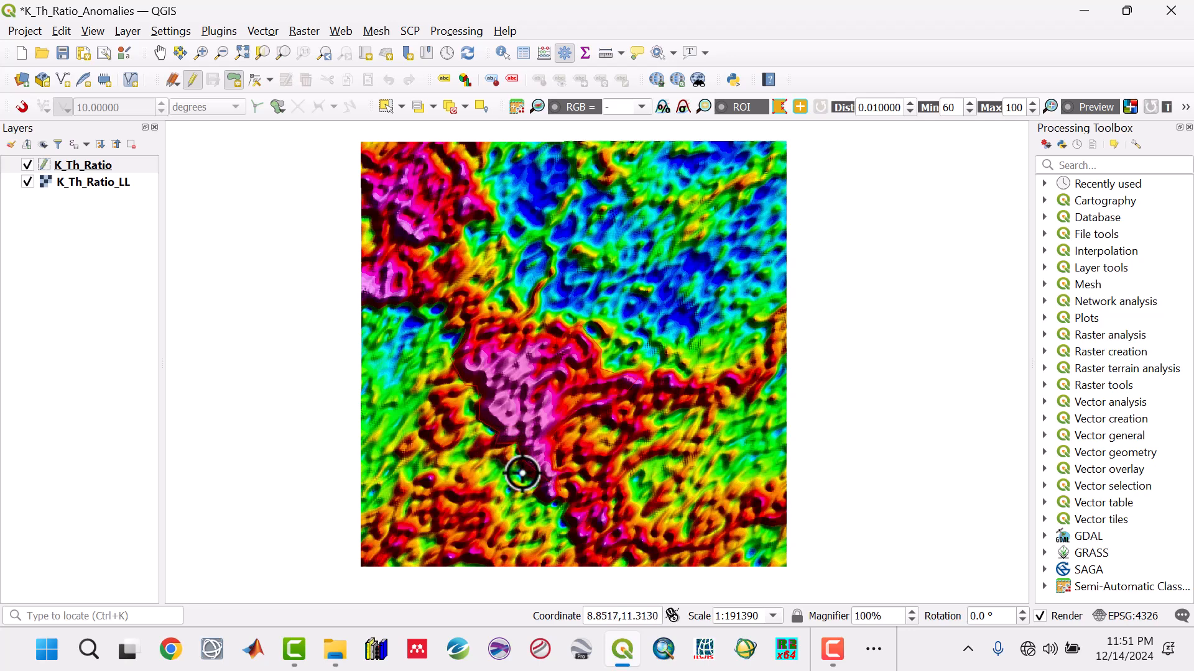
{"action": "right_click", "coordinate": [542, 510]}
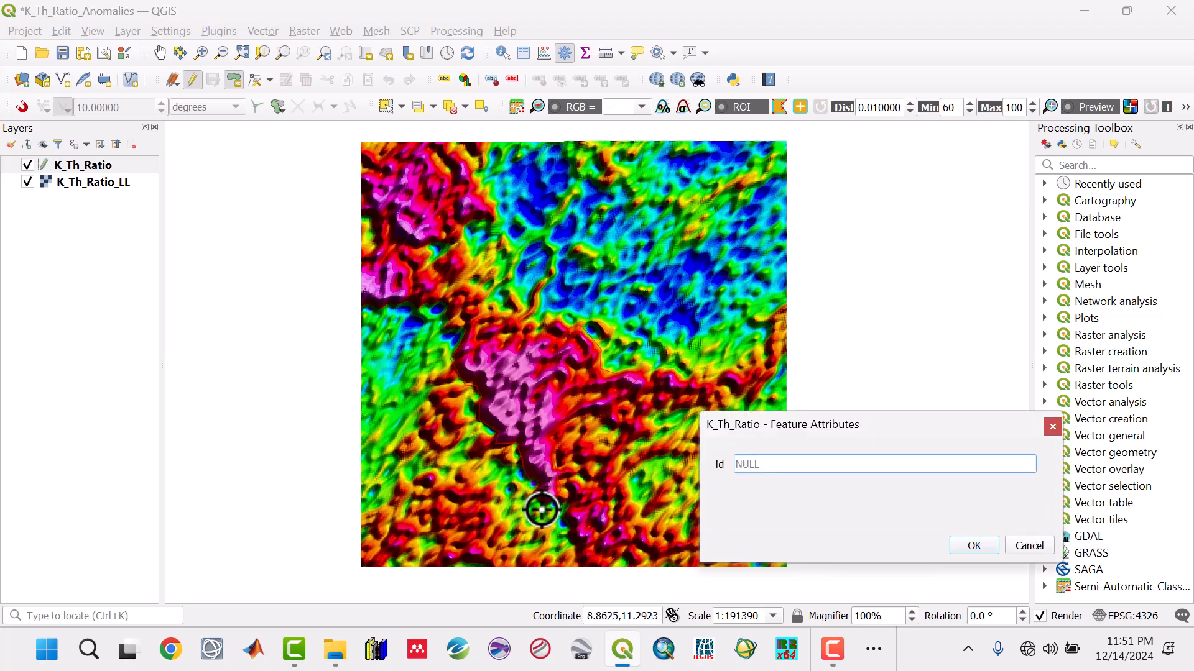
{"action": "left_click", "coordinate": [974, 546]}
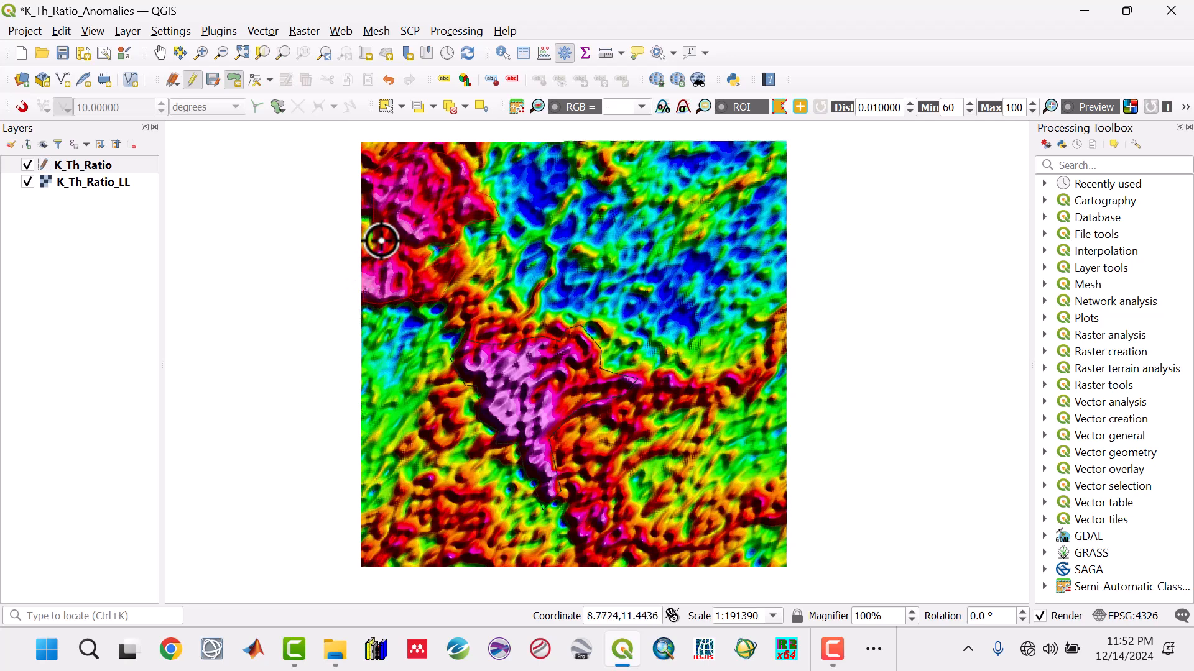
- Complete a polygon around the high K/Th anomaly in the raster's northwest corner, leaving its id empty
{"action": "right_click", "coordinate": [362, 179]}
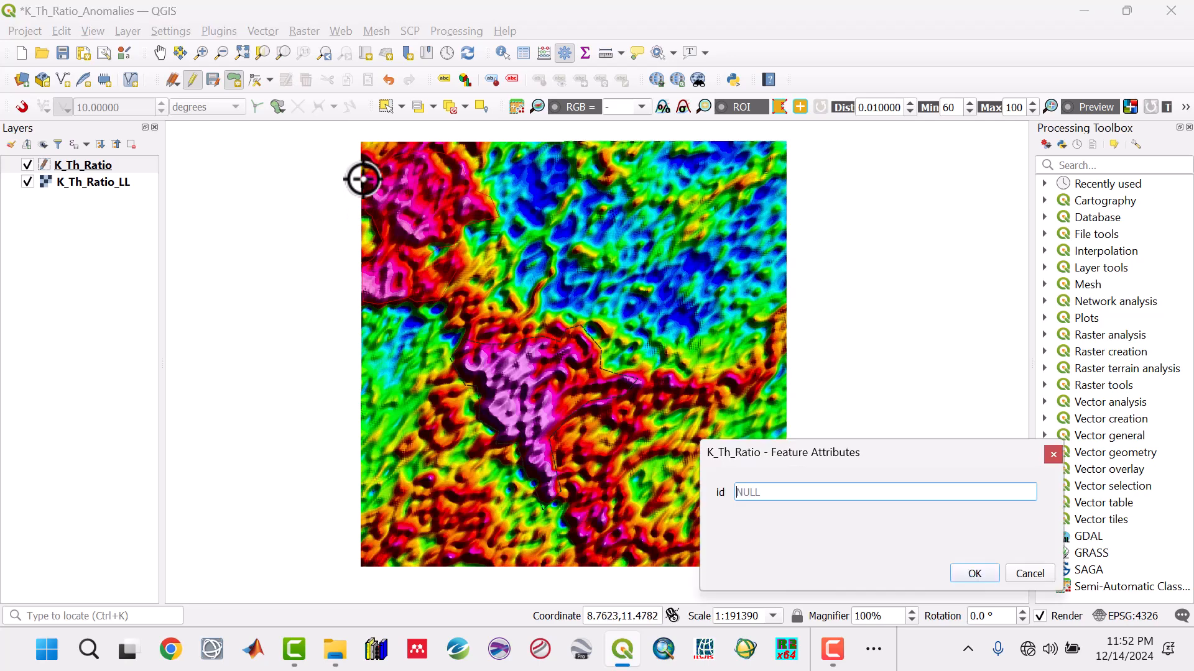
{"action": "left_click", "coordinate": [968, 569]}
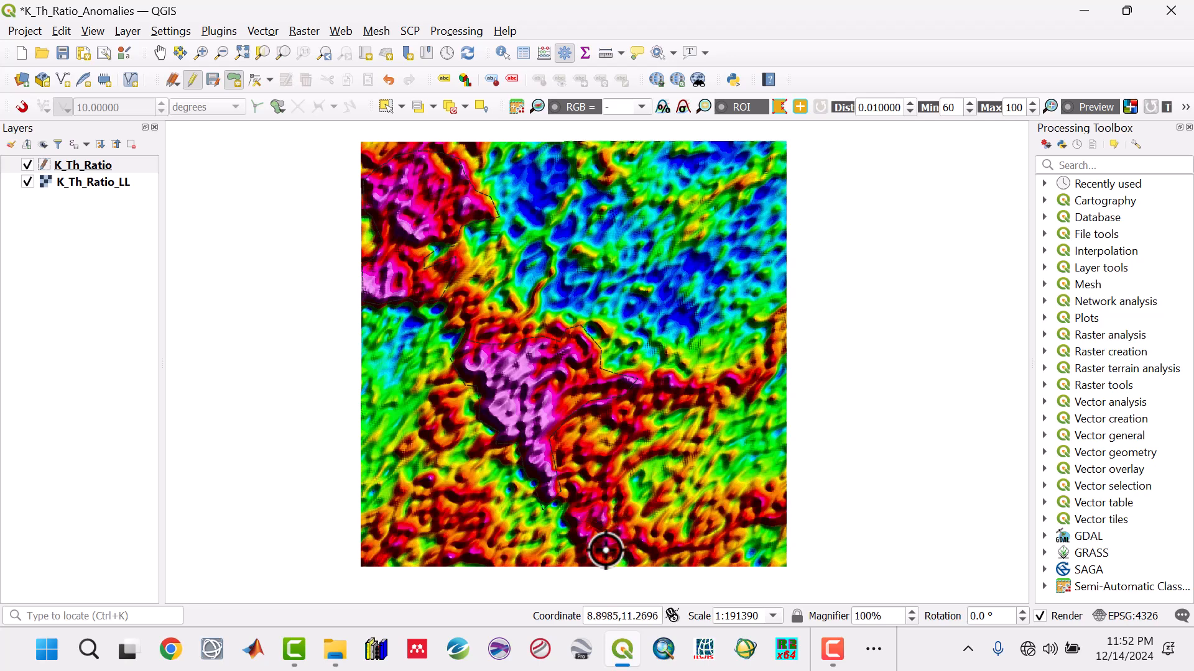
- Finish two polygons around the high K/Th anomalies along the raster's south, leaving their ids empty
{"action": "left_click", "coordinate": [567, 537]}
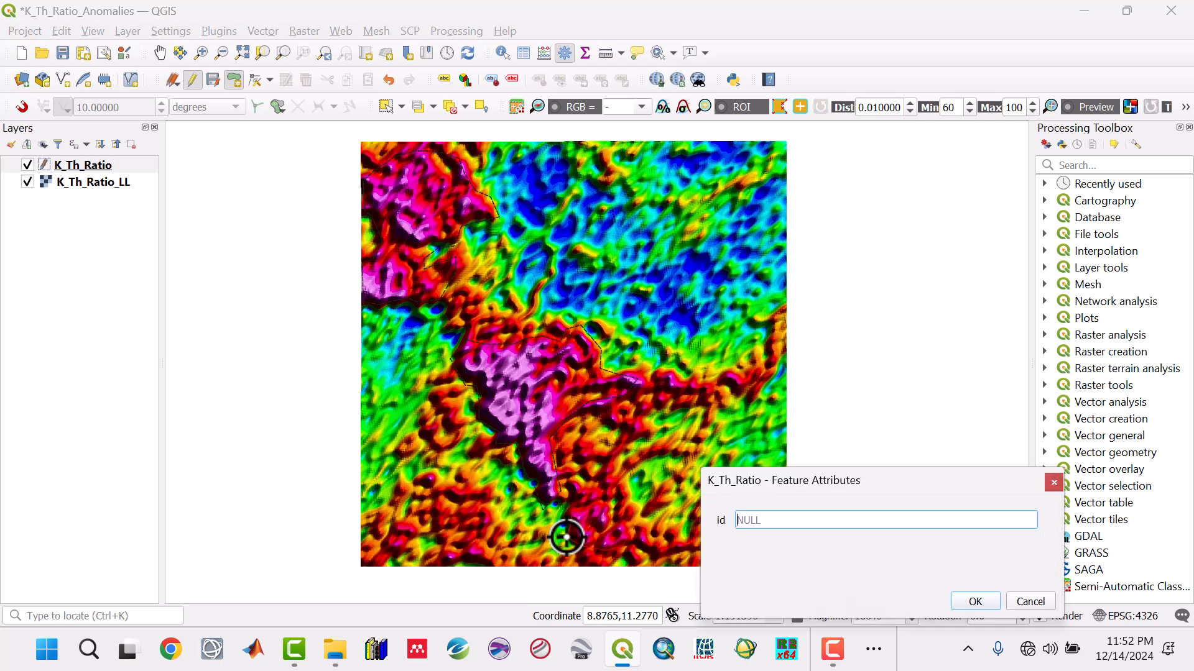
{"action": "left_click", "coordinate": [976, 602]}
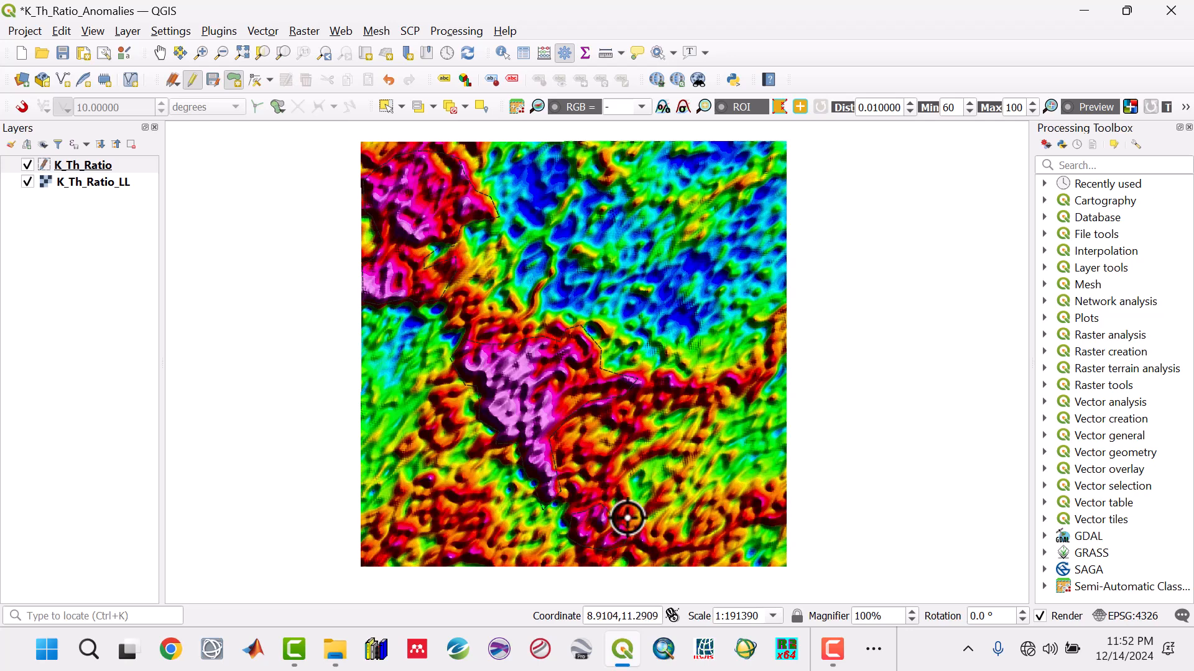
{"action": "left_click", "coordinate": [444, 566]}
{"action": "left_click", "coordinate": [975, 630]}
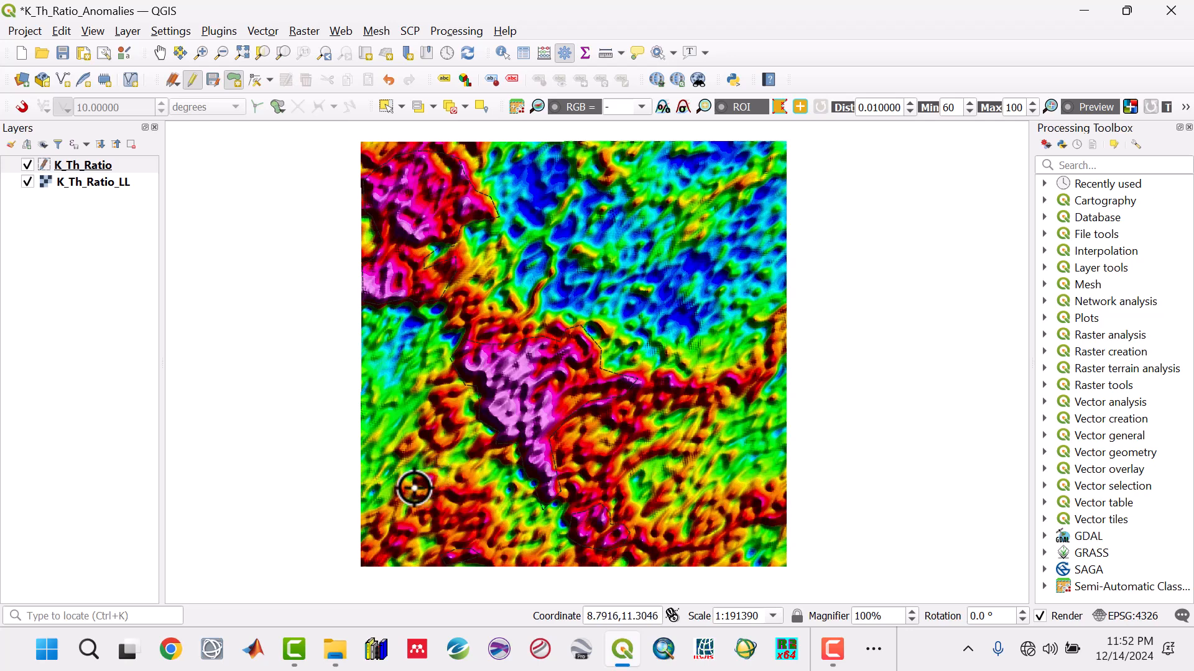
- Complete small polygons around the high K/Th anomalies in the raster's southwest and just east of the central polygon, leaving their ids empty
{"action": "left_click", "coordinate": [595, 527]}
{"action": "left_click_drag", "start_coordinate": [939, 538], "coordinate": [938, 333]}
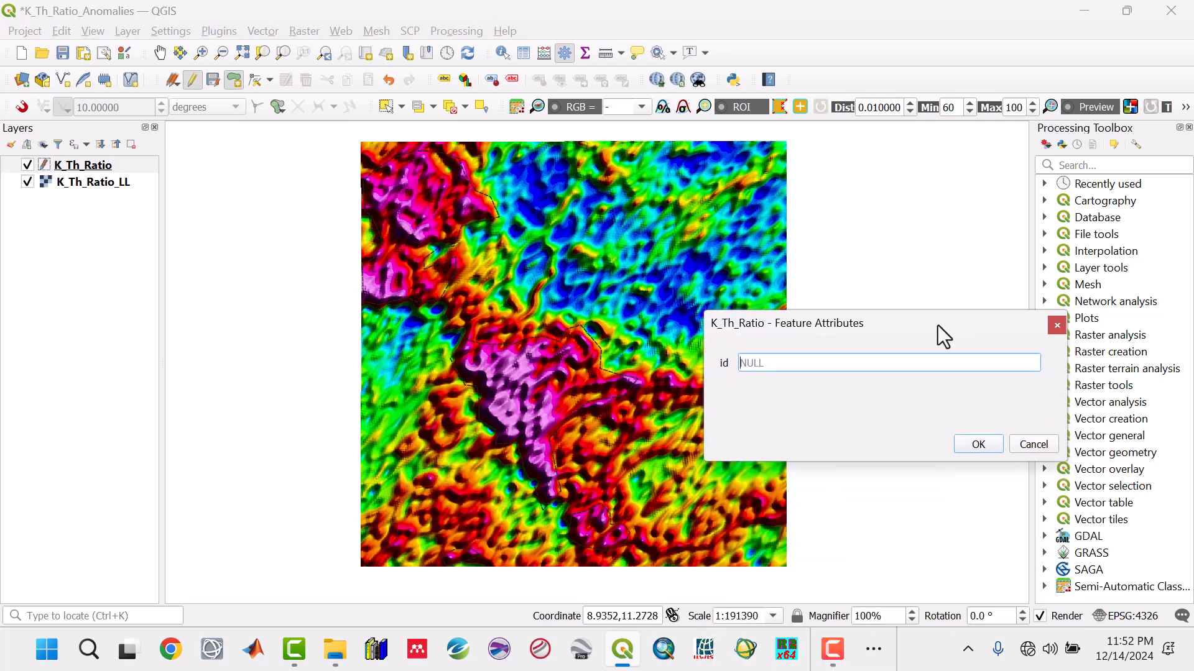
{"action": "left_click", "coordinate": [979, 449]}
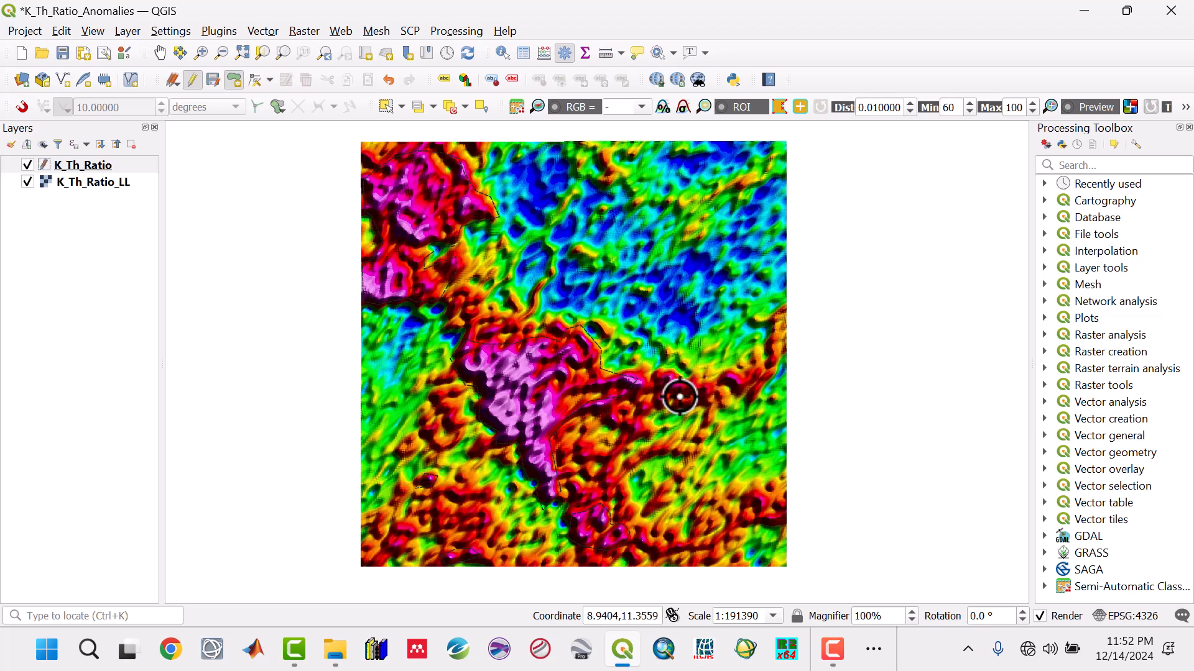
{"action": "left_click", "coordinate": [660, 389]}
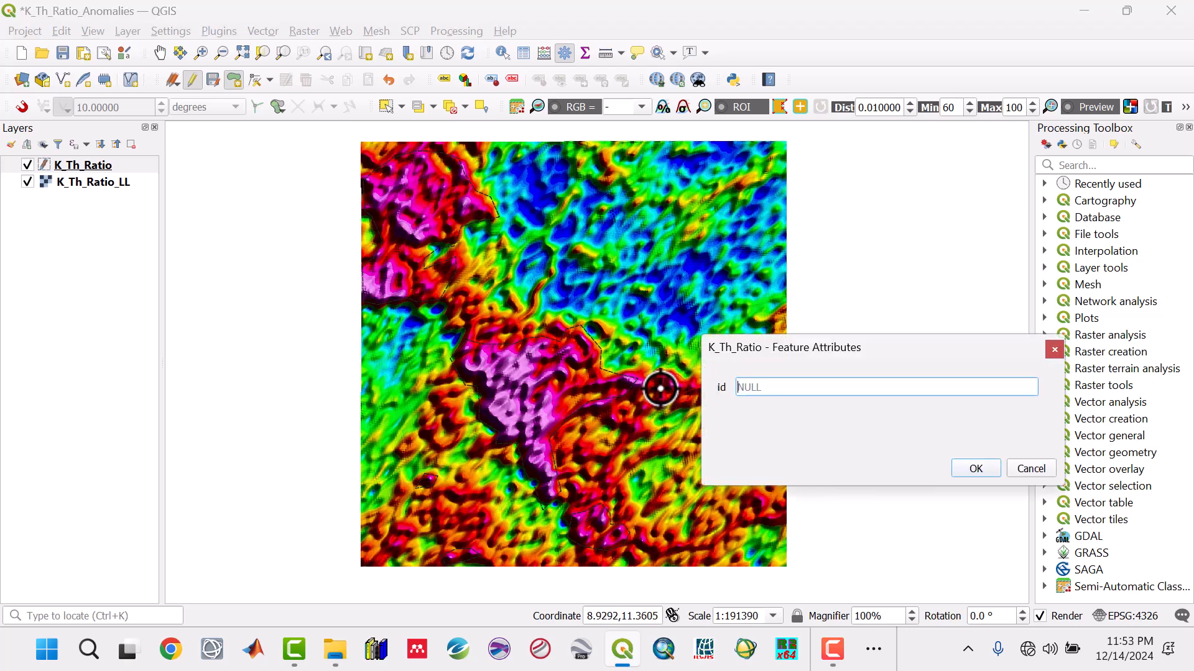
{"action": "left_click", "coordinate": [967, 467]}
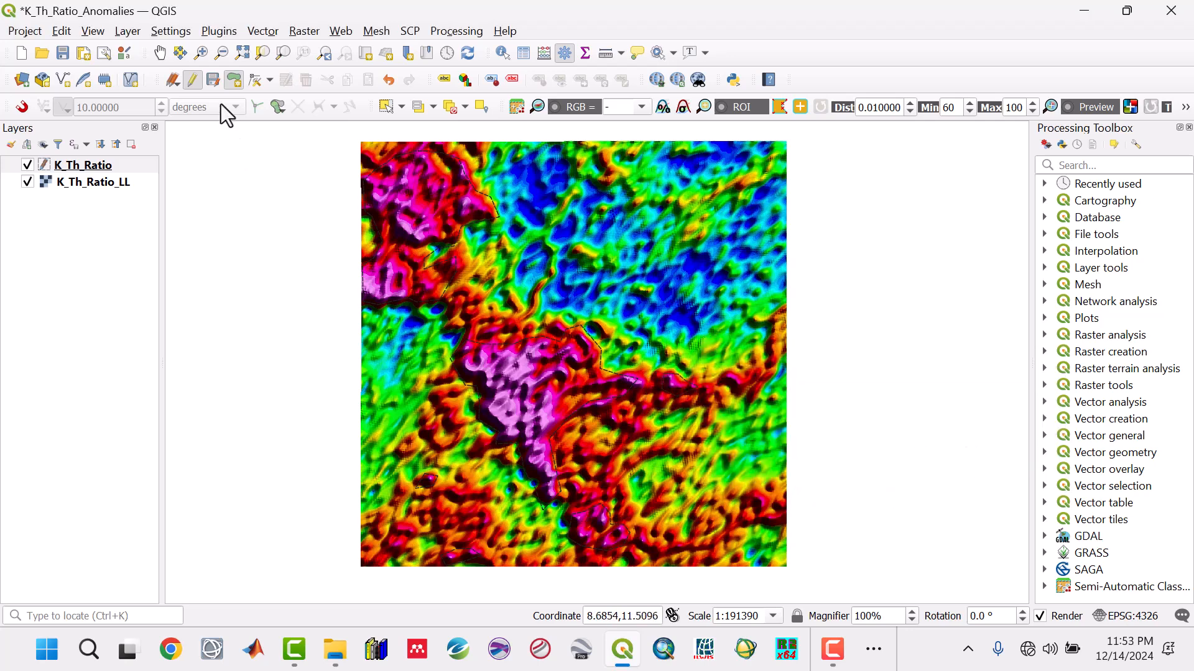
- Save the K_Th_Ratio edits, end editing and save the project, checking the polygon outlines with the K_Th_Ratio_LL raster briefly hidden
{"action": "left_click", "coordinate": [213, 80]}
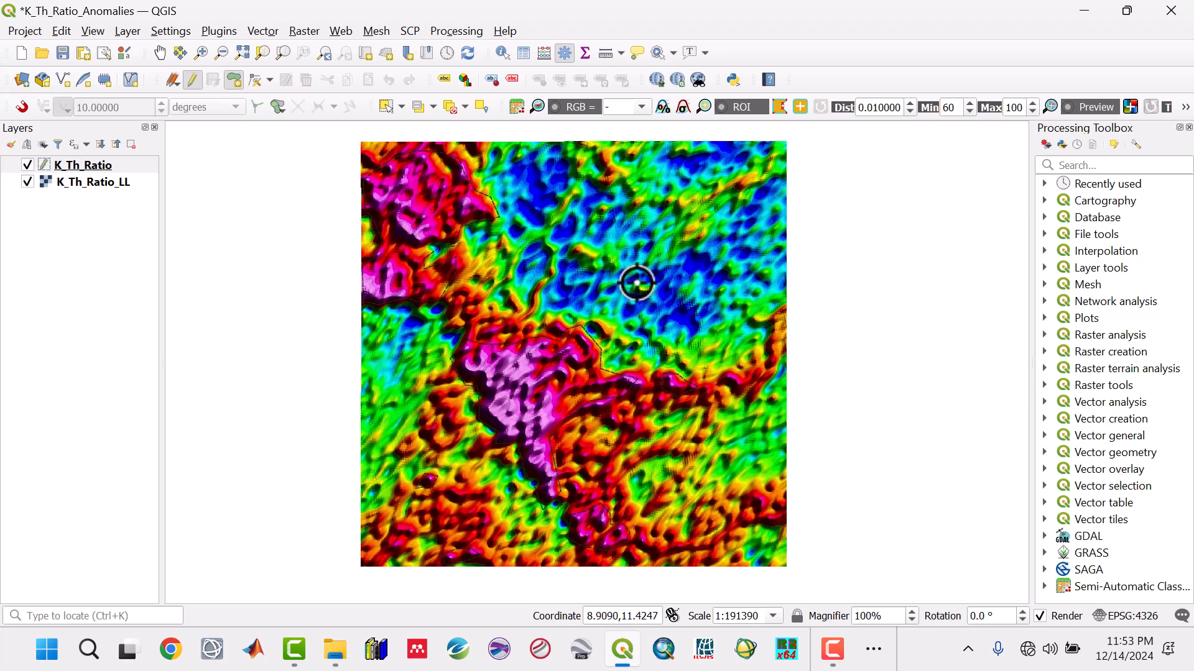
{"action": "left_click", "coordinate": [193, 81]}
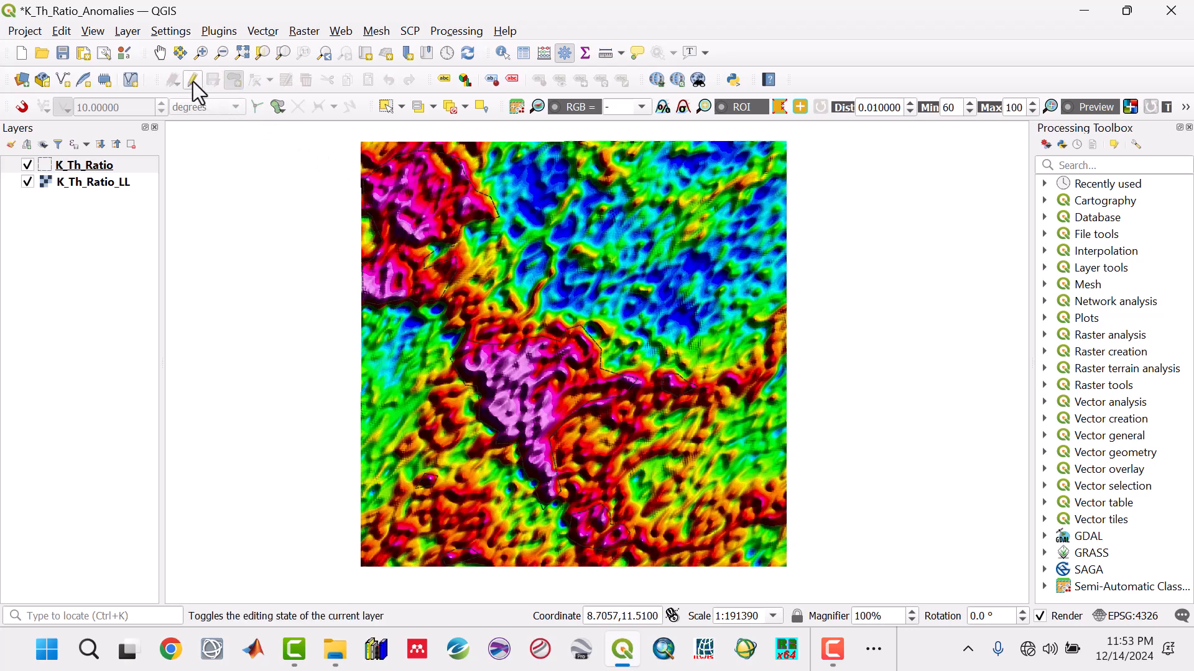
{"action": "left_click", "coordinate": [62, 53]}
{"action": "left_click", "coordinate": [28, 182]}
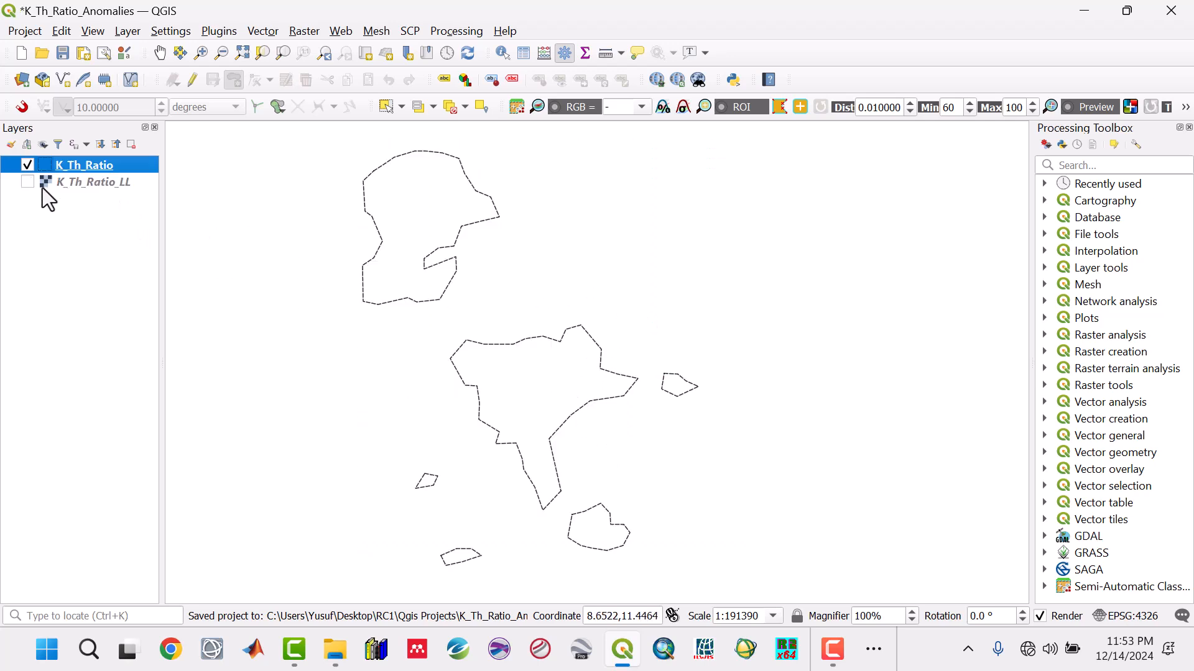
{"action": "left_click", "coordinate": [26, 181]}
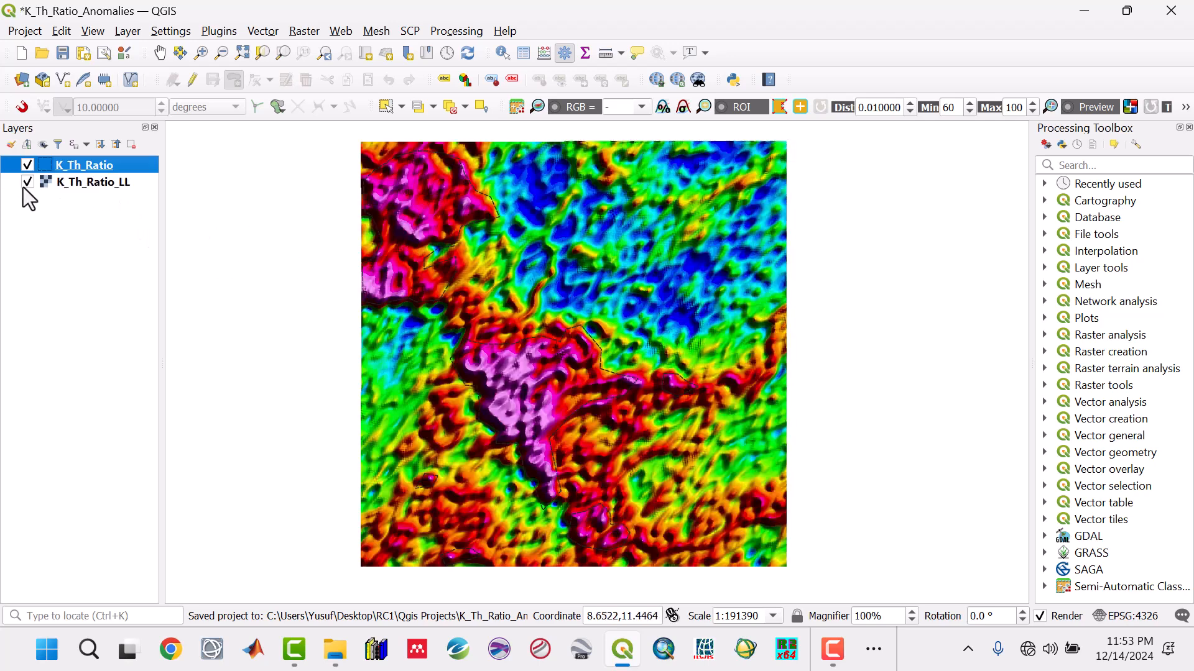
- Switch to the Aero_Radiometric paper in Acrobat and highlight "hydrothermal alterations" in its K/Th ratio map section
{"action": "left_click", "coordinate": [875, 649]}
{"action": "left_click", "coordinate": [867, 589]}
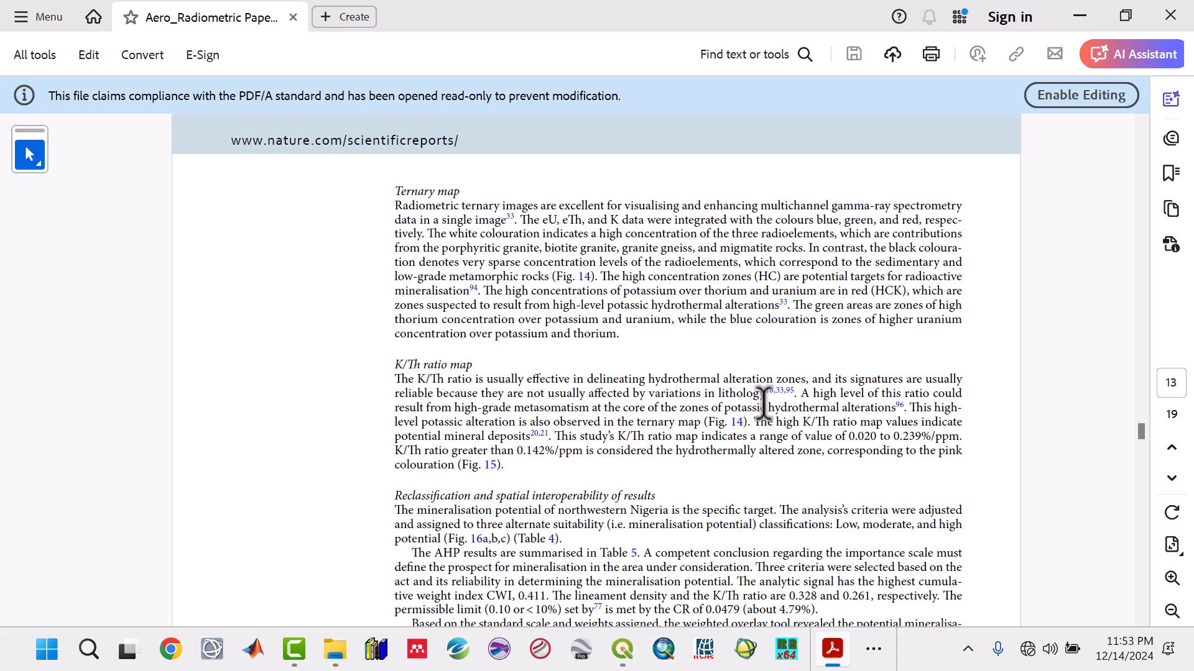
{"action": "left_click_drag", "start_coordinate": [766, 404], "coordinate": [897, 409]}
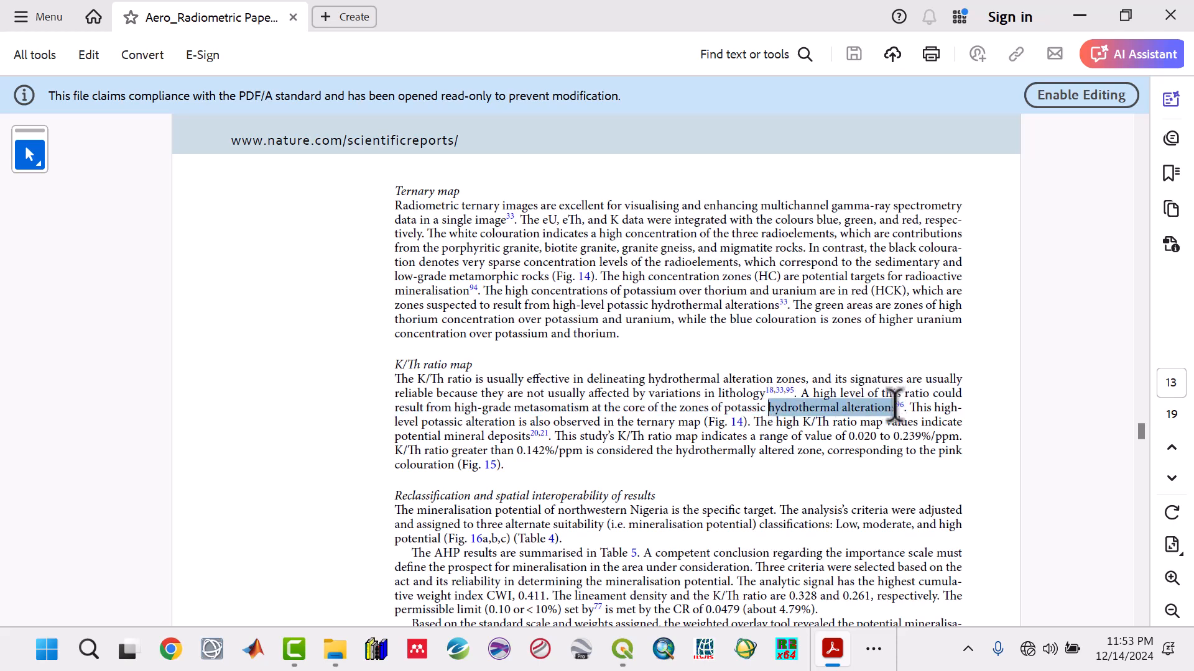
{"action": "left_click", "coordinate": [1080, 17]}
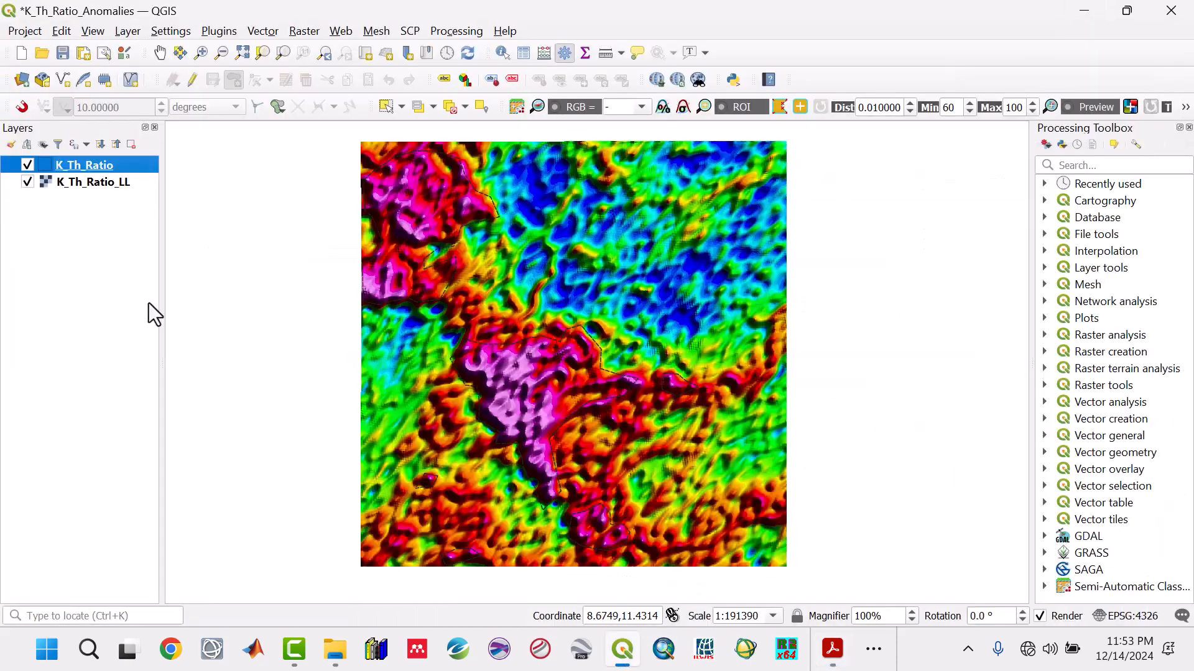
- Save the QGIS project and add another small K_Th_Ratio polygon on the high anomaly near the raster's east edge, leaving its id empty
{"action": "left_click", "coordinate": [66, 60]}
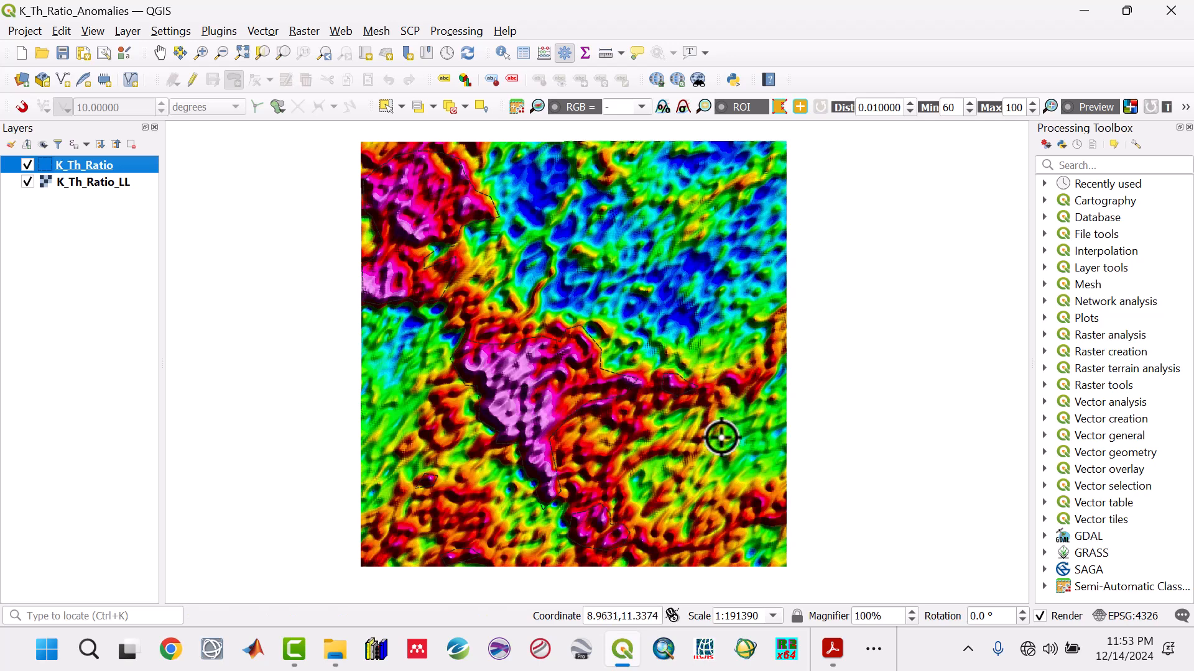
{"action": "left_click", "coordinate": [190, 80]}
{"action": "left_click", "coordinate": [233, 80]}
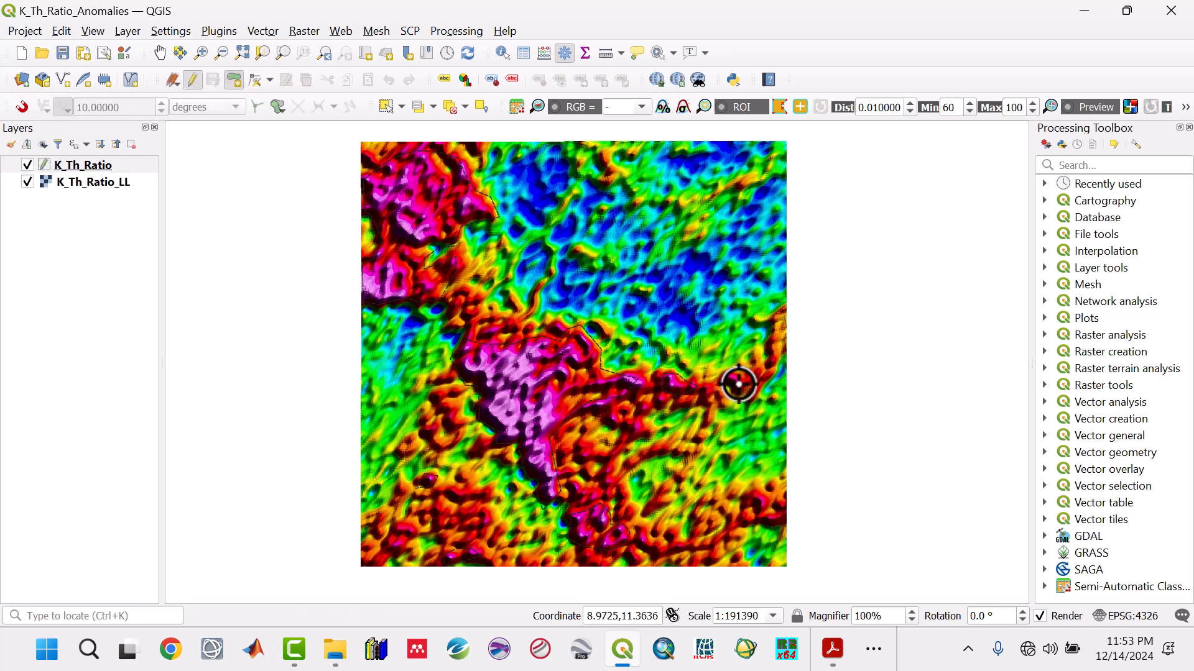
{"action": "right_click", "coordinate": [724, 388]}
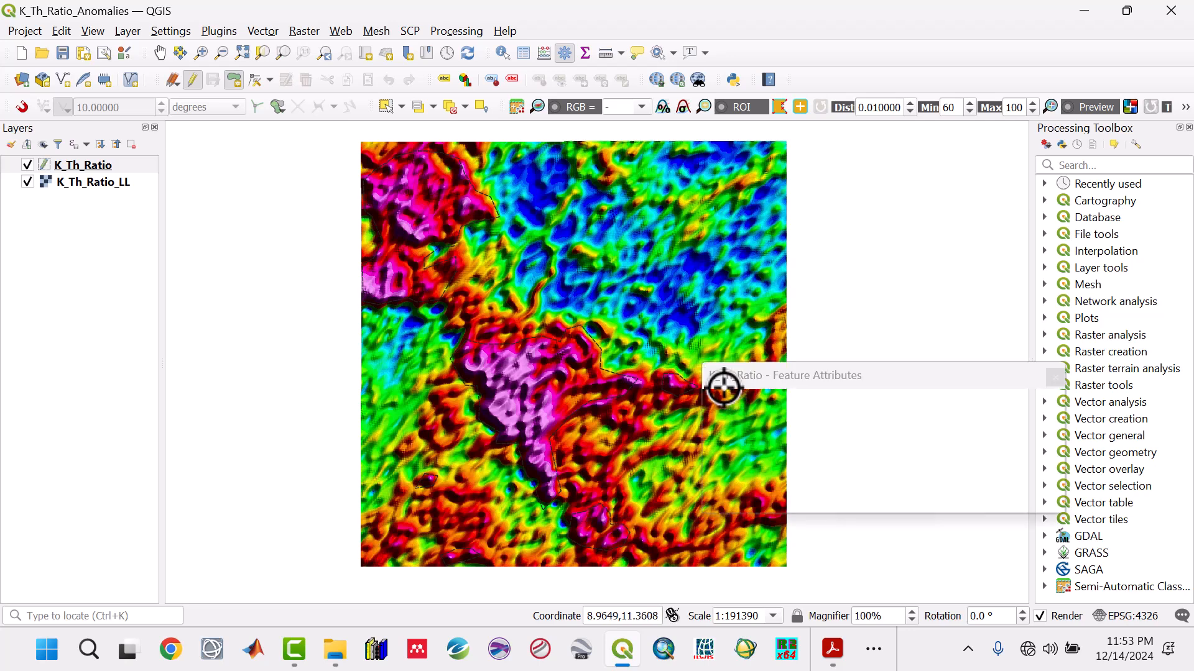
{"action": "left_click", "coordinate": [975, 498]}
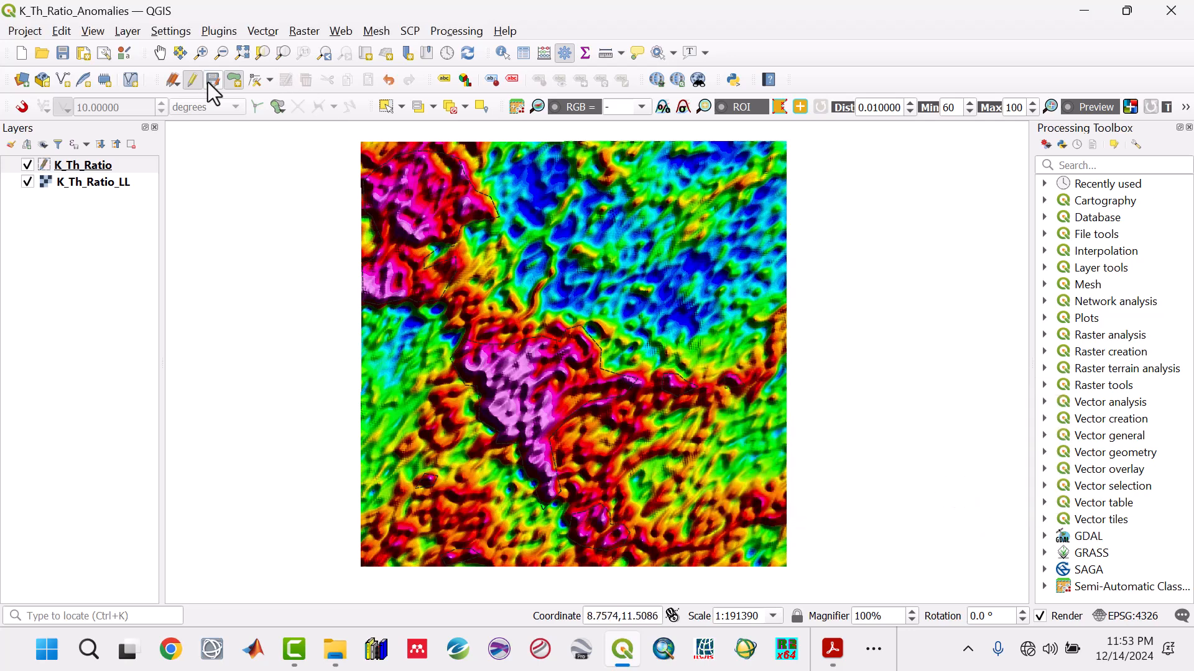
- Save the K_Th_Ratio layer edits, turn off editing, and save the project
{"action": "left_click", "coordinate": [211, 82]}
{"action": "left_click", "coordinate": [193, 81]}
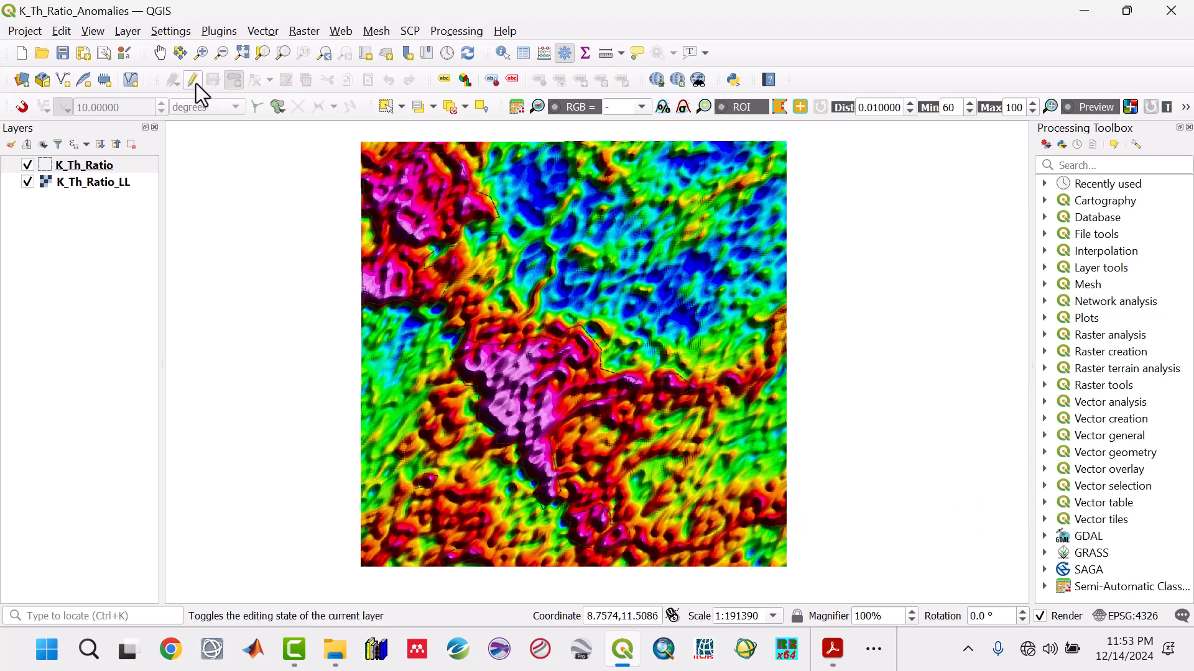
{"action": "left_click", "coordinate": [61, 59]}
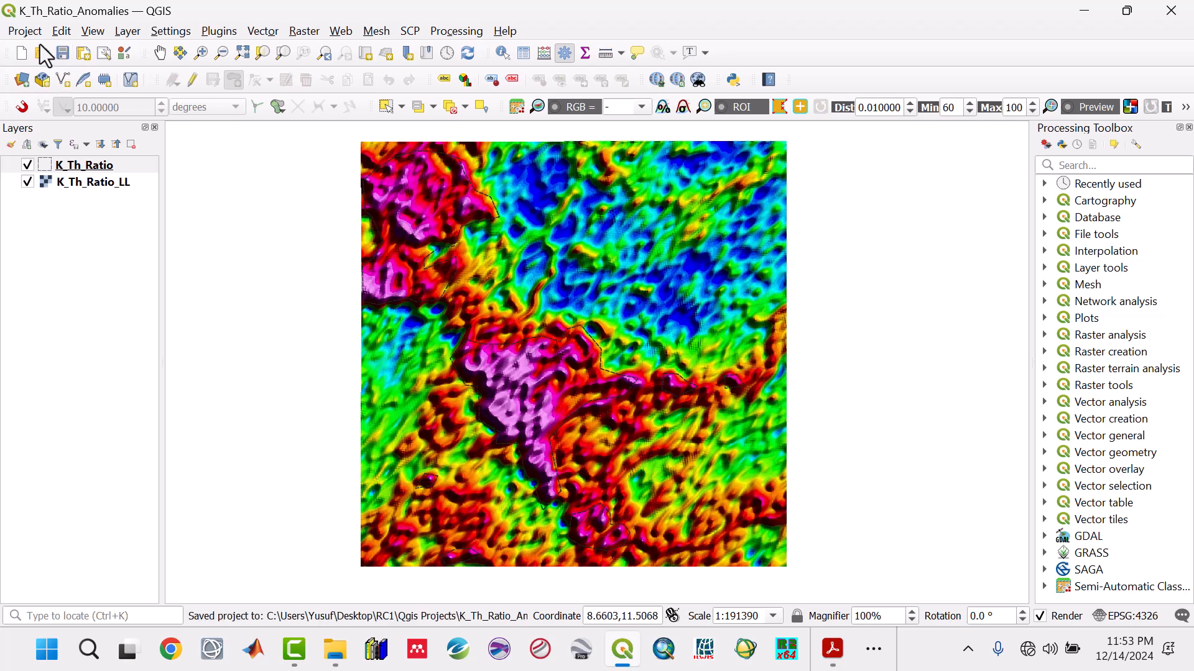
- Start a new project and add the Ternary_Image raster from the RC1 Raster Images folder
{"action": "left_click", "coordinate": [22, 55]}
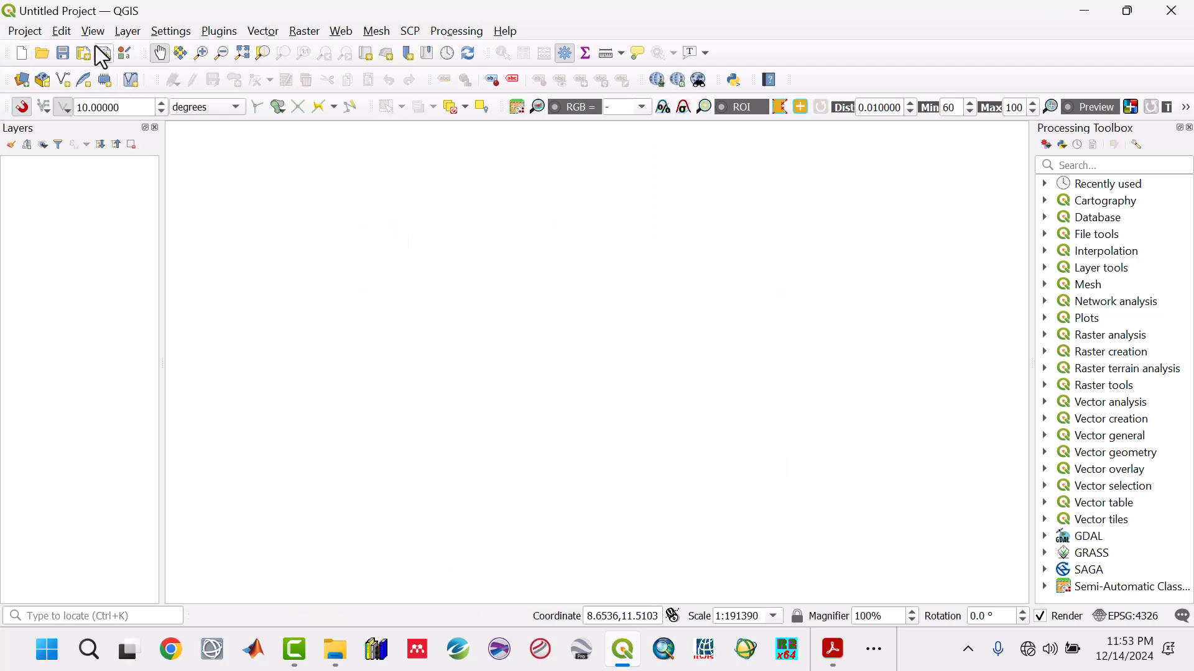
{"action": "left_click", "coordinate": [127, 32]}
{"action": "left_click", "coordinate": [144, 49]}
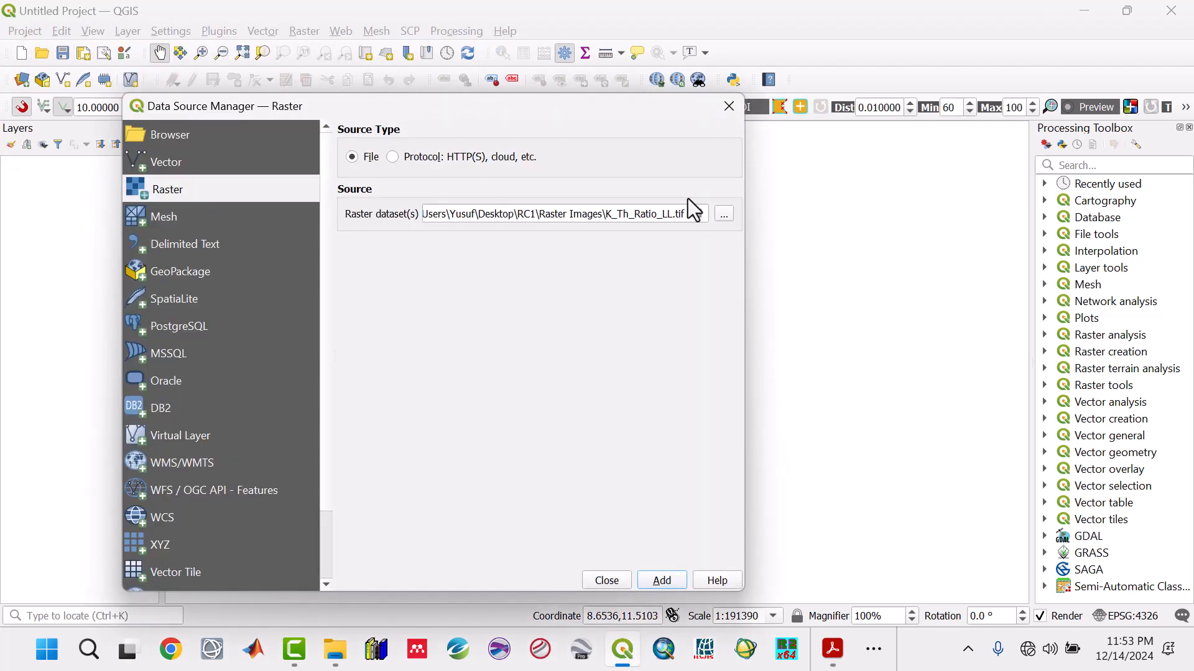
{"action": "left_click", "coordinate": [696, 214]}
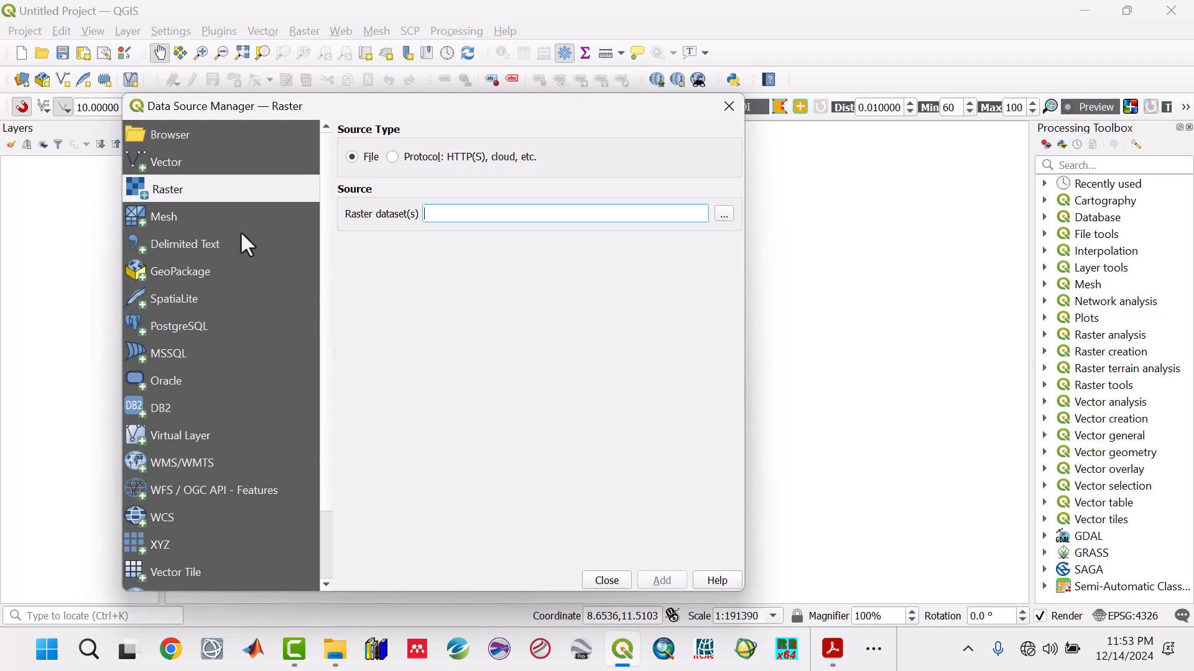
{"action": "left_click", "coordinate": [724, 214]}
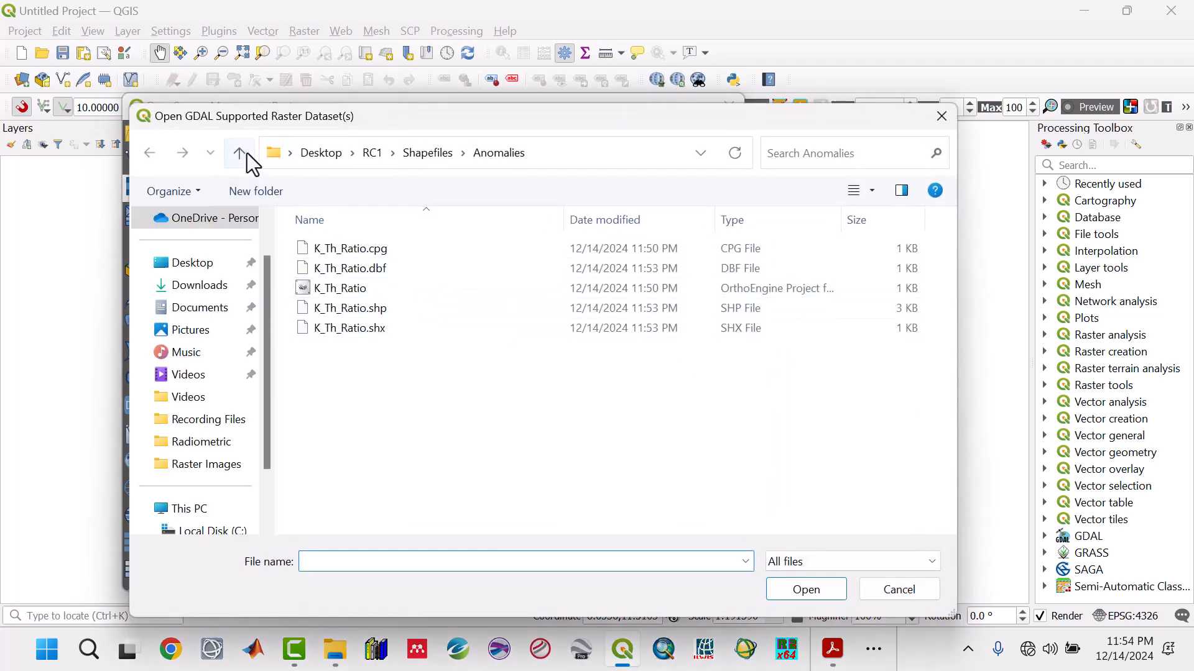
{"action": "left_click", "coordinate": [239, 153]}
{"action": "left_click", "coordinate": [239, 153]}
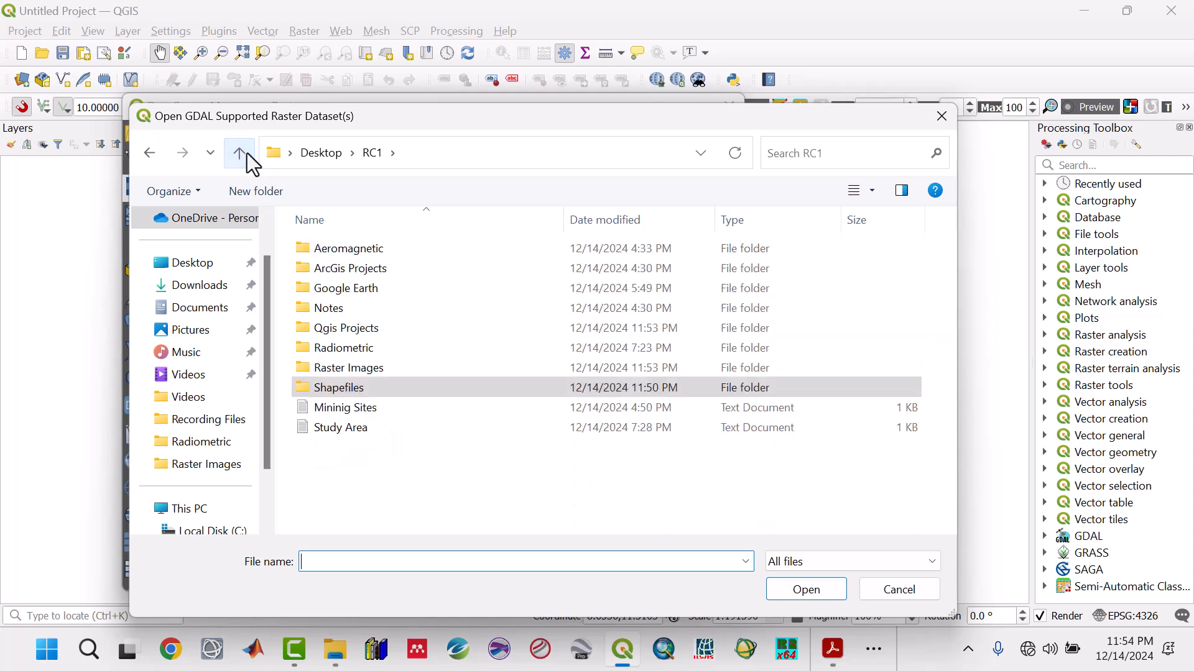
{"action": "double_click", "coordinate": [387, 370]}
{"action": "left_click", "coordinate": [665, 386]}
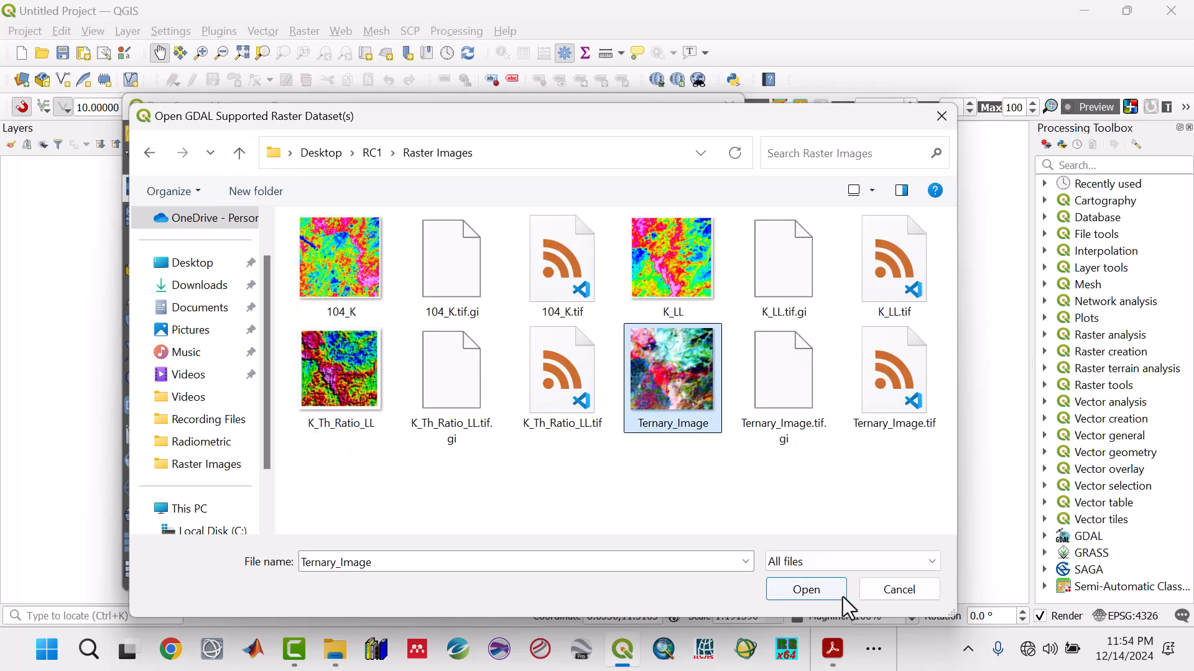
{"action": "left_click", "coordinate": [835, 595]}
{"action": "left_click", "coordinate": [665, 582]}
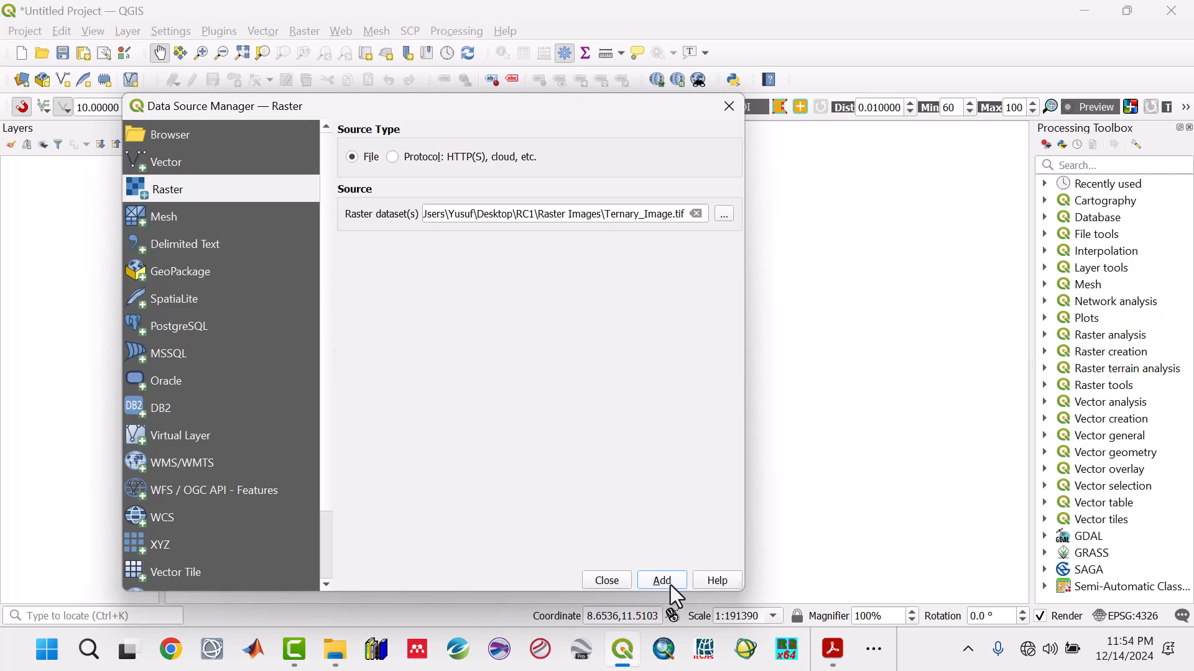
{"action": "left_click", "coordinate": [612, 578]}
- Assign the WGS 84 (EPSG:4326) coordinate reference system to the Ternary_Image layer
{"action": "left_click", "coordinate": [144, 165]}
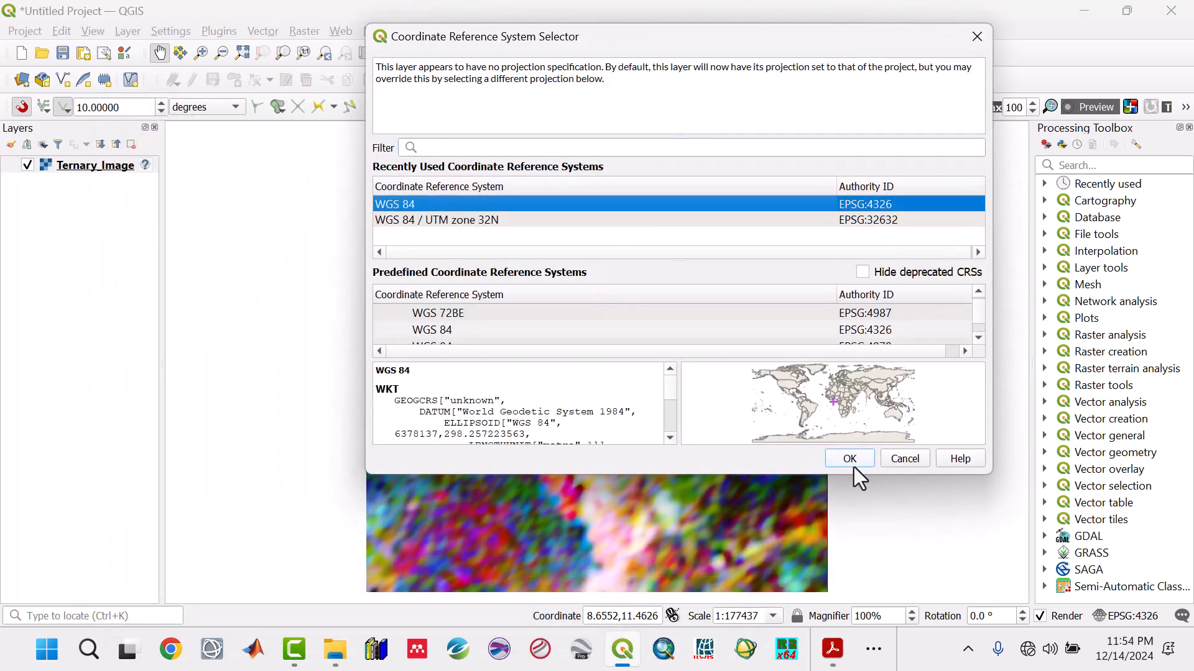
{"action": "left_click", "coordinate": [853, 466]}
{"action": "right_click", "coordinate": [110, 162]}
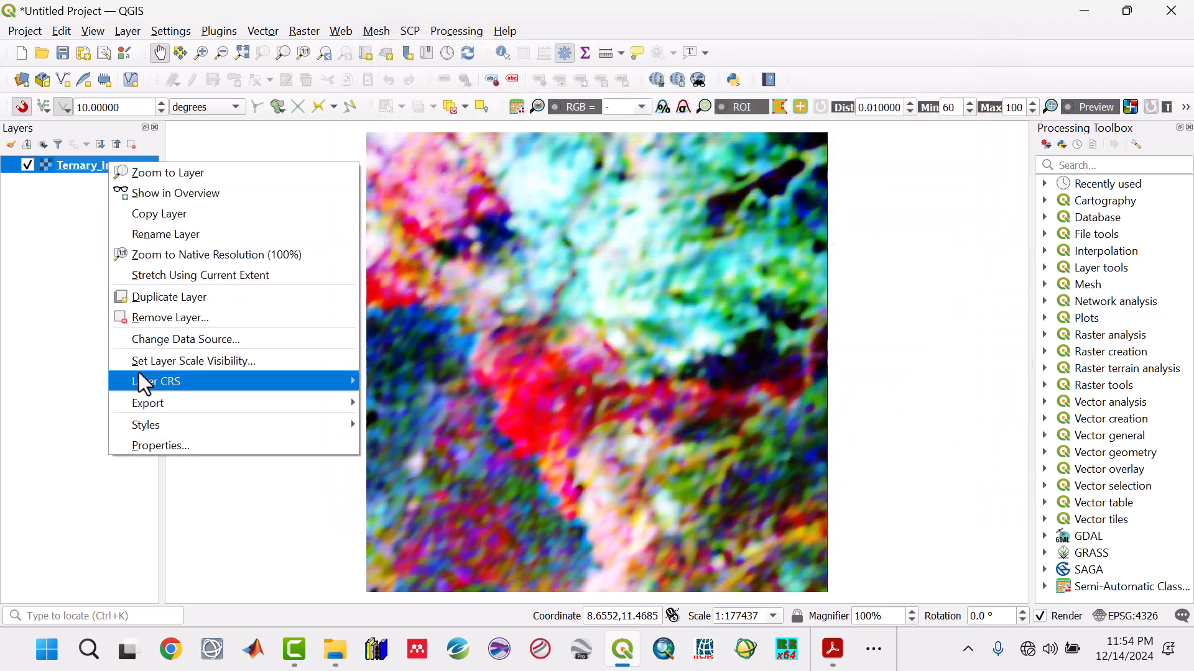
{"action": "left_click", "coordinate": [200, 7]}
- Create a polygon shapefile layer named Ternary in the Anomalies folder, using EPSG:4326 - WGS 84
{"action": "left_click", "coordinate": [127, 31]}
{"action": "mouse_move", "coordinate": [156, 72]}
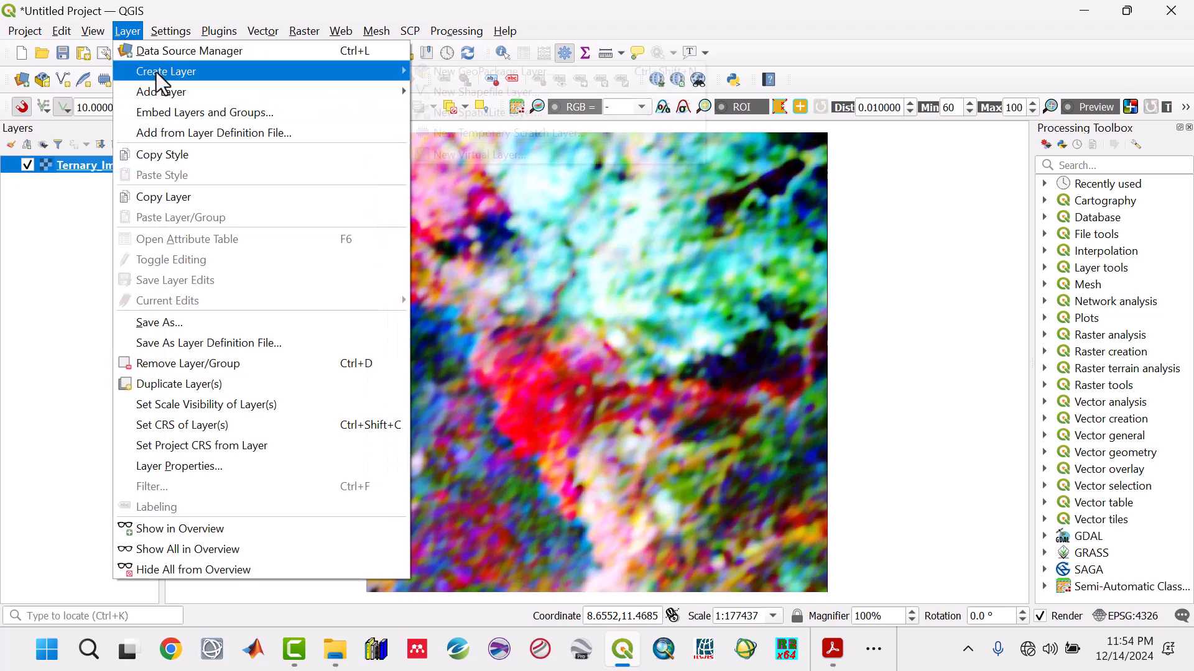
{"action": "left_click", "coordinate": [533, 90]}
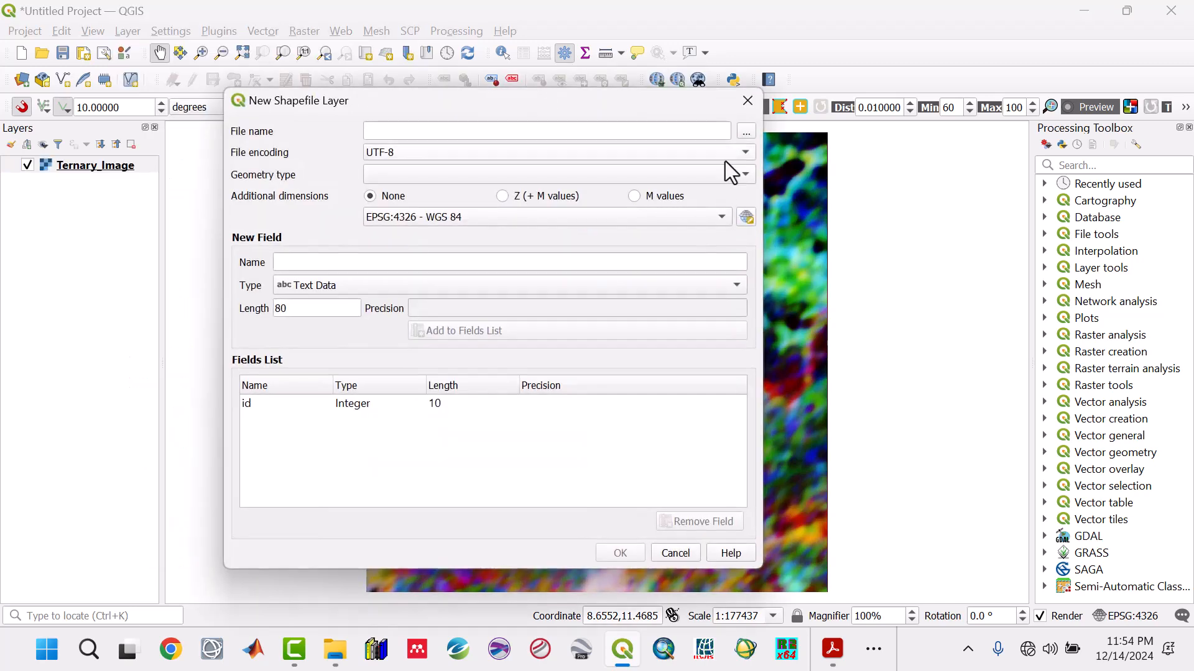
{"action": "left_click", "coordinate": [743, 132]}
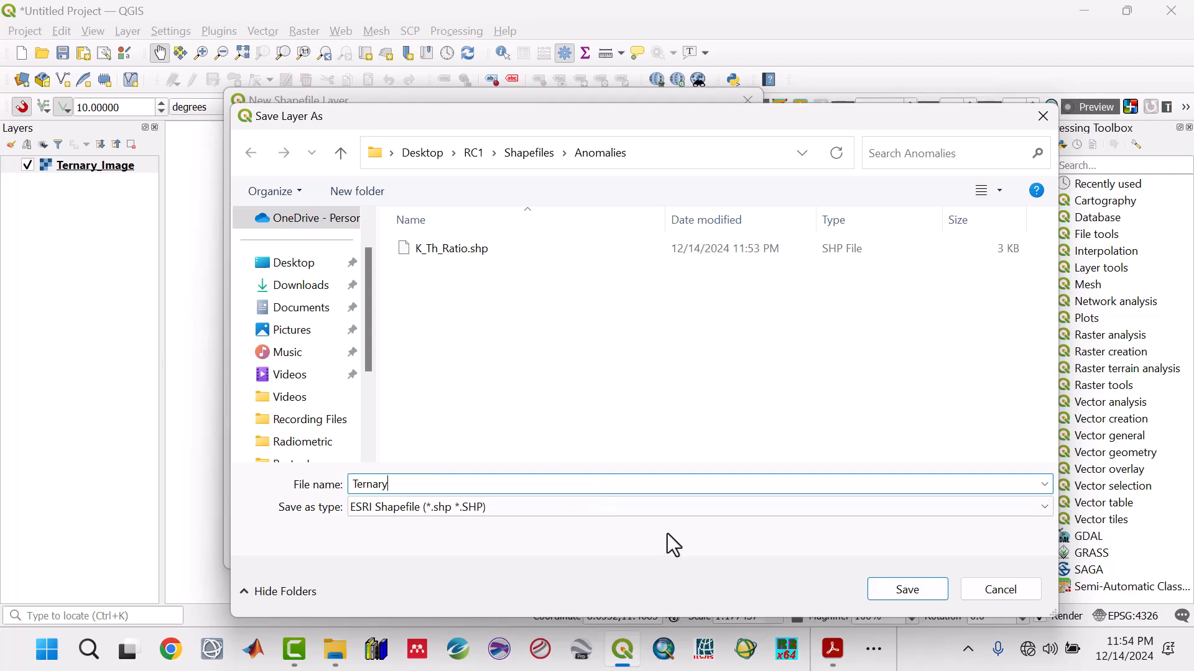
{"action": "left_click", "coordinate": [929, 593]}
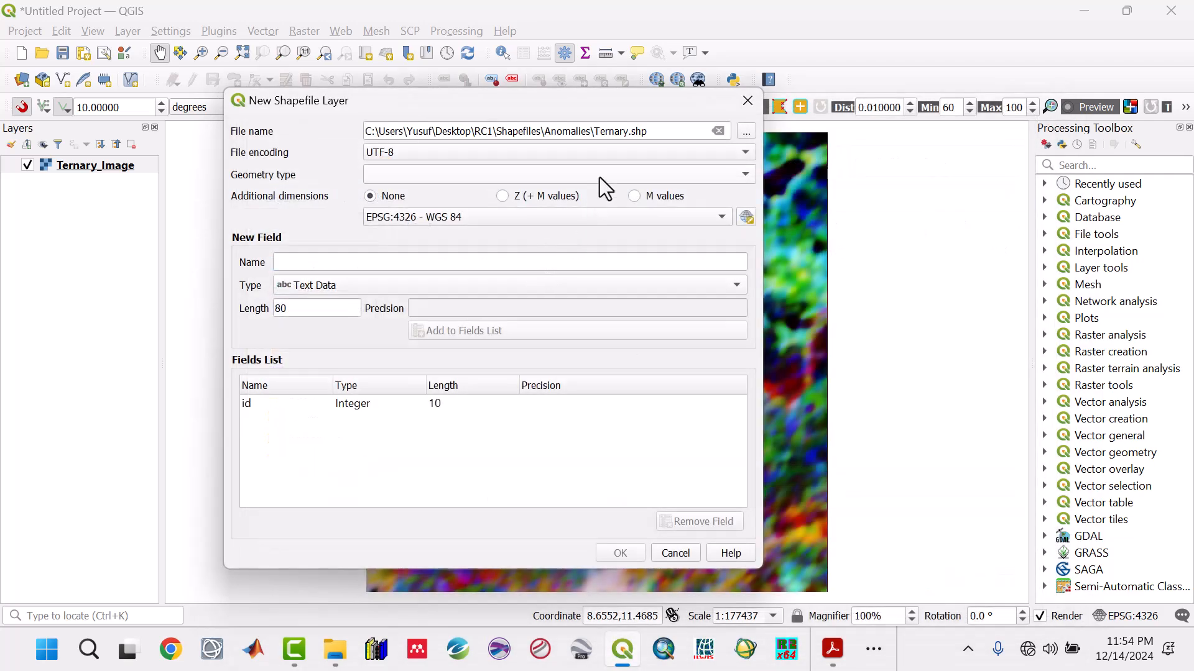
{"action": "left_click", "coordinate": [599, 177]}
{"action": "left_click", "coordinate": [442, 238]}
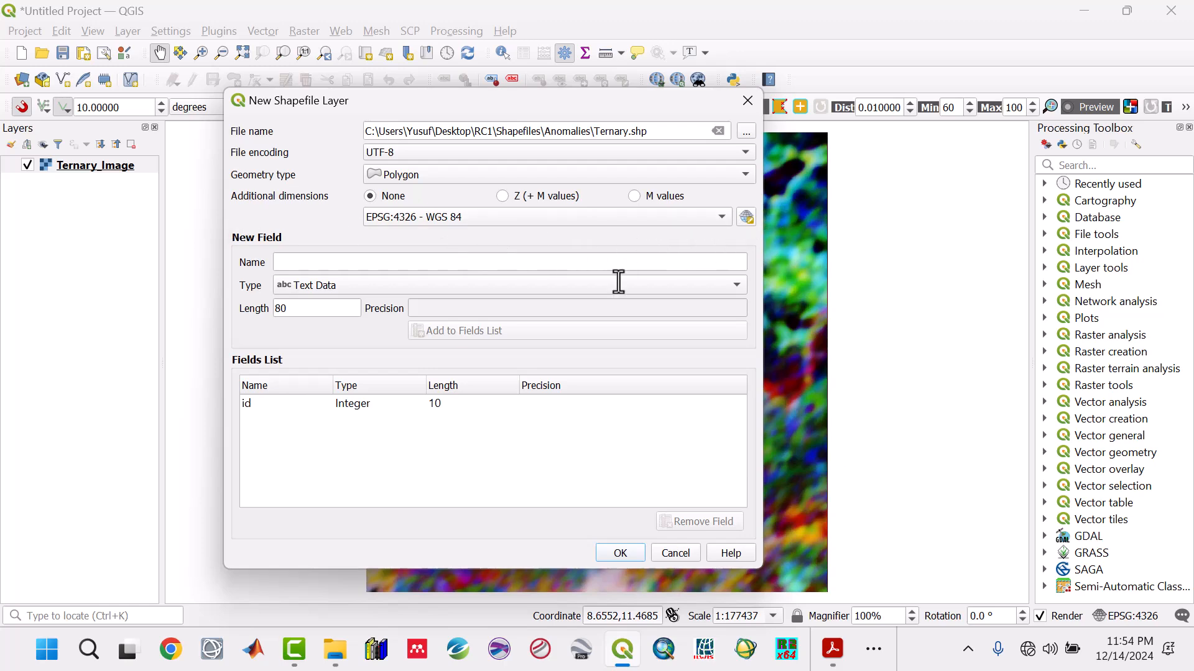
{"action": "left_click", "coordinate": [620, 553]}
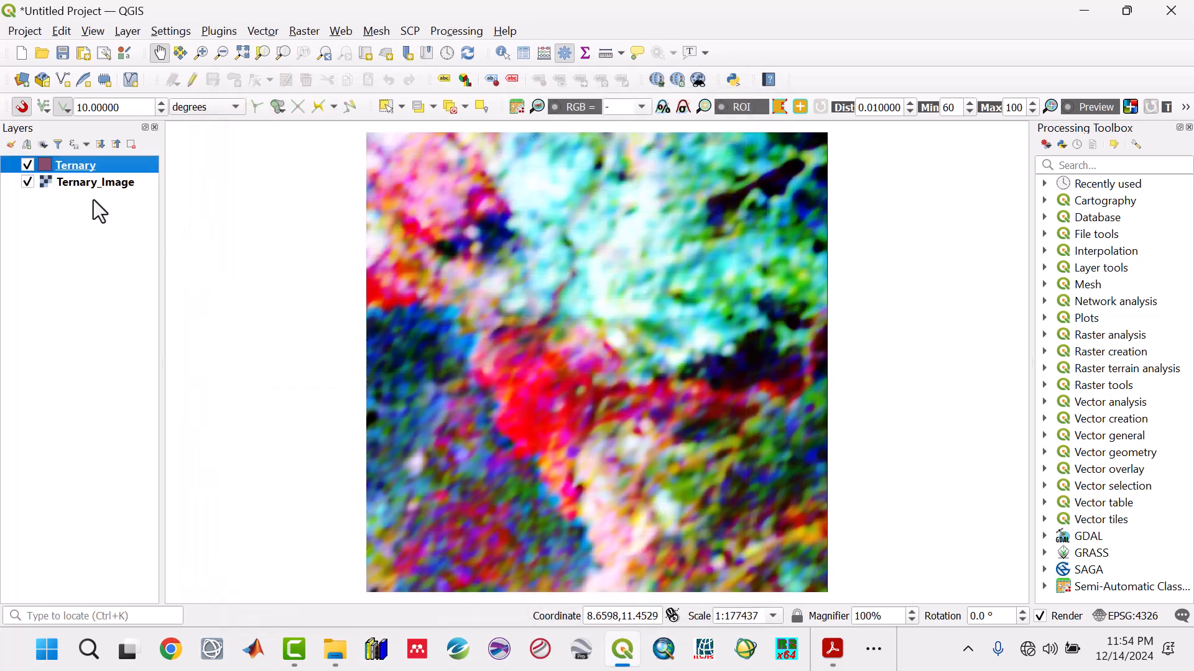
- Style the Ternary layer's simple fill with No Brush as fill style and Dash Line as stroke style
{"action": "double_click", "coordinate": [82, 168]}
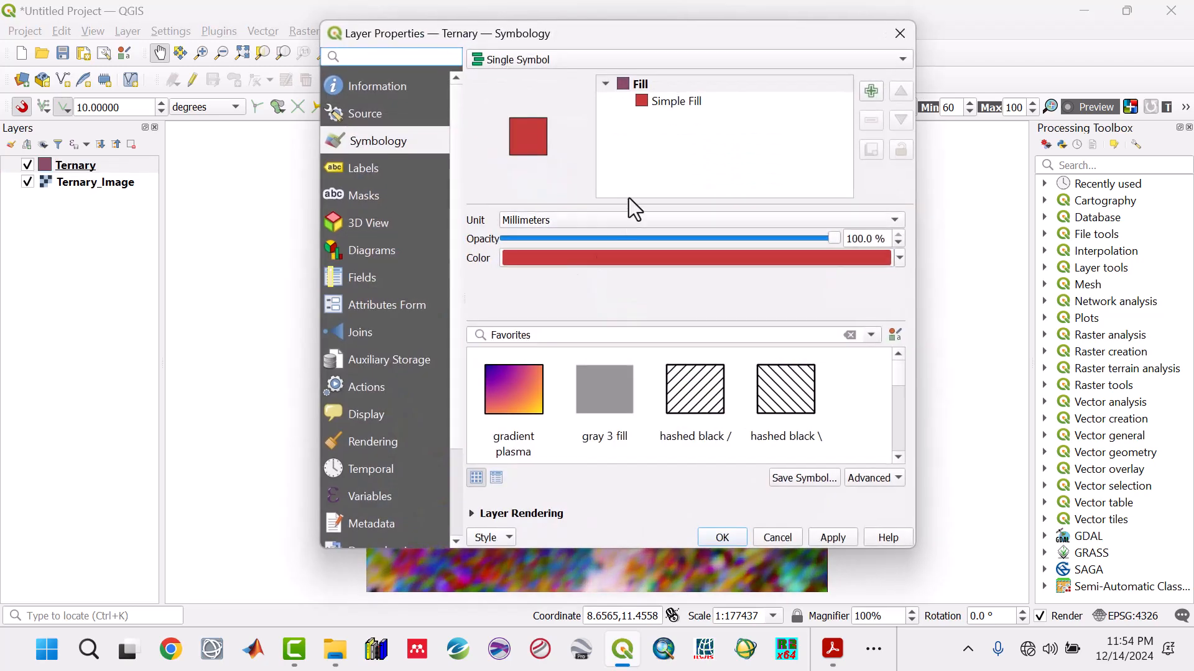
{"action": "left_click", "coordinate": [672, 106]}
{"action": "left_click", "coordinate": [706, 274]}
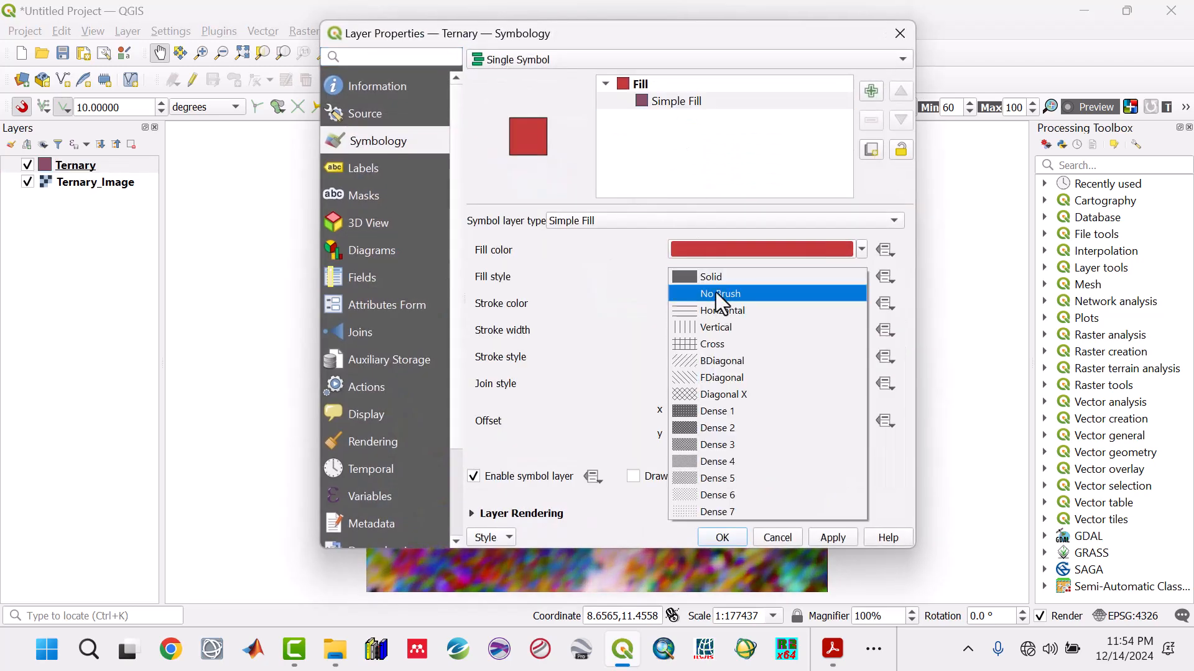
{"action": "left_click", "coordinate": [715, 292]}
{"action": "left_click", "coordinate": [690, 364]}
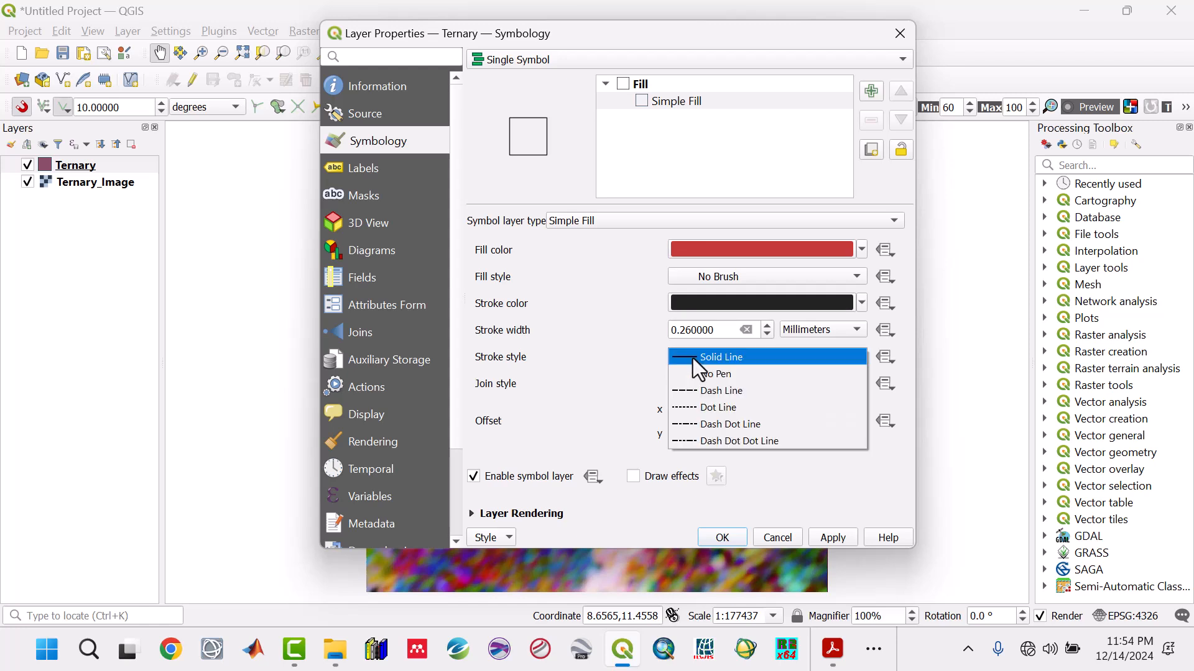
{"action": "left_click", "coordinate": [703, 390]}
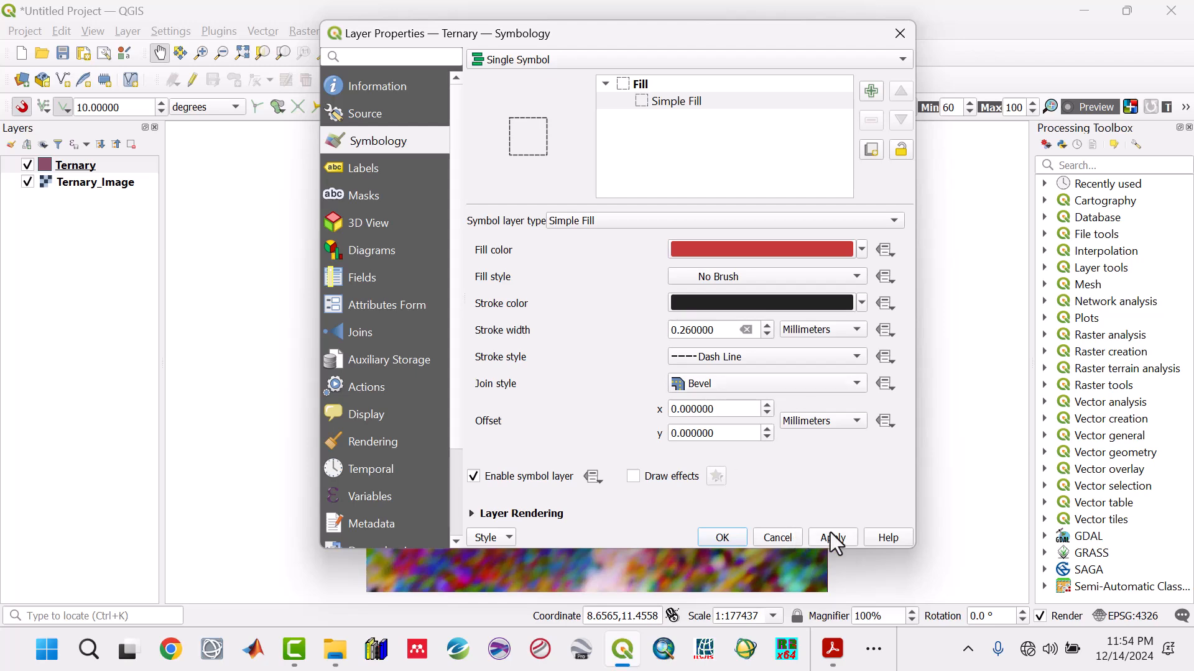
{"action": "left_click", "coordinate": [736, 536]}
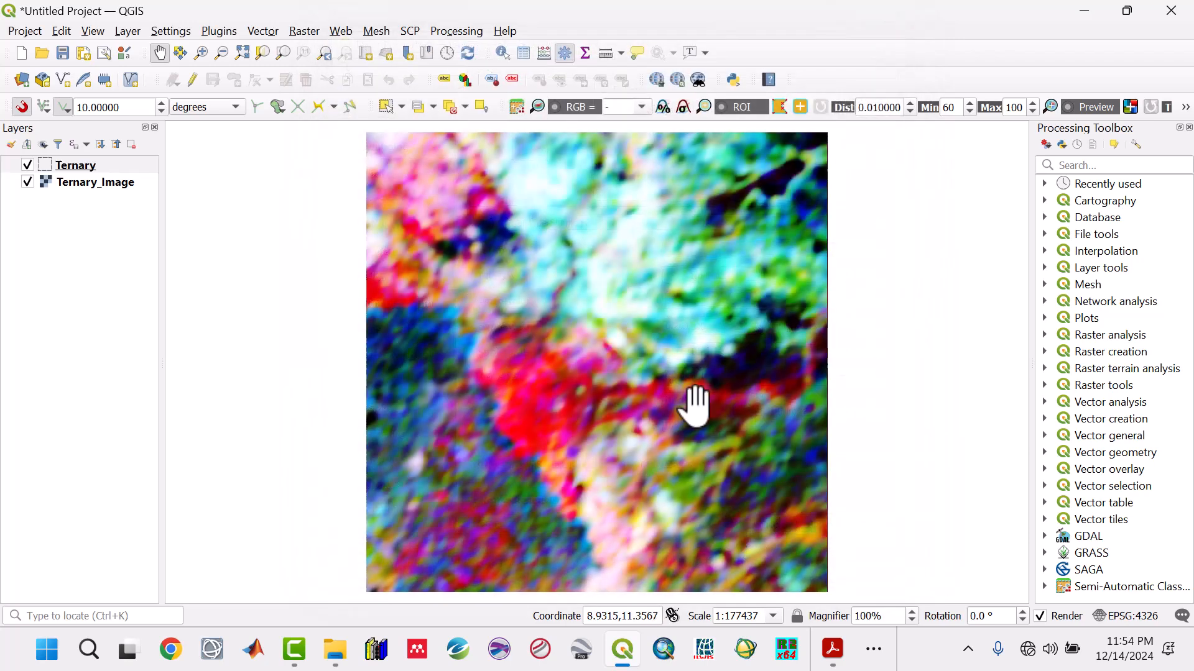
- Turn on editing for the Ternary layer and digitize the large central red anomaly with its eastward arm as a polygon, leaving the id empty
{"action": "left_click_drag", "start_coordinate": [692, 404], "coordinate": [651, 390]}
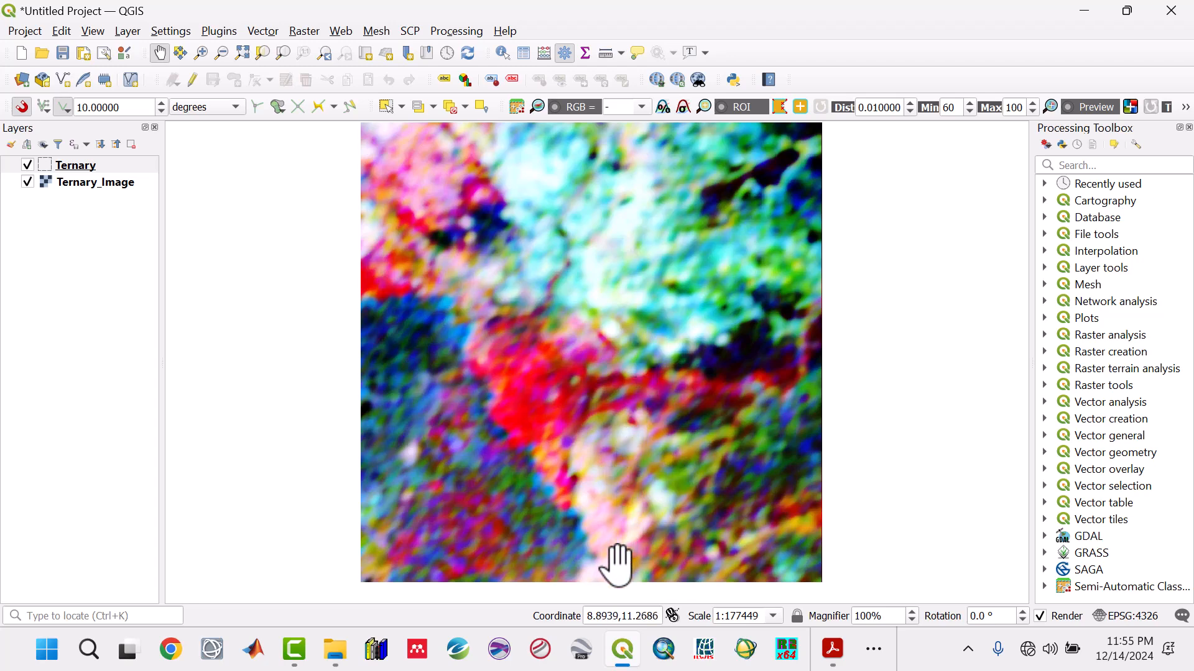
{"action": "left_click", "coordinate": [871, 664]}
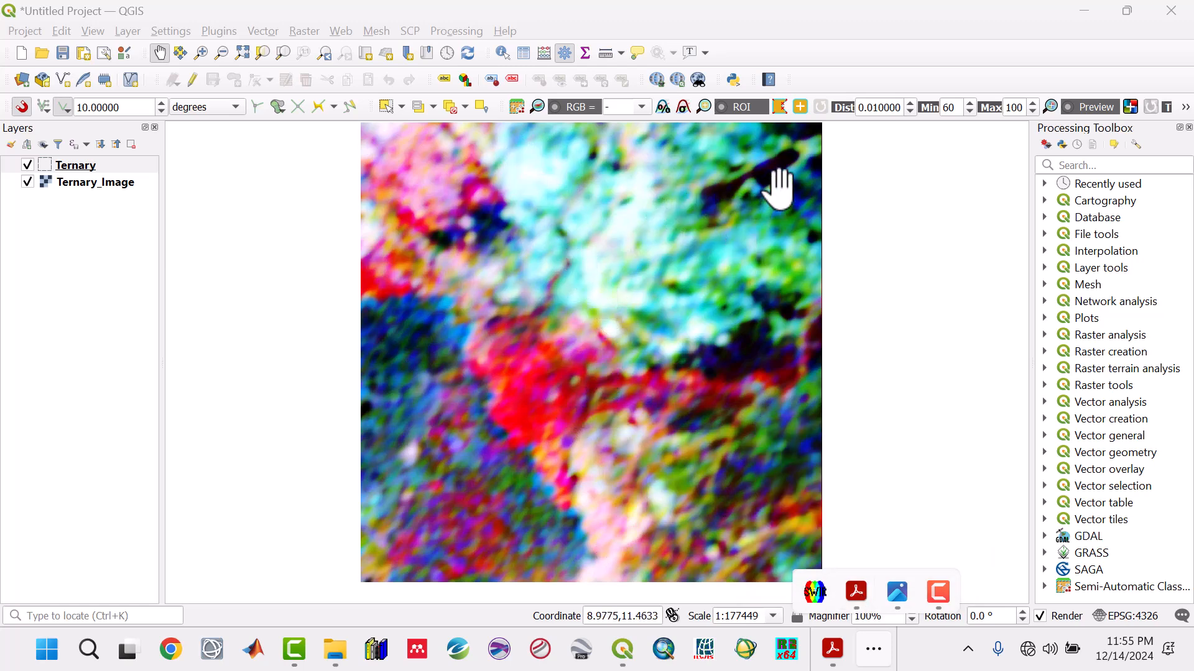
{"action": "left_click", "coordinate": [88, 166]}
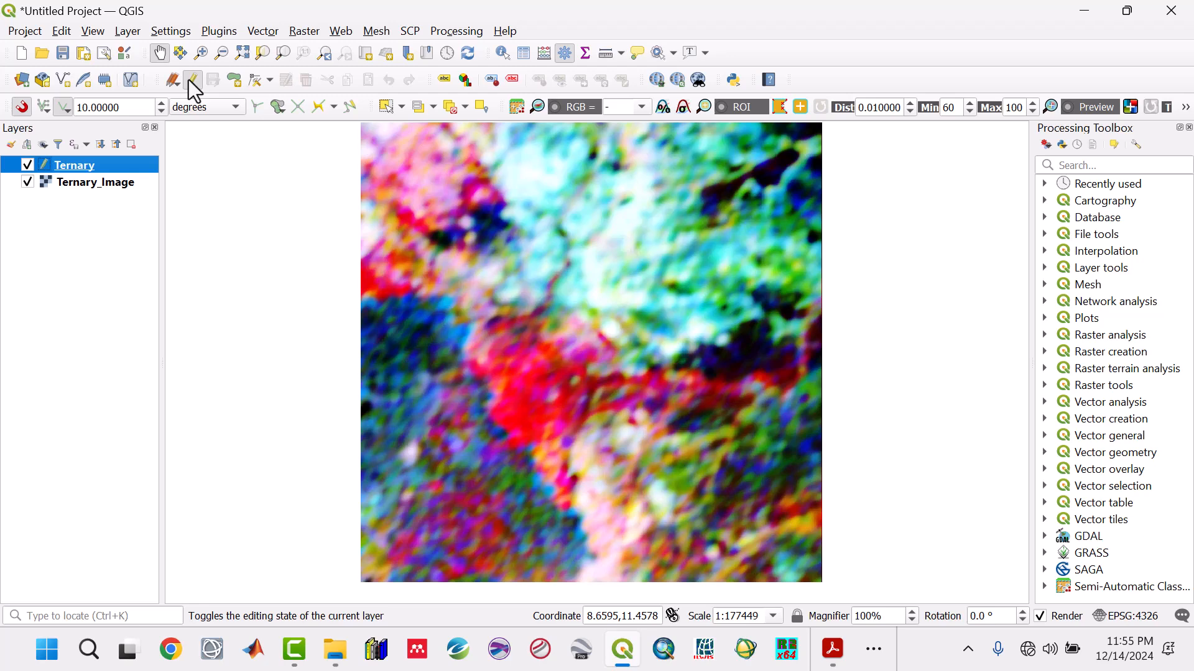
{"action": "left_click", "coordinate": [235, 80]}
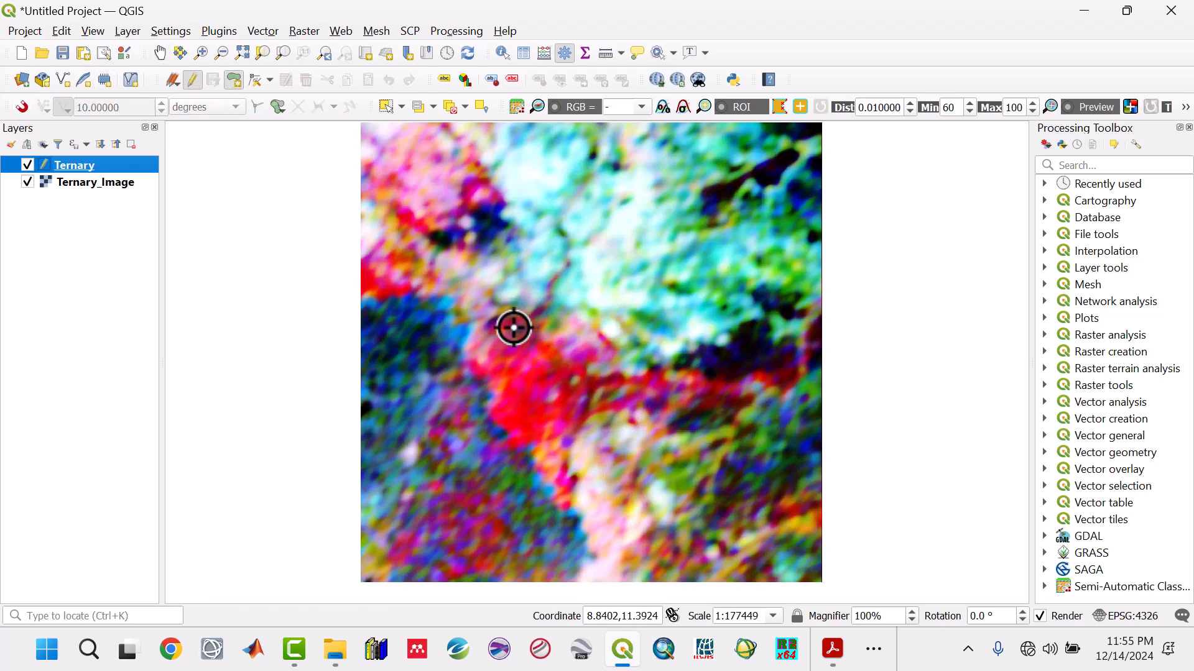
{"action": "left_click", "coordinate": [562, 358]}
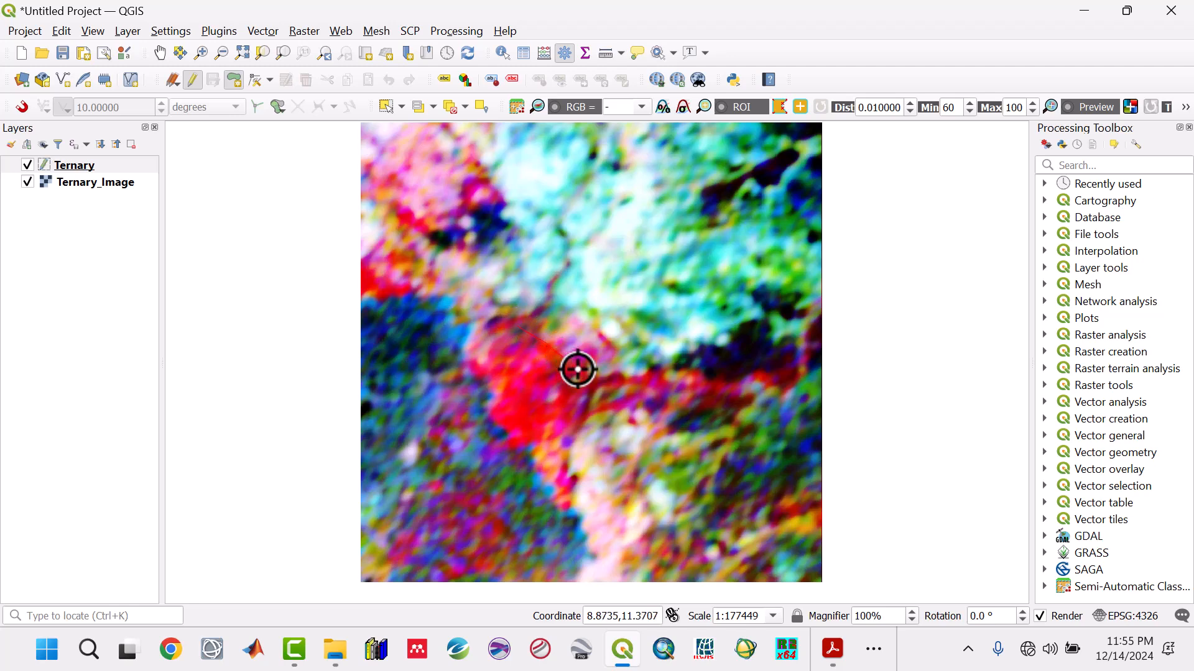
{"action": "left_click", "coordinate": [578, 371]}
{"action": "left_click", "coordinate": [624, 377]}
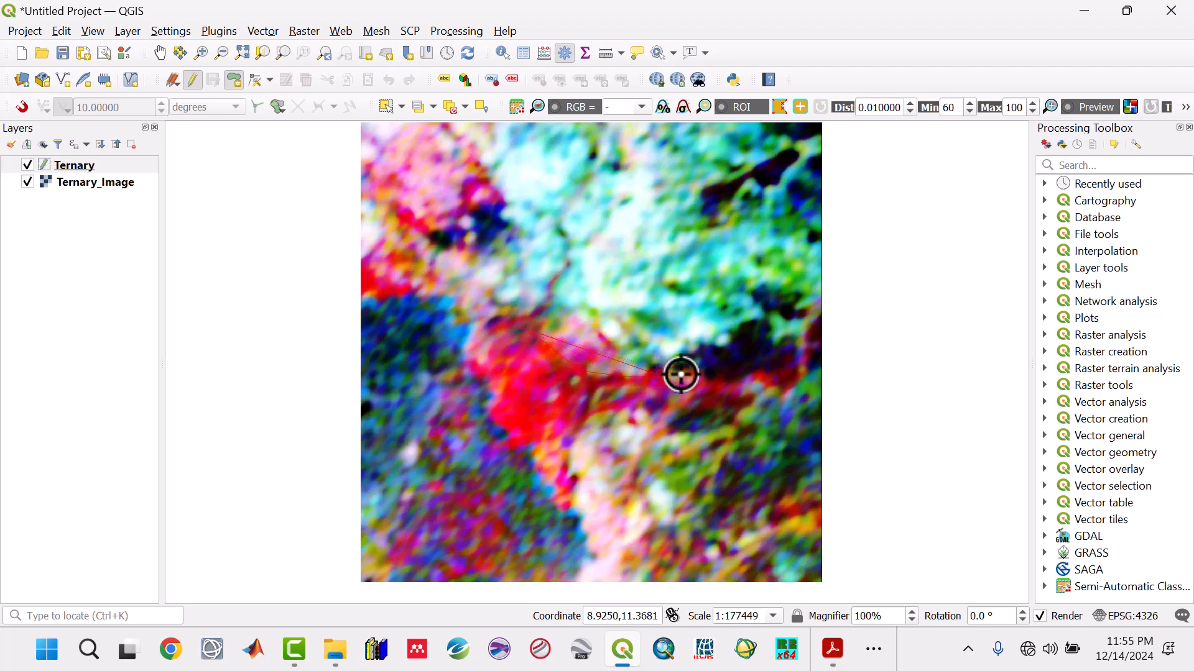
{"action": "left_click", "coordinate": [712, 377]}
{"action": "left_click", "coordinate": [741, 391]}
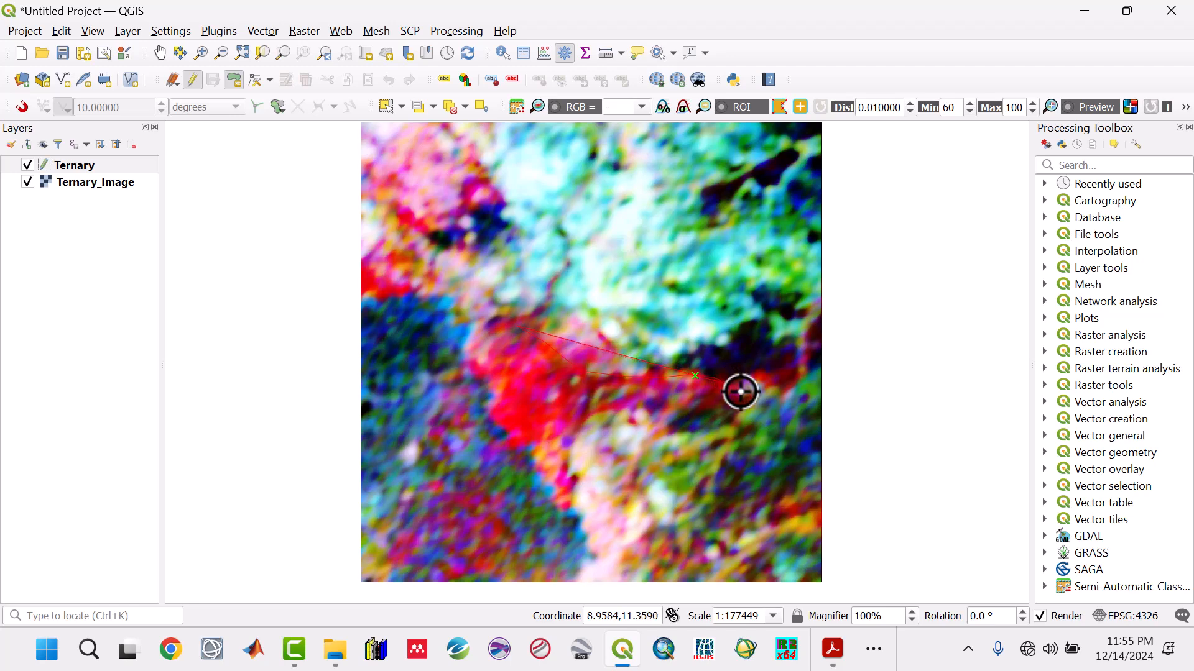
{"action": "left_click", "coordinate": [744, 408]}
{"action": "left_click", "coordinate": [708, 410]}
{"action": "left_click", "coordinate": [695, 403]}
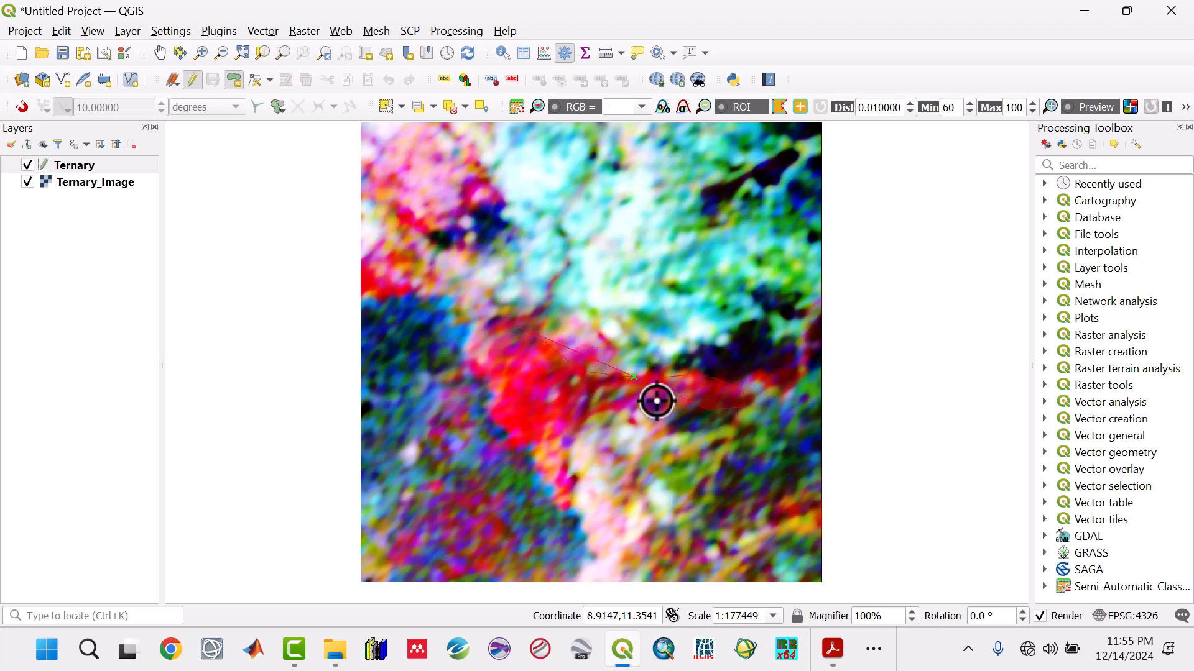
{"action": "left_click", "coordinate": [656, 402]}
{"action": "left_click", "coordinate": [625, 403]}
{"action": "left_click", "coordinate": [590, 413]}
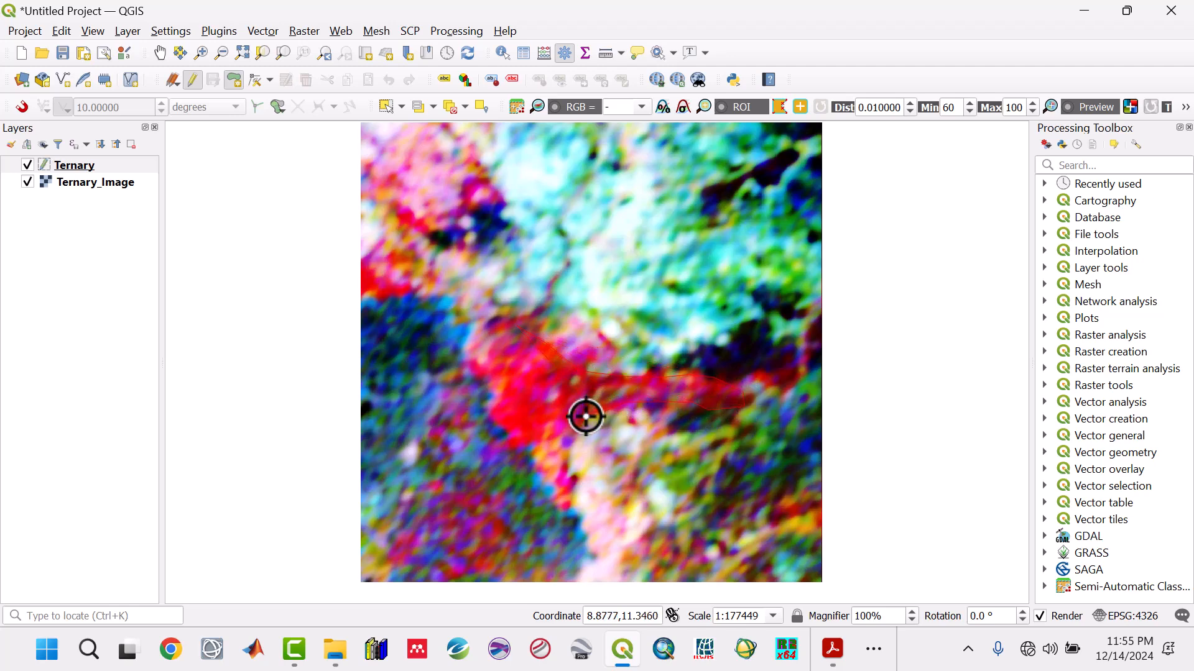
{"action": "left_click", "coordinate": [559, 442]}
{"action": "left_click", "coordinate": [543, 445]}
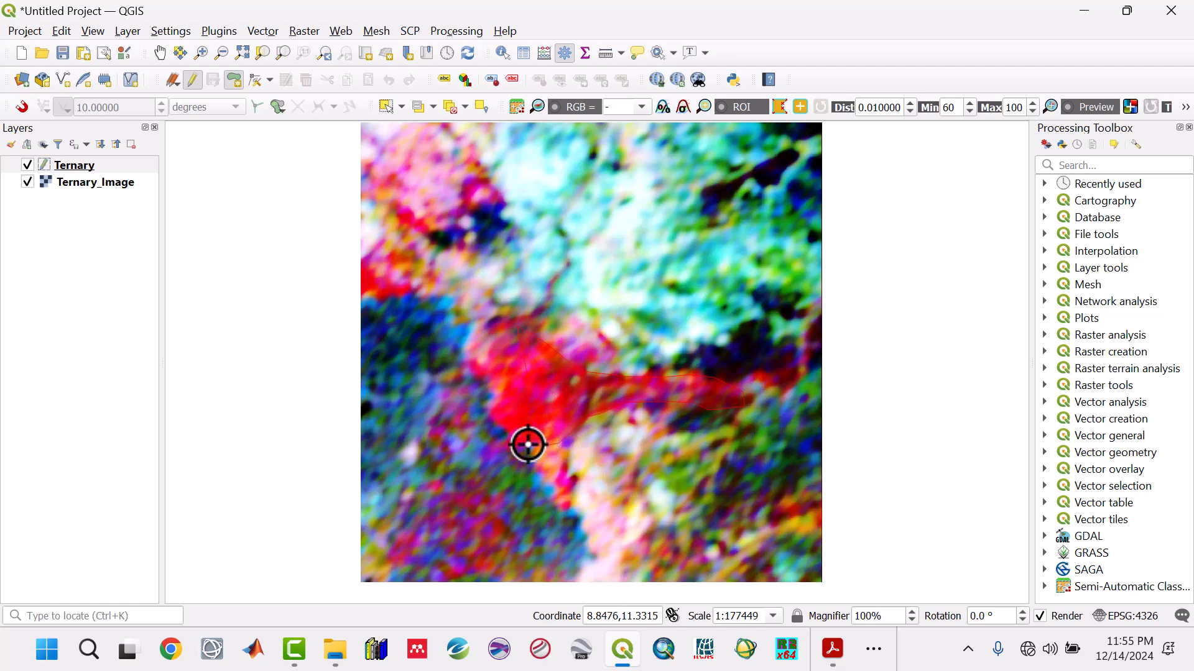
{"action": "left_click", "coordinate": [526, 444]}
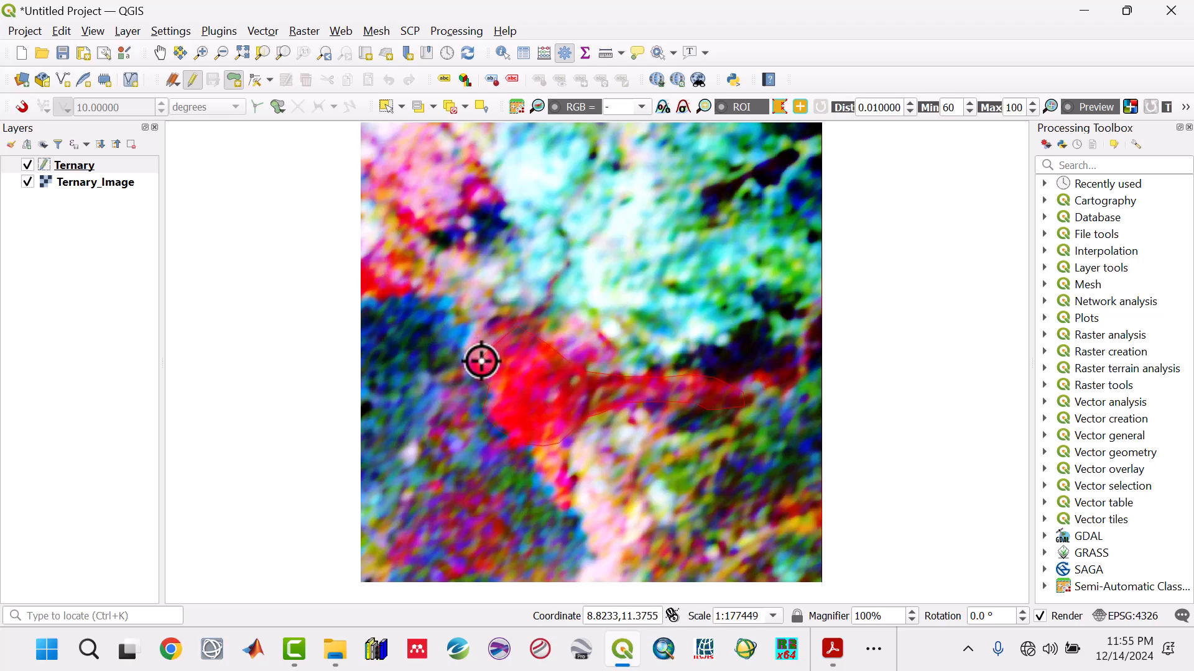
{"action": "right_click", "coordinate": [494, 340]}
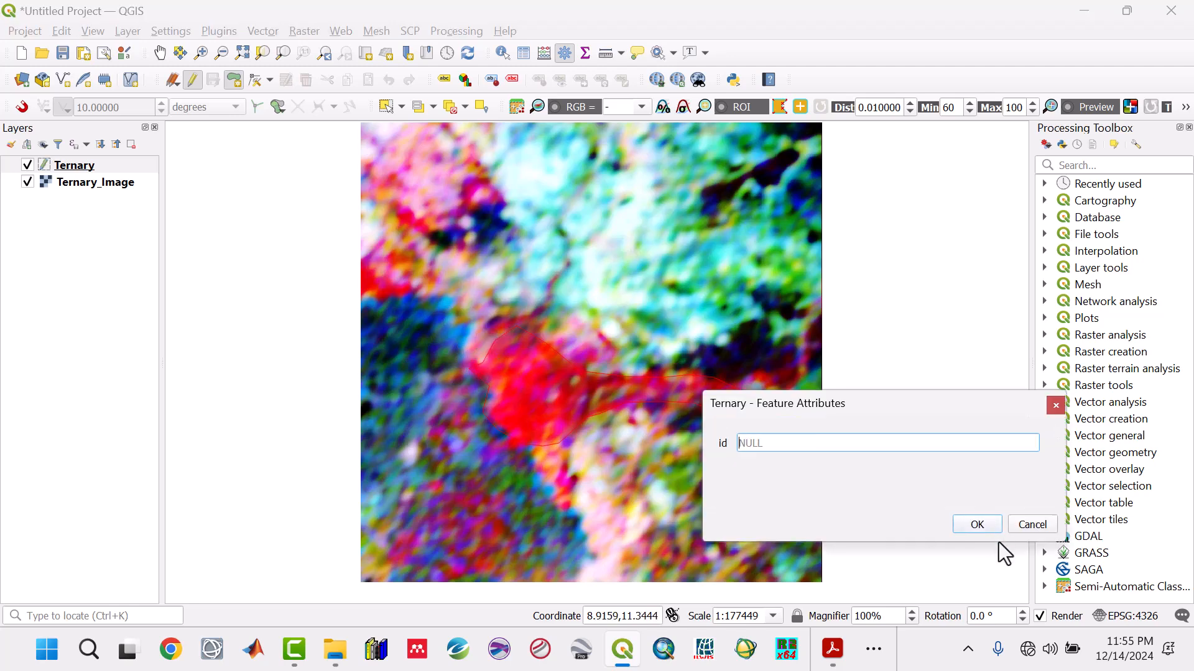
{"action": "left_click", "coordinate": [989, 526]}
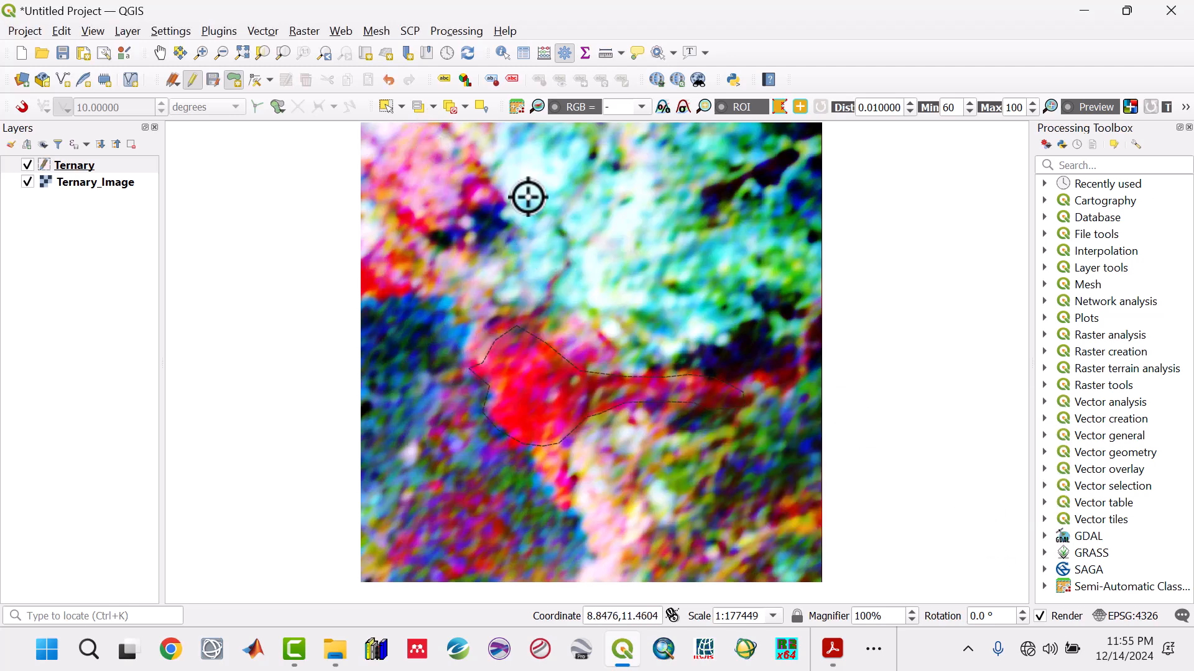
- Digitize the red anomaly on the image's western edge and the small red one in the northwest as polygons with empty ids
{"action": "left_click", "coordinate": [372, 256]}
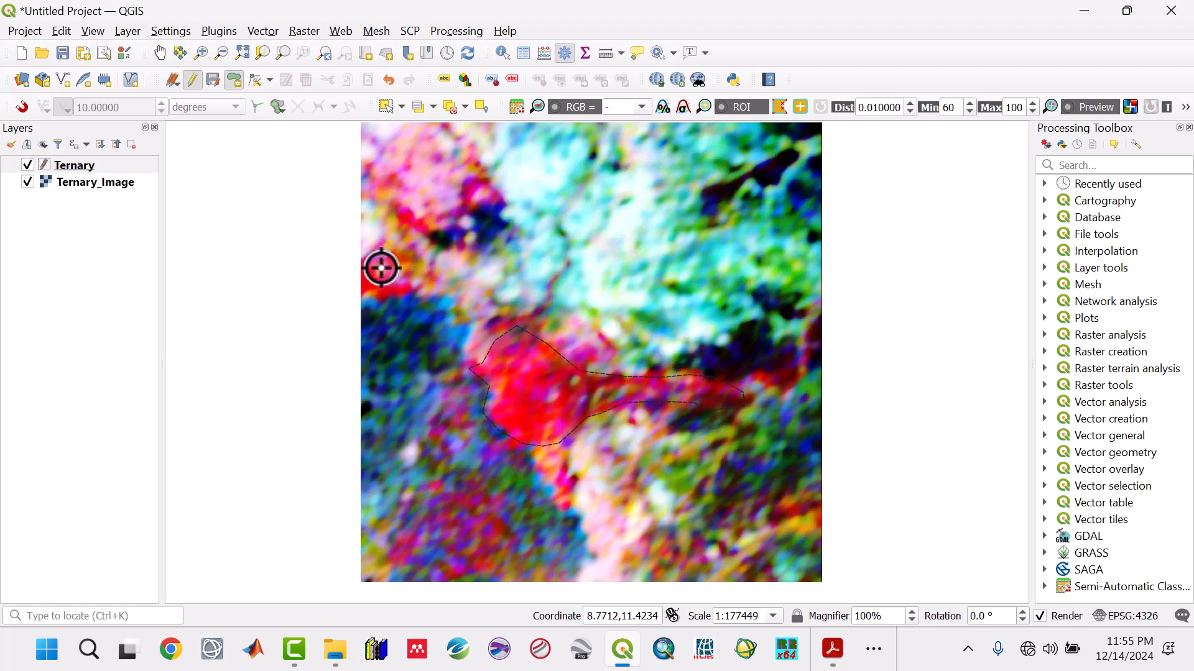
{"action": "left_click", "coordinate": [391, 272]}
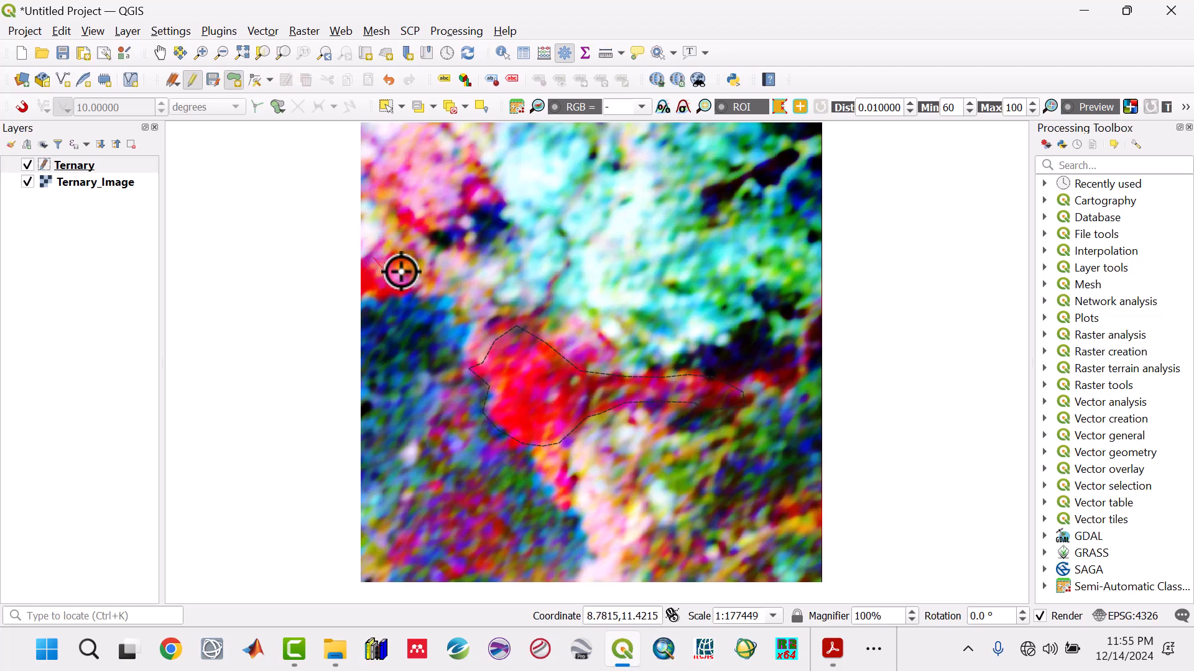
{"action": "left_click", "coordinate": [362, 294]}
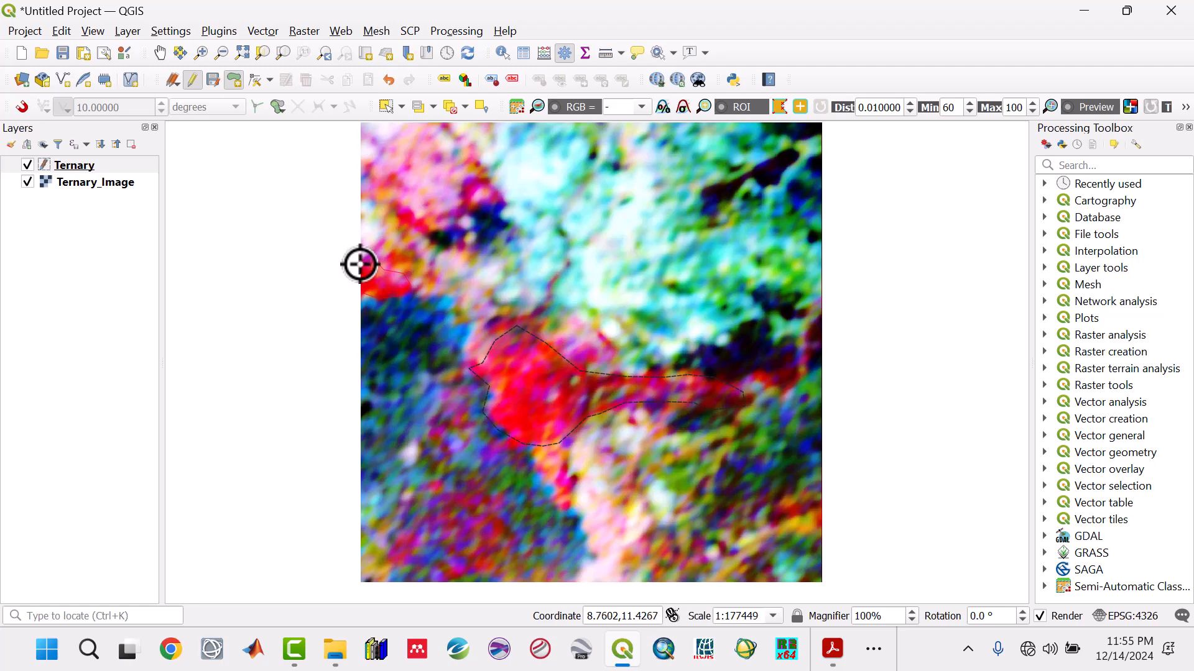
{"action": "right_click", "coordinate": [360, 264]}
{"action": "left_click", "coordinate": [976, 553]}
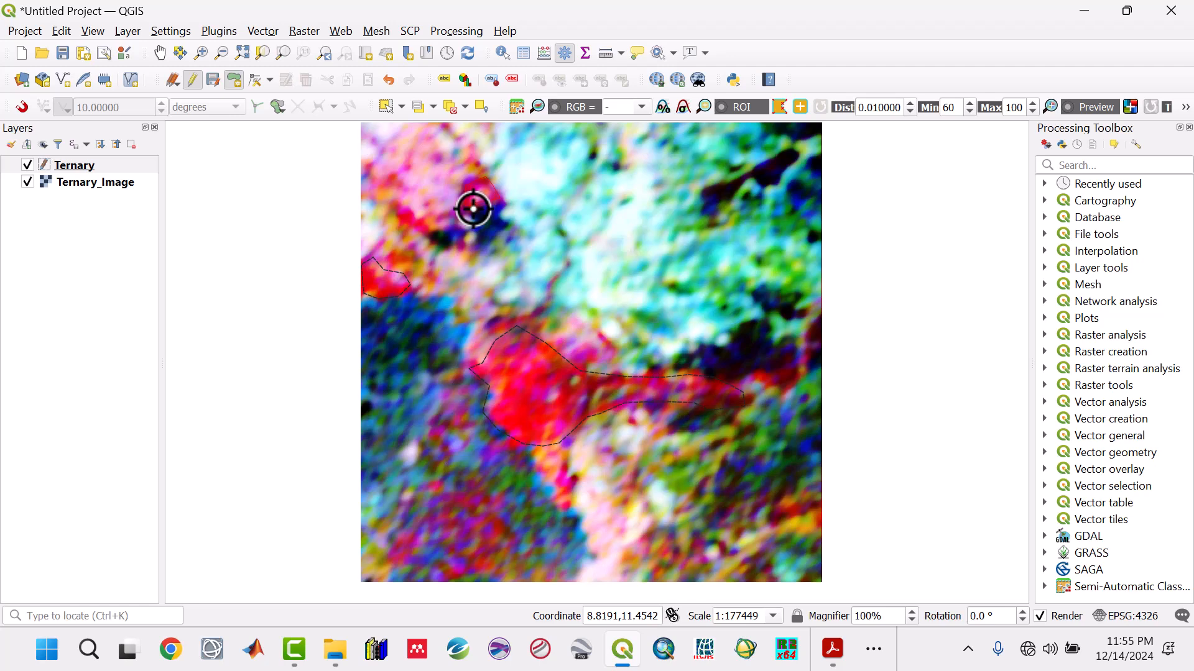
{"action": "right_click", "coordinate": [717, 376]}
{"action": "left_click", "coordinate": [978, 581]}
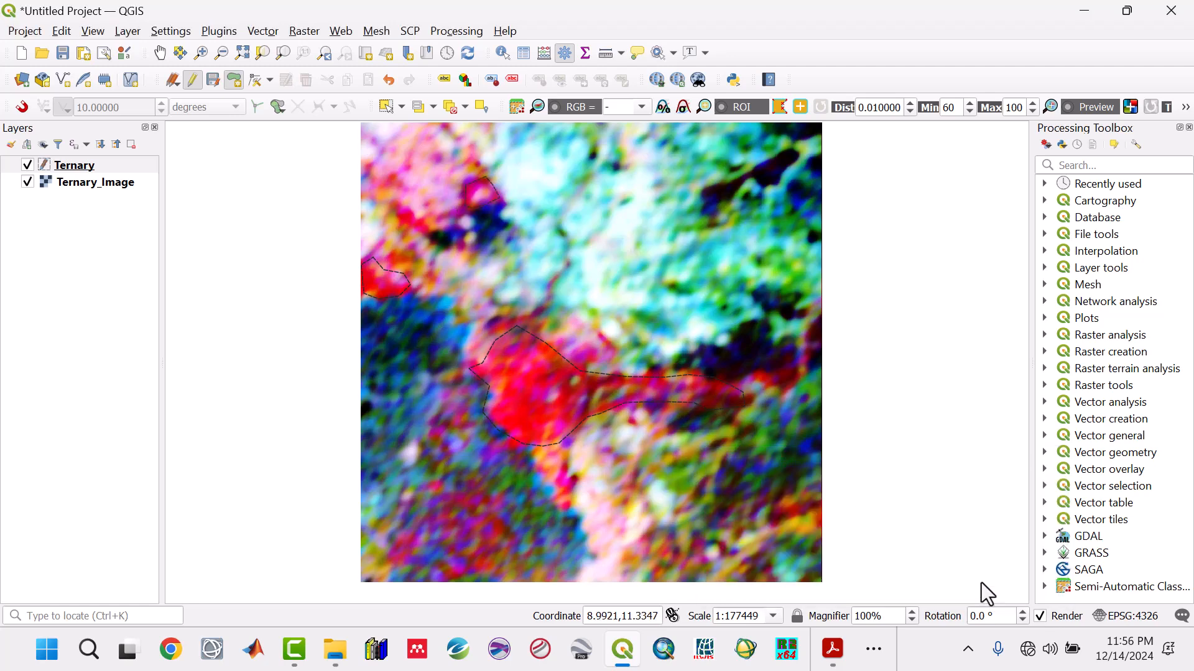
- Digitize the small red anomaly near the image's eastern edge and the magenta one in the southwest as polygons with empty ids
{"action": "left_click", "coordinate": [800, 368]}
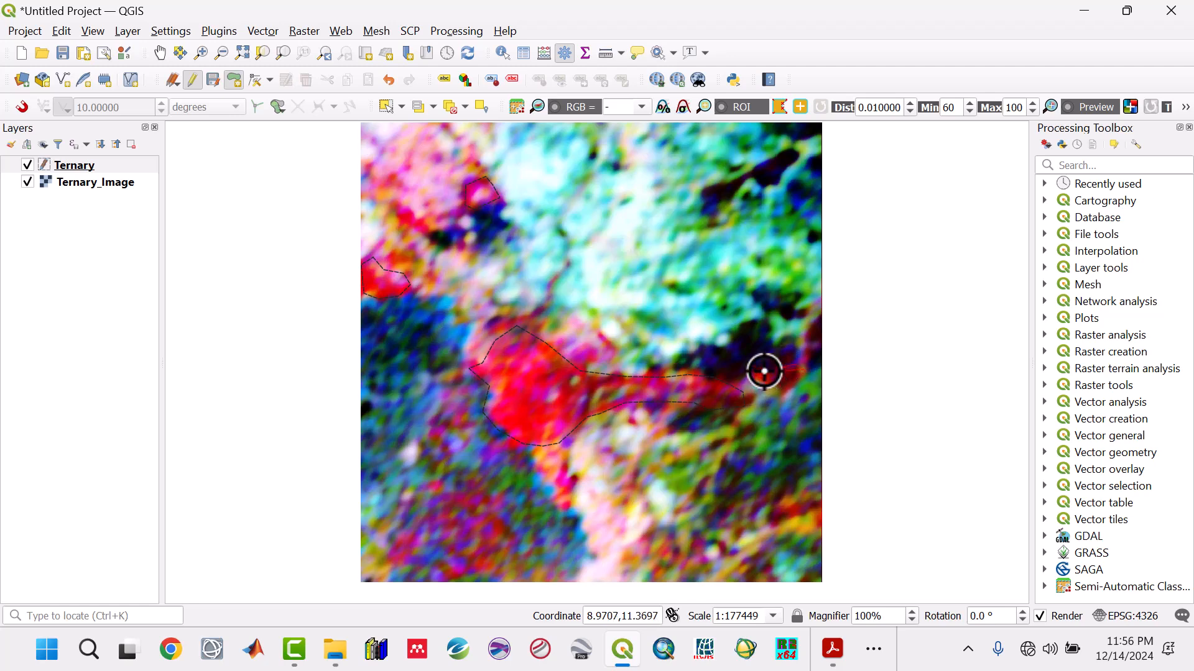
{"action": "left_click", "coordinate": [764, 381]}
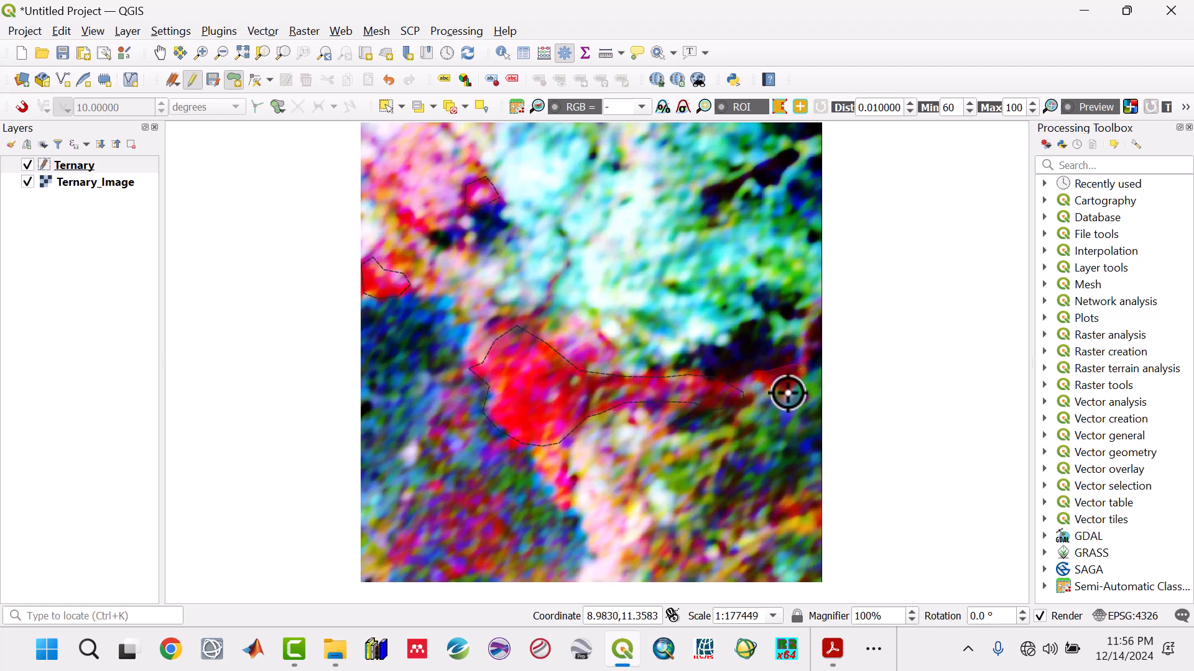
{"action": "right_click", "coordinate": [787, 395]}
{"action": "left_click", "coordinate": [979, 609]}
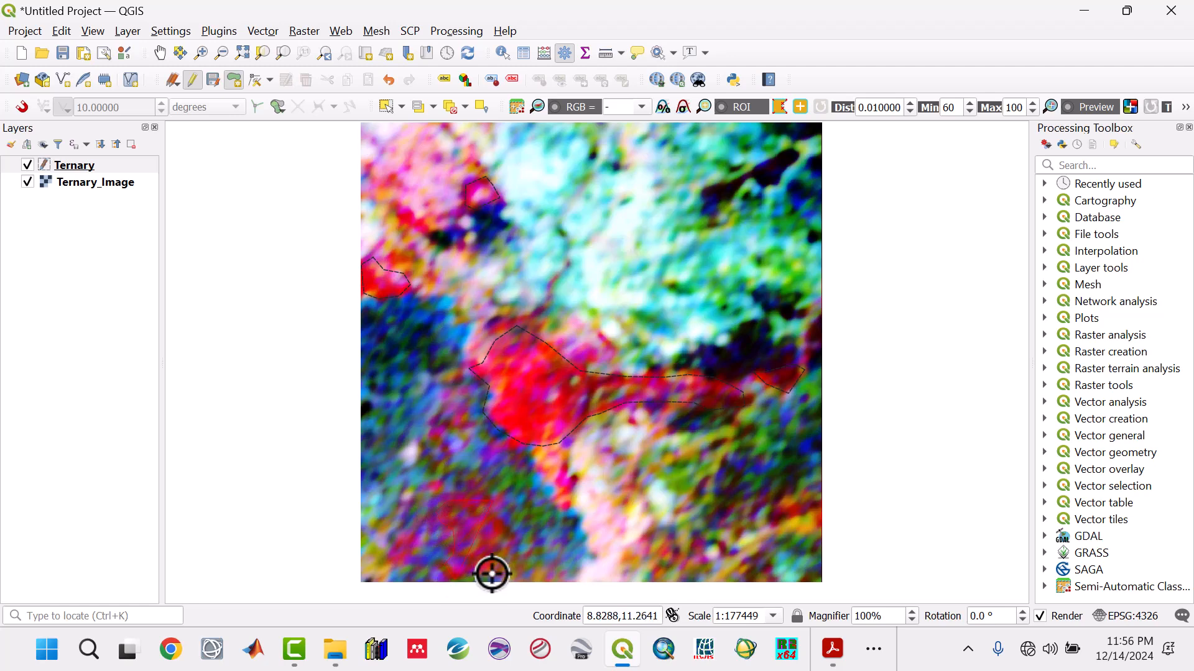
{"action": "right_click", "coordinate": [510, 534]}
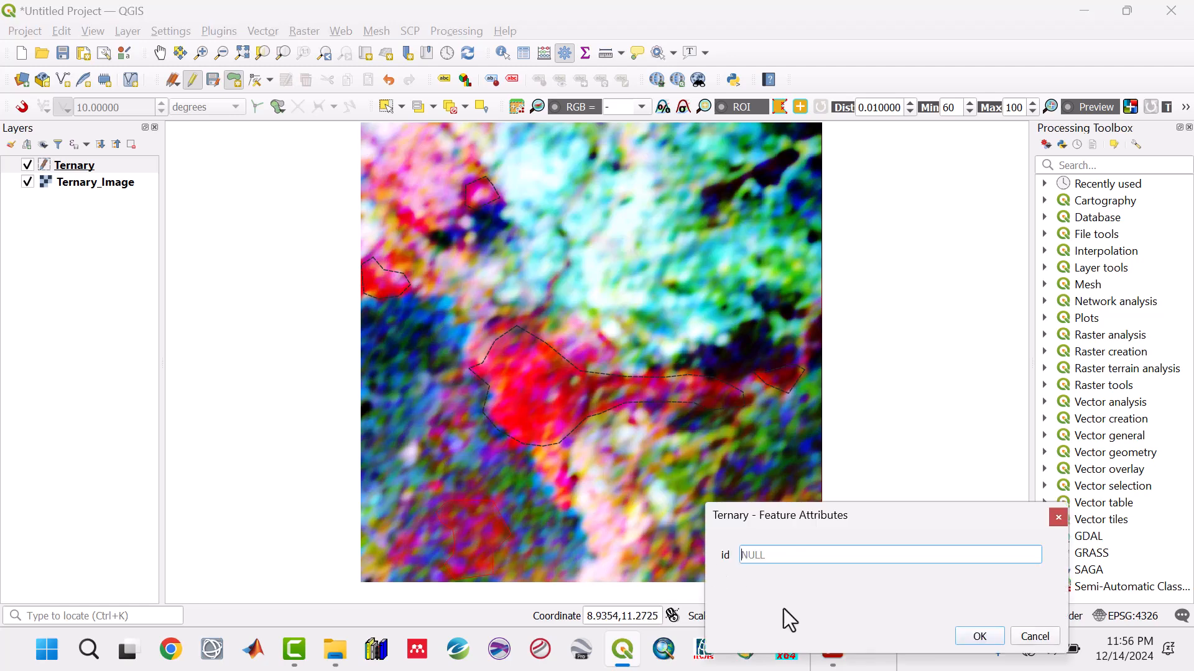
{"action": "left_click", "coordinate": [993, 636]}
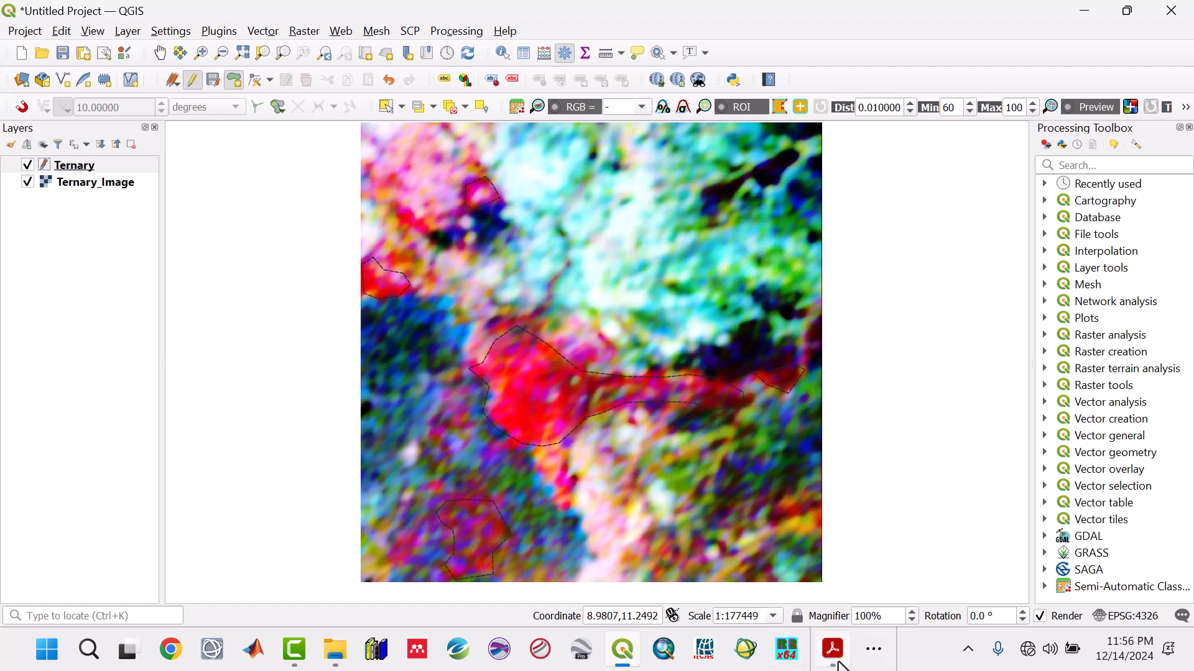
- Switch to the aero-radiometric paper in Acrobat, read what the white colouration means in the Ternary map section, and return to QGIS
{"action": "left_click", "coordinate": [877, 649]}
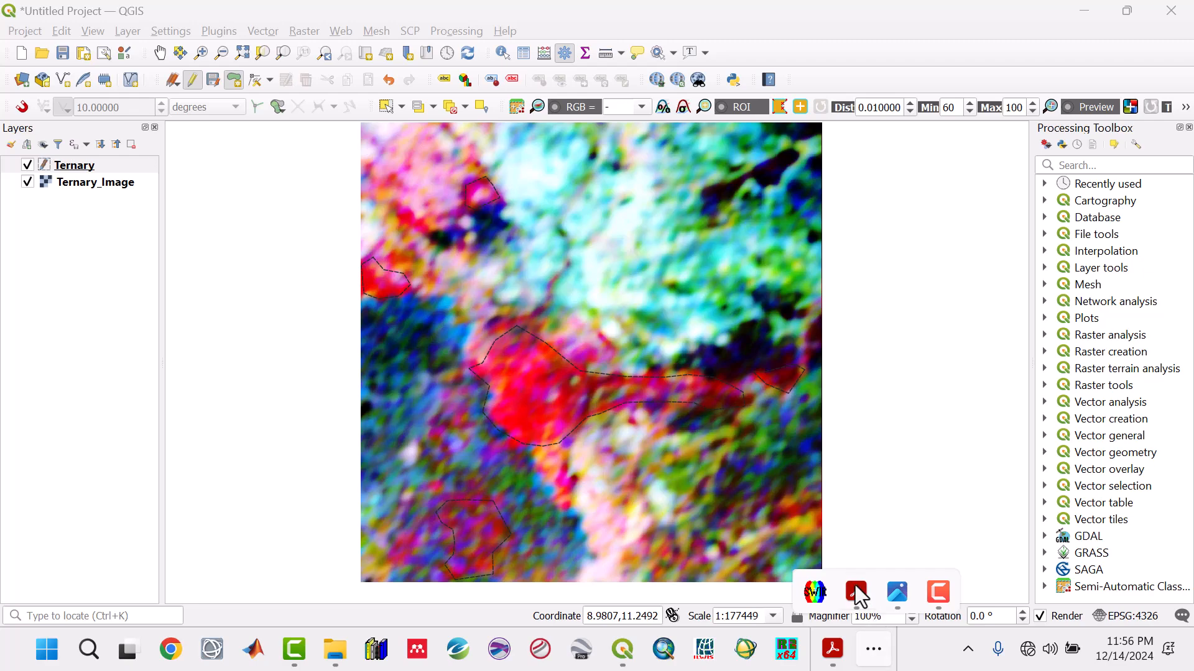
{"action": "left_click", "coordinate": [858, 594]}
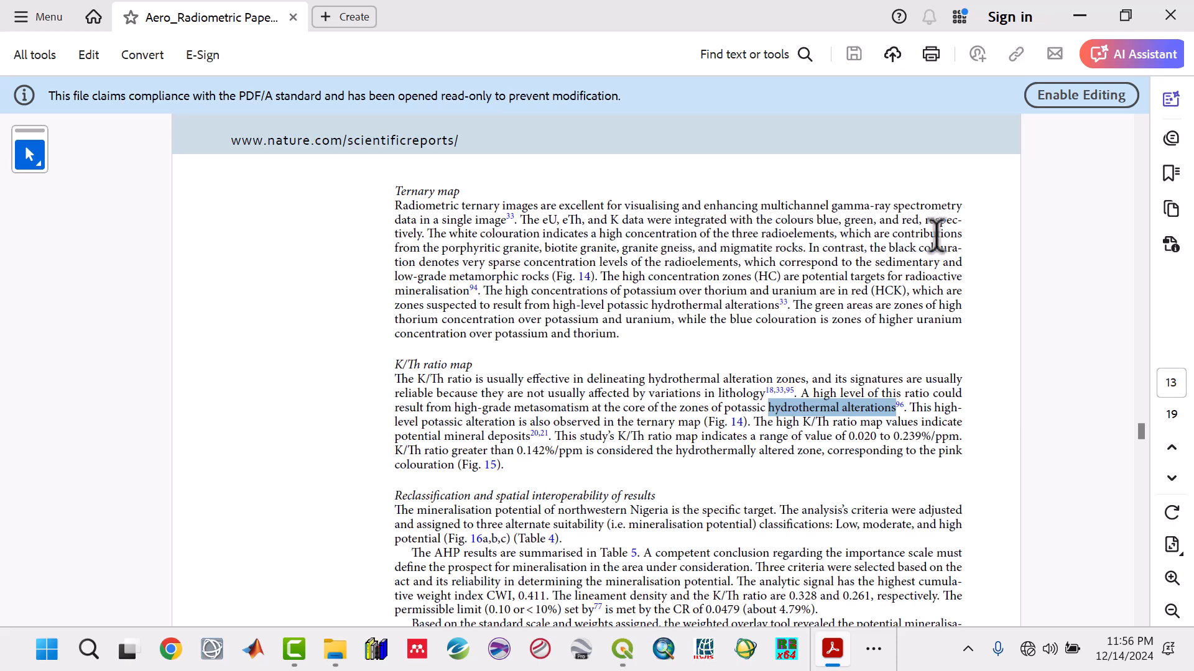
{"action": "left_click_drag", "start_coordinate": [443, 244], "coordinate": [558, 242]}
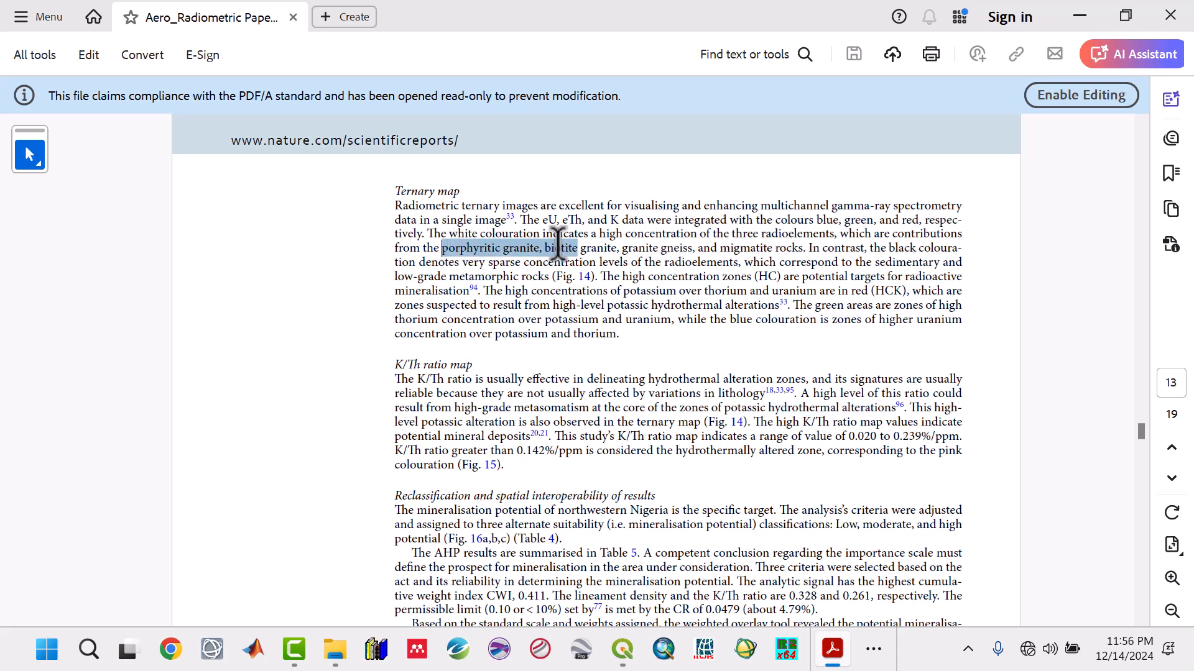
{"action": "left_click", "coordinate": [595, 249]}
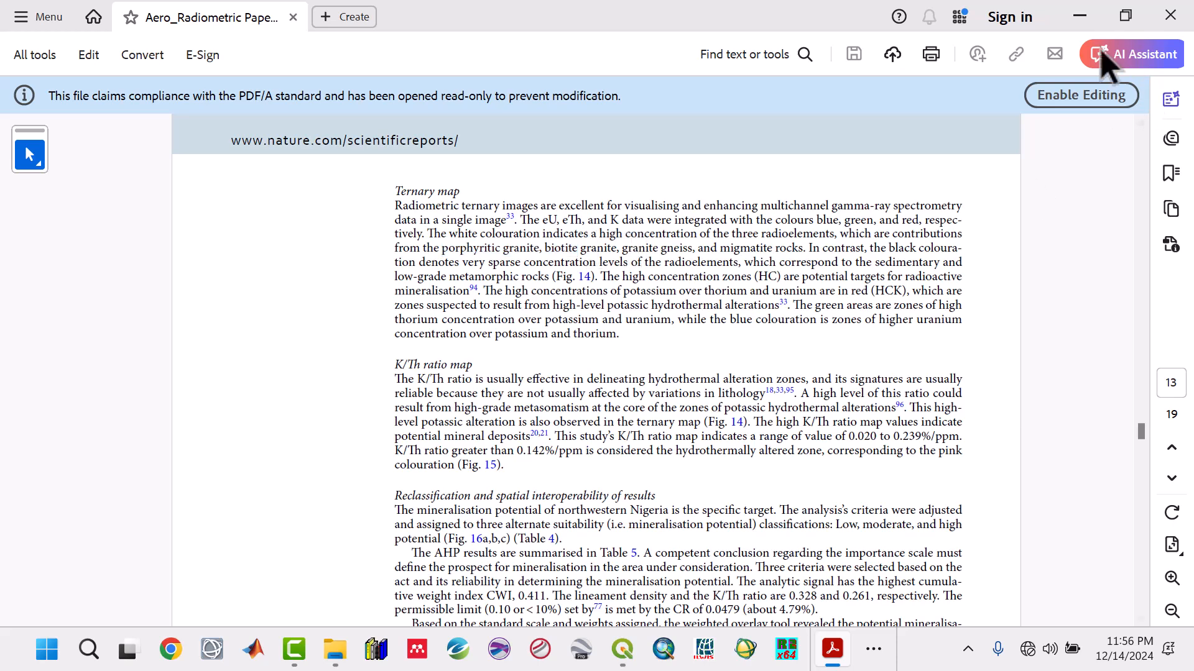
{"action": "left_click", "coordinate": [1080, 15]}
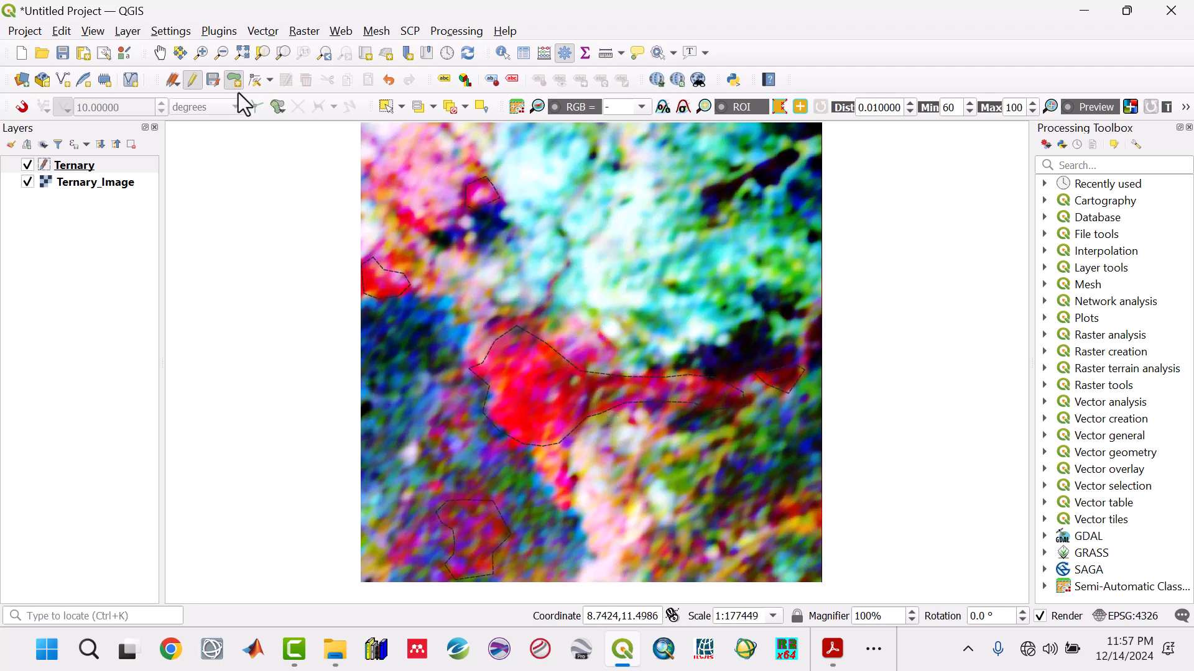
- Digitize the elongated pinkish-white anomaly south of the central red polygon, down to the image's southern edge, leaving its id empty
{"action": "left_click", "coordinate": [585, 440]}
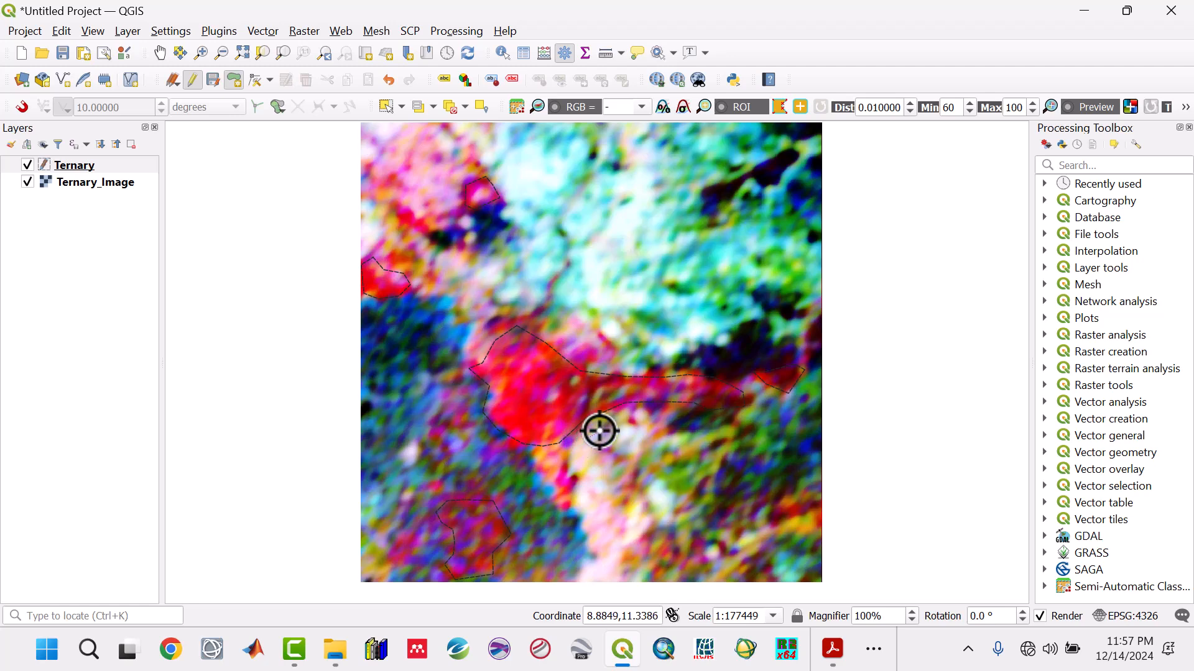
{"action": "left_click", "coordinate": [604, 430]}
{"action": "left_click", "coordinate": [631, 429]}
{"action": "left_click", "coordinate": [644, 438]}
{"action": "left_click", "coordinate": [641, 467]}
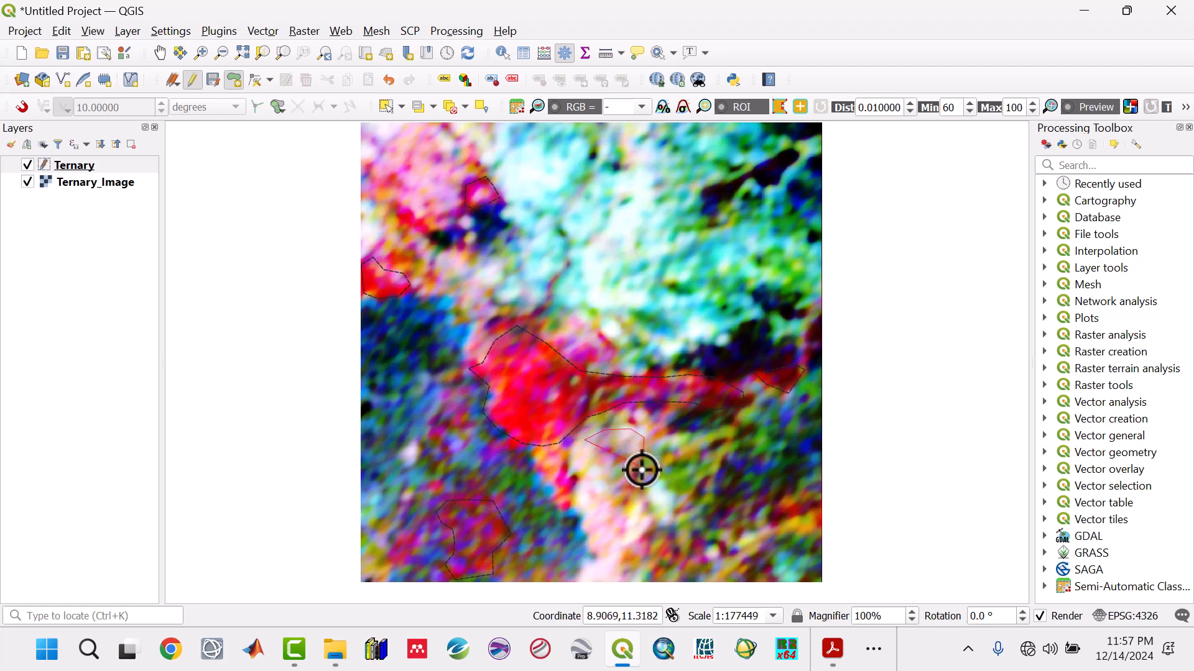
{"action": "left_click", "coordinate": [661, 507]}
{"action": "left_click", "coordinate": [652, 529]}
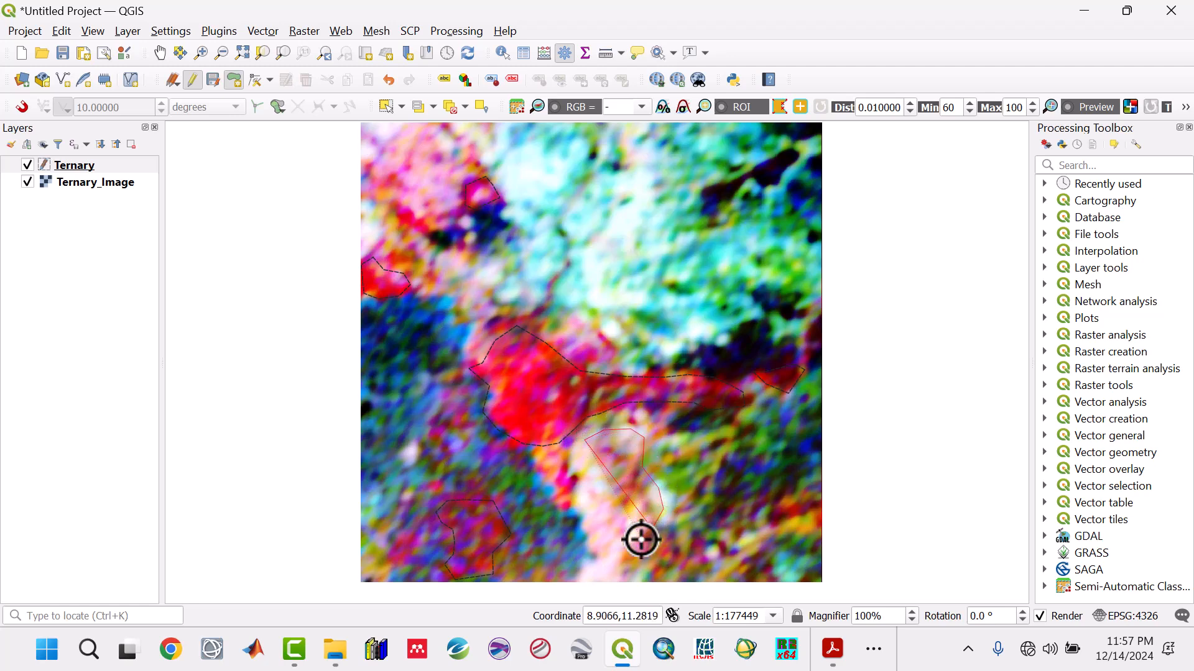
{"action": "left_click", "coordinate": [624, 558]}
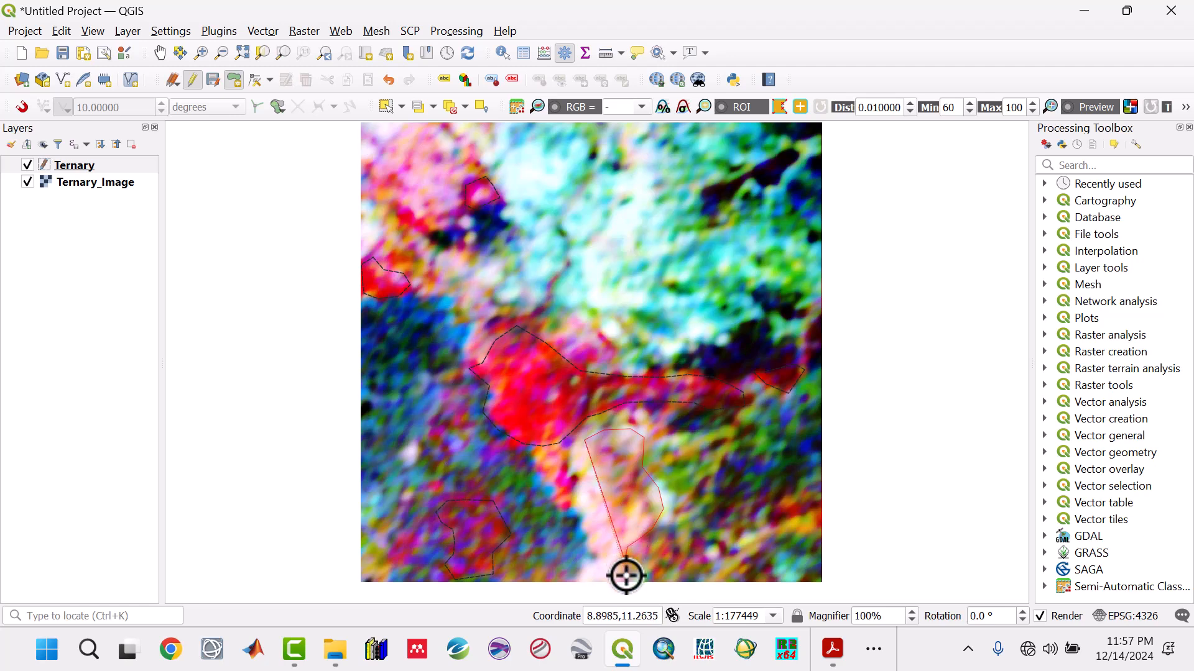
{"action": "left_click", "coordinate": [641, 576]}
{"action": "left_click", "coordinate": [578, 581]}
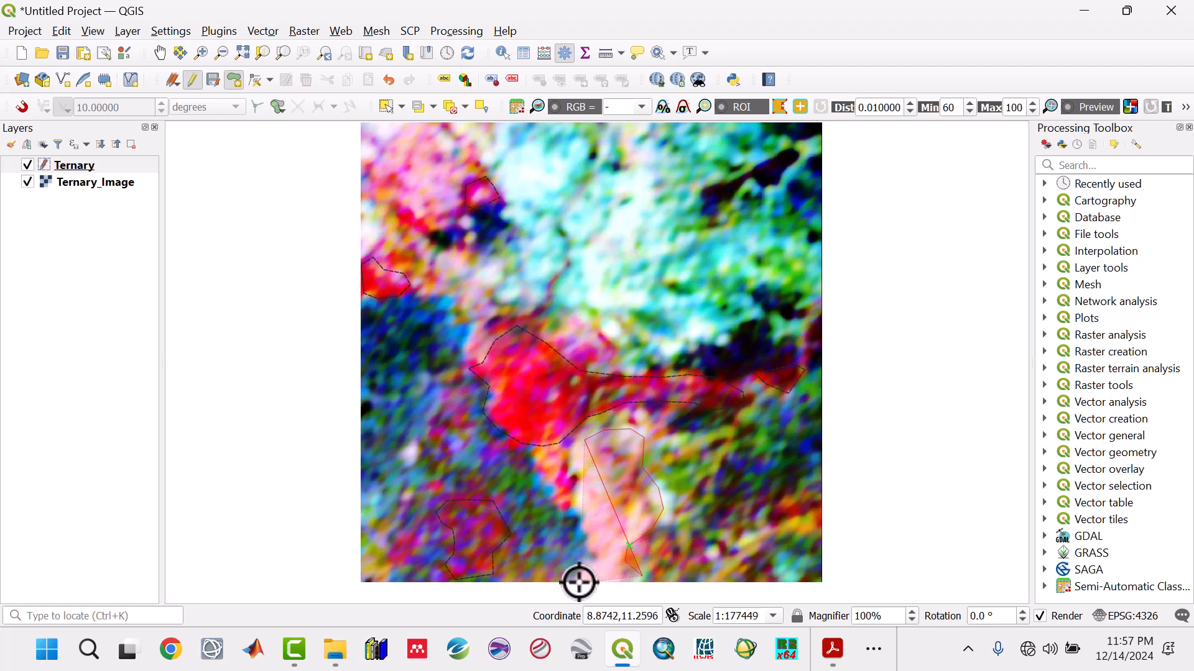
{"action": "left_click", "coordinate": [595, 556]}
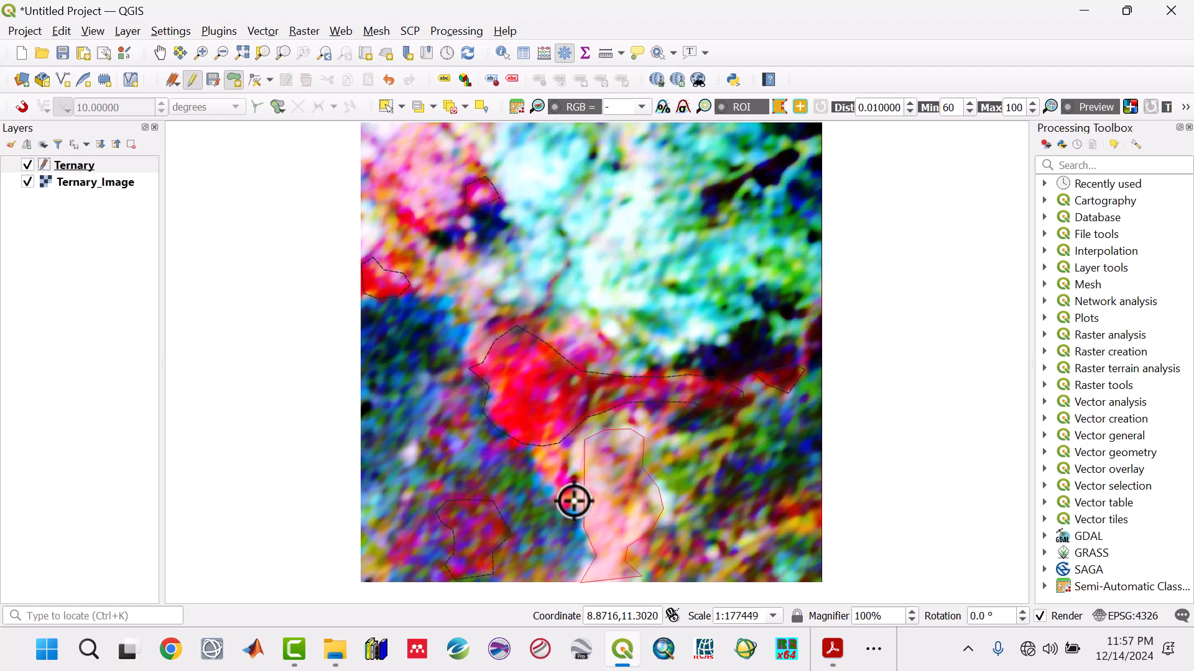
{"action": "left_click", "coordinate": [572, 467]}
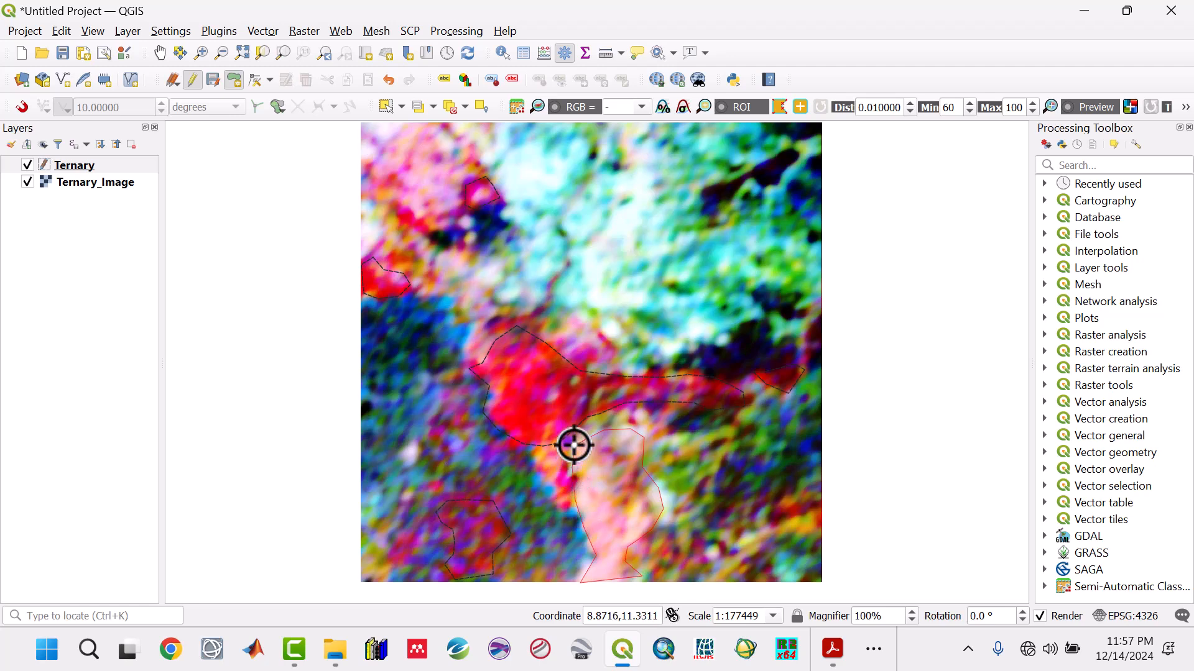
{"action": "right_click", "coordinate": [573, 445]}
{"action": "left_click_drag", "start_coordinate": [940, 545], "coordinate": [937, 378]}
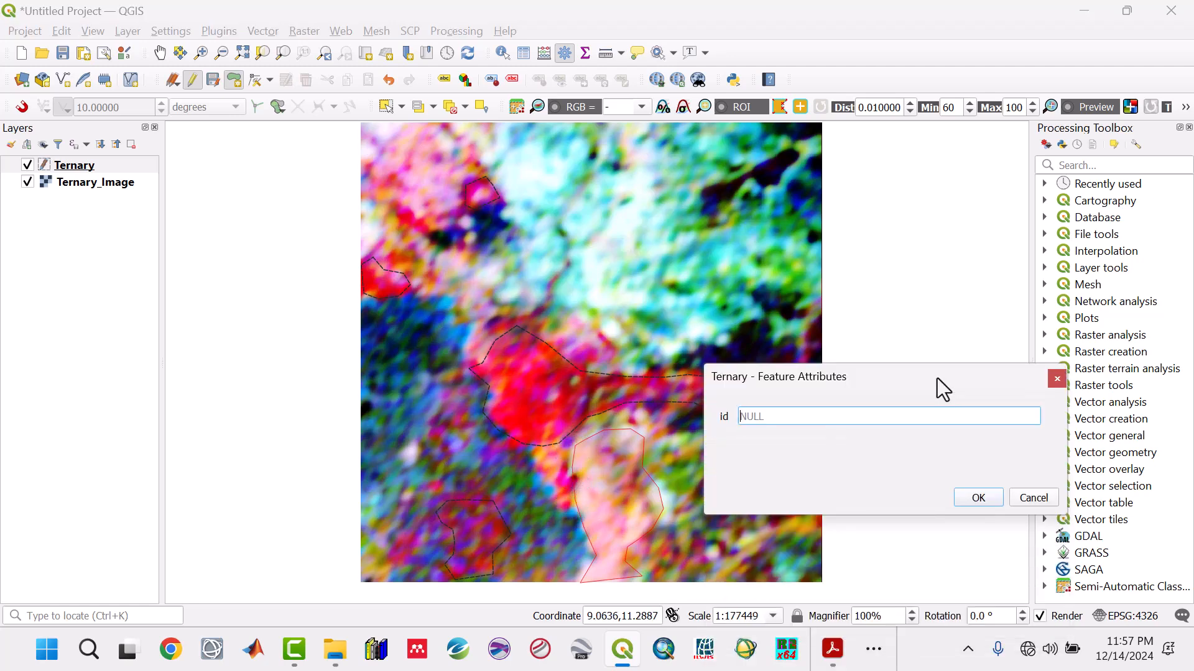
{"action": "left_click", "coordinate": [978, 499]}
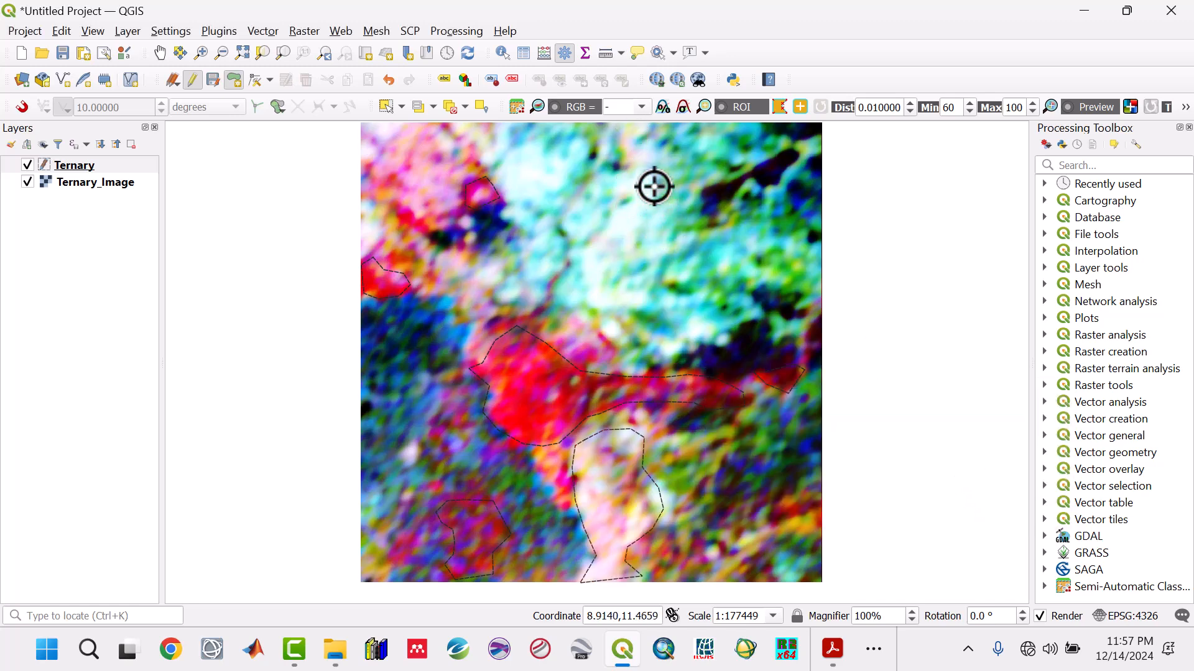
- Digitize the tall white anomaly north of the central red polygon, reaching the image's northern edge, as a polygon with an empty id
{"action": "left_click", "coordinate": [529, 150]}
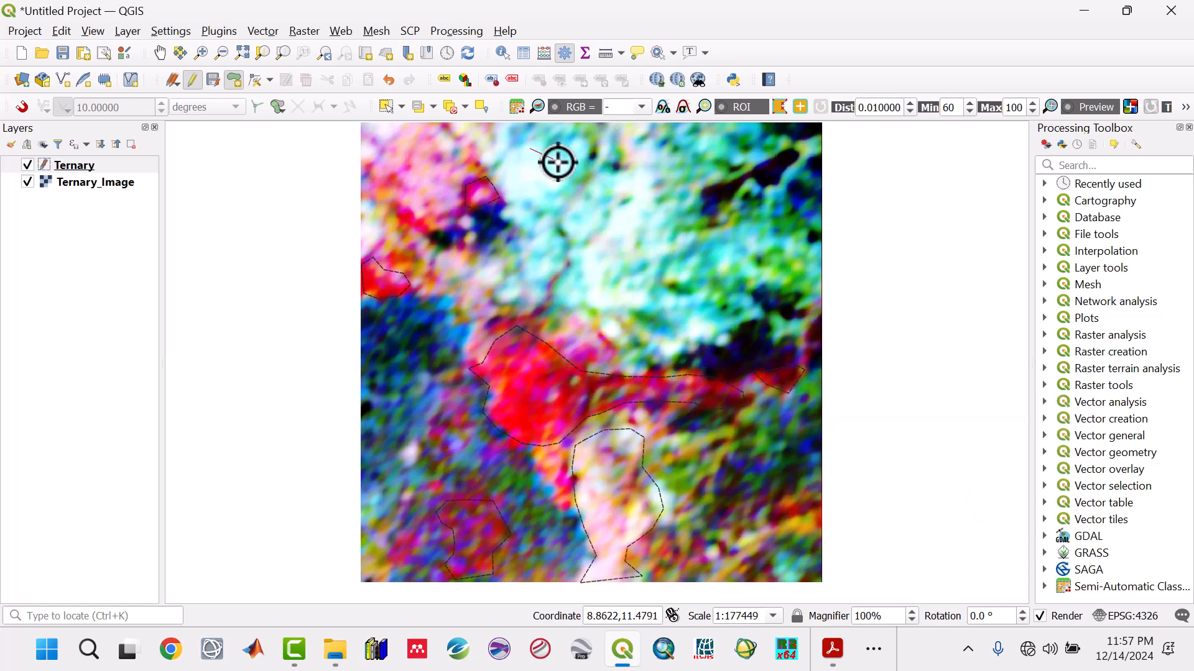
{"action": "left_click", "coordinate": [571, 176]}
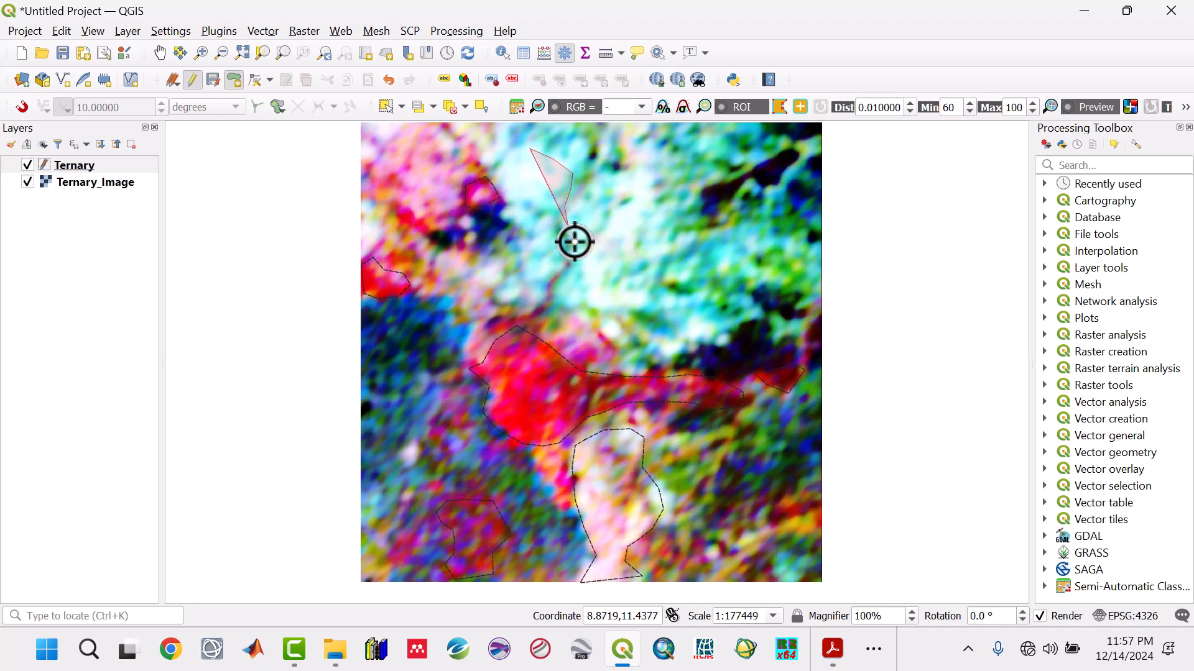
{"action": "left_click", "coordinate": [569, 269]}
{"action": "left_click", "coordinate": [549, 285]}
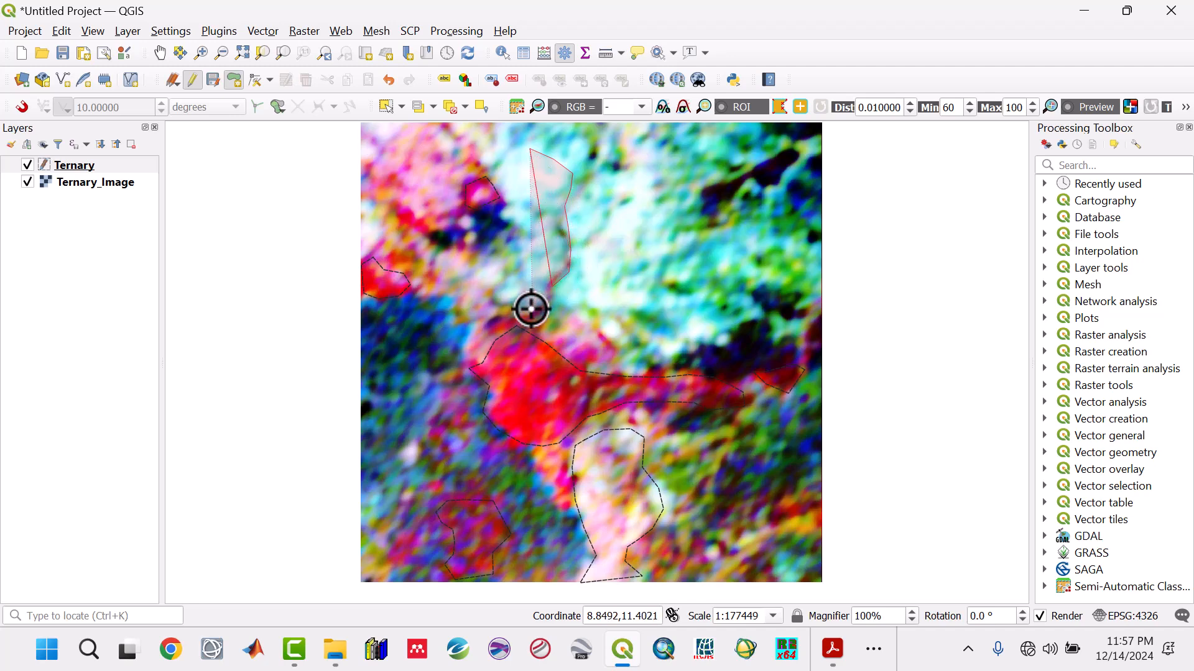
{"action": "left_click", "coordinate": [531, 309]}
{"action": "left_click", "coordinate": [509, 215]}
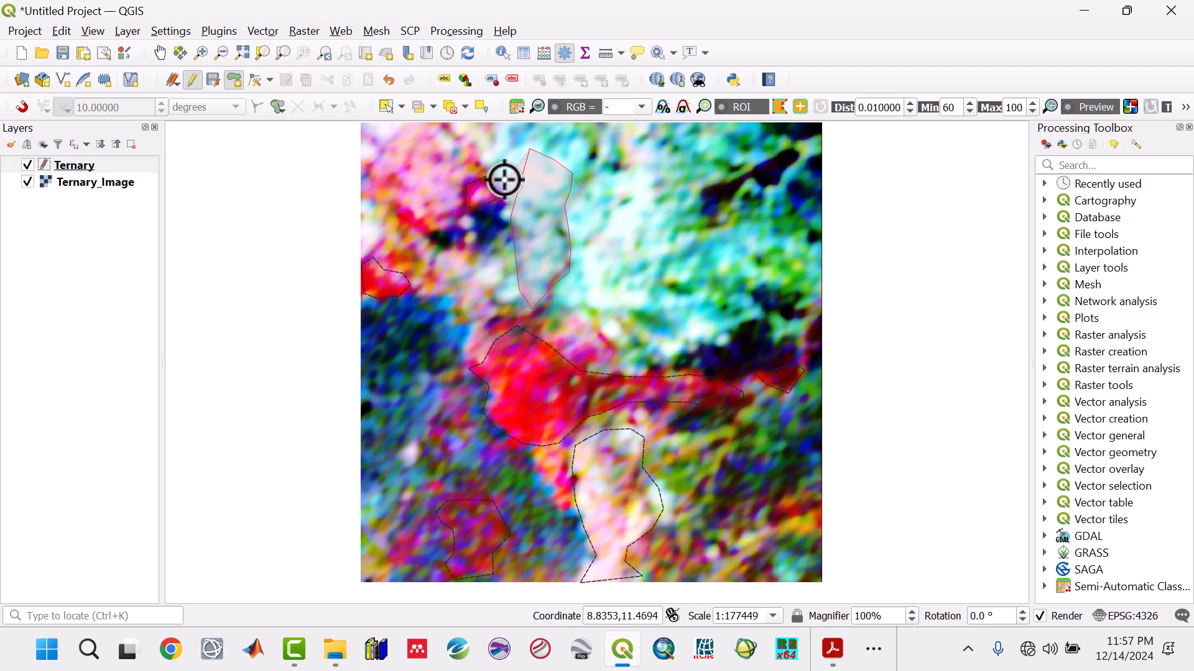
{"action": "left_click", "coordinate": [486, 156]}
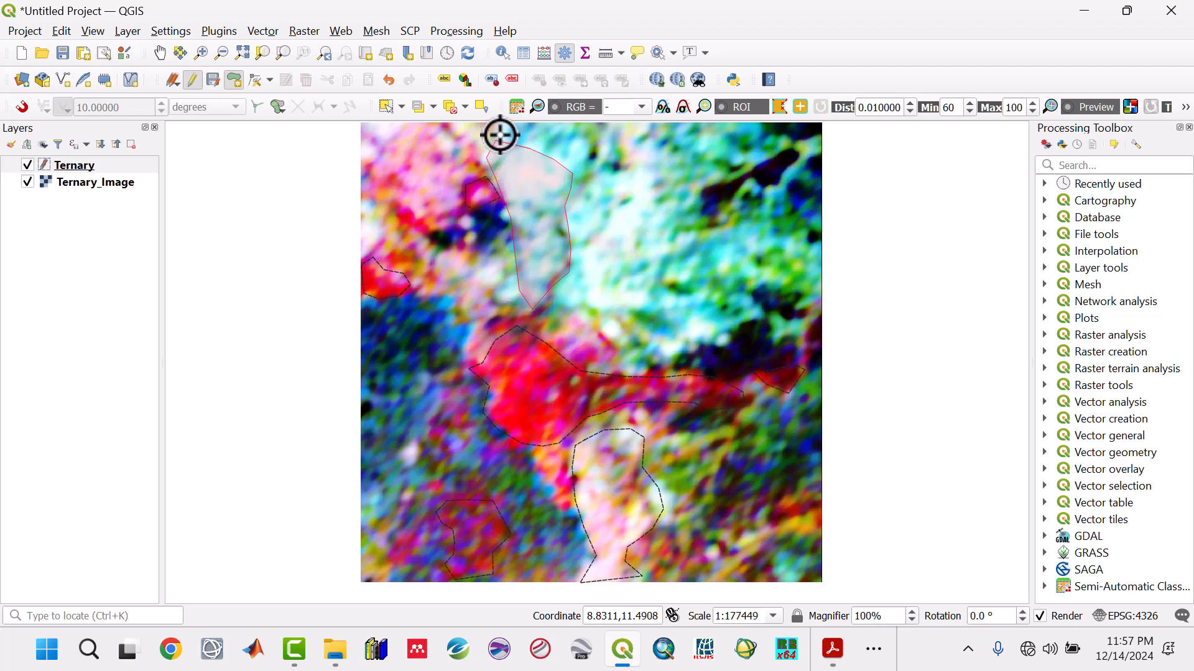
{"action": "left_click", "coordinate": [501, 125]}
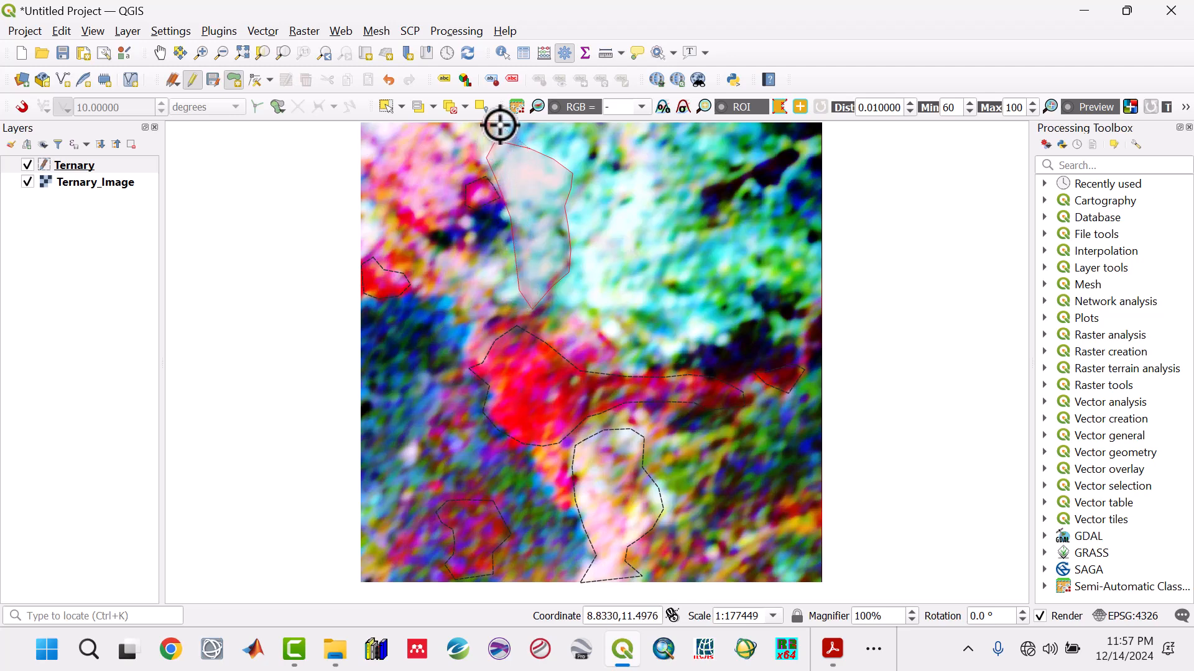
{"action": "left_click", "coordinate": [569, 128]}
{"action": "left_click", "coordinate": [587, 151]}
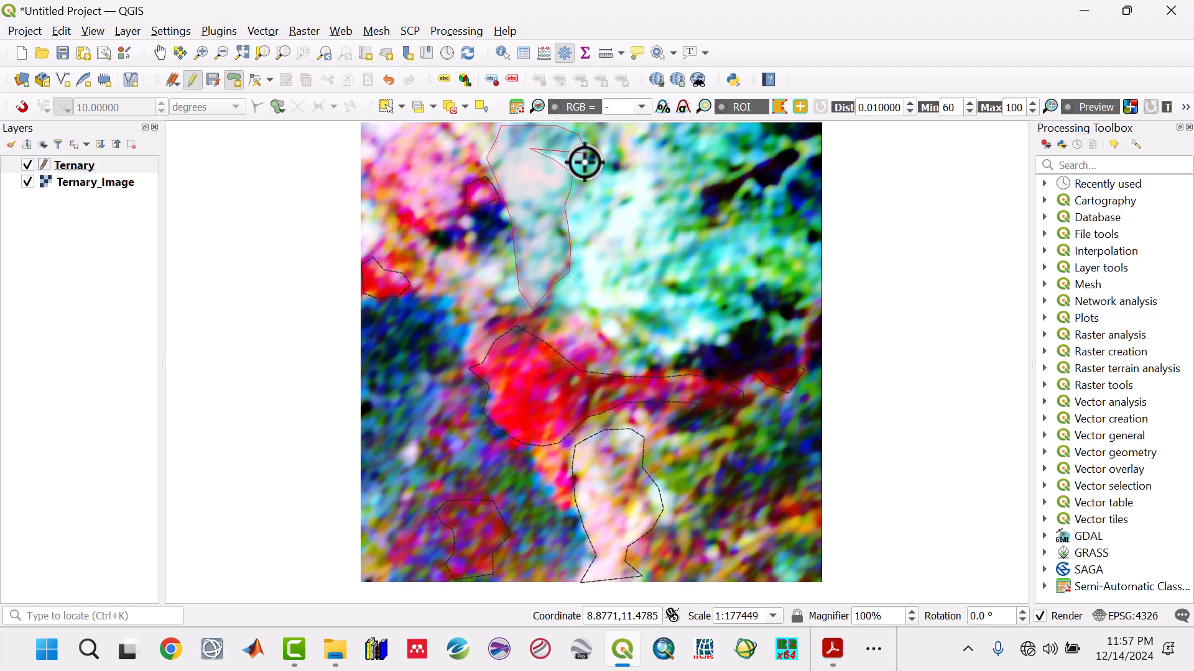
{"action": "right_click", "coordinate": [584, 162]}
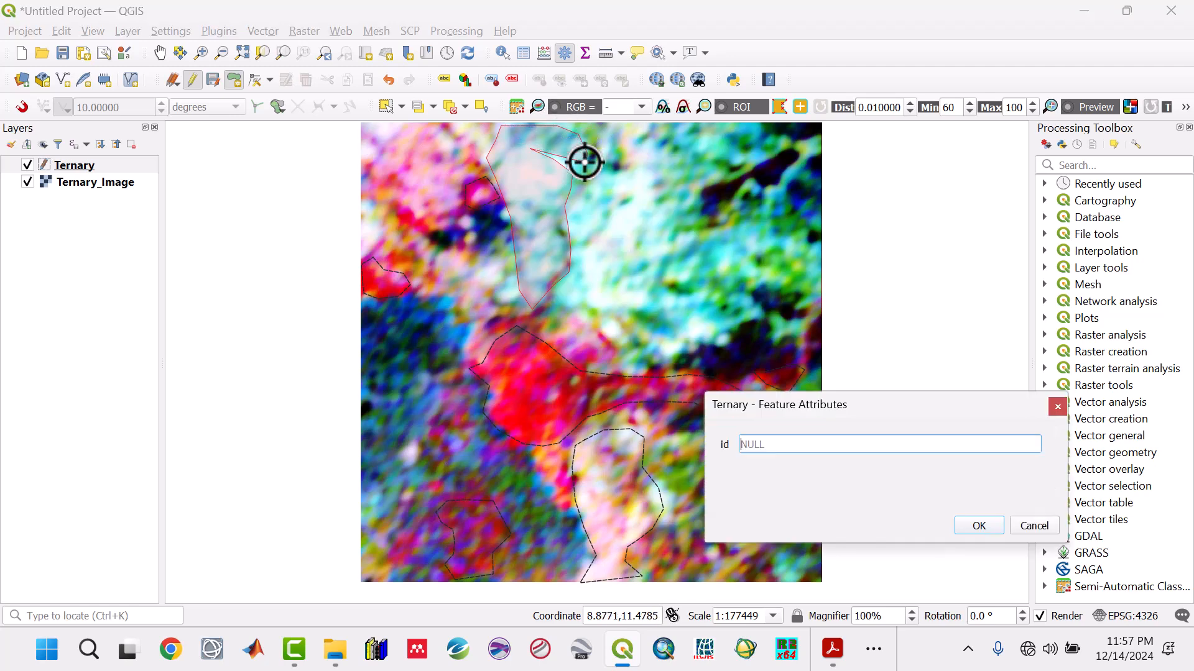
{"action": "left_click", "coordinate": [982, 529]}
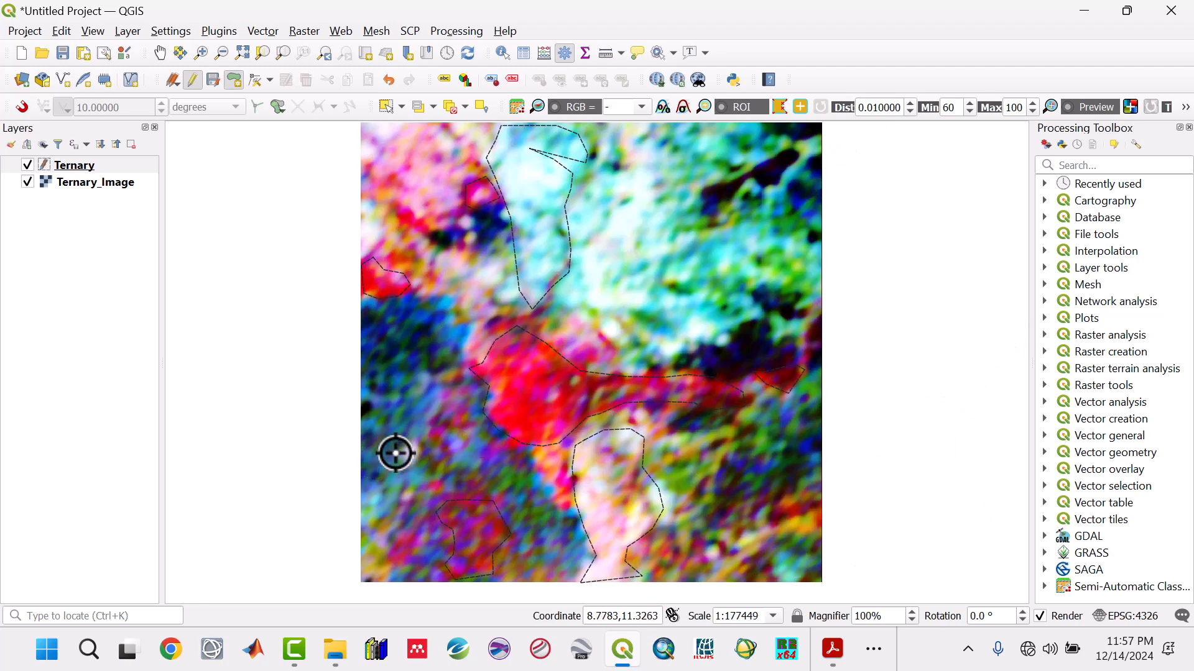
- Digitize the small isolated white spot northwest of the southwestern magenta polygon, leaving its id empty
{"action": "left_click", "coordinate": [421, 445]}
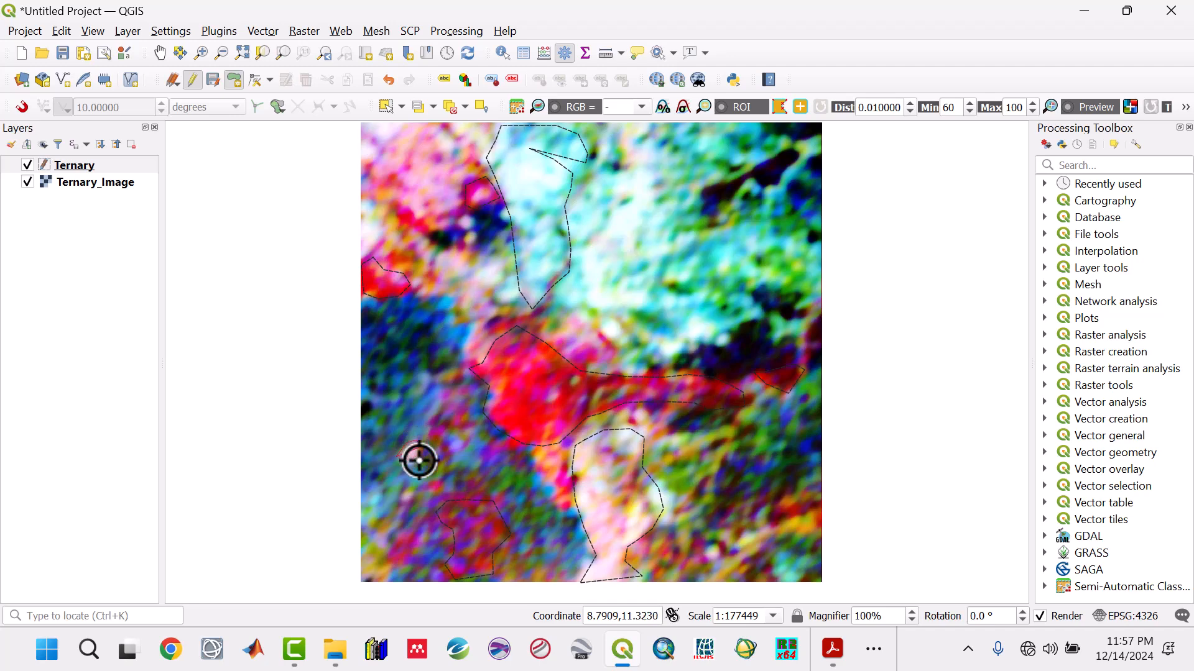
{"action": "left_click", "coordinate": [417, 461]}
{"action": "right_click", "coordinate": [407, 474]}
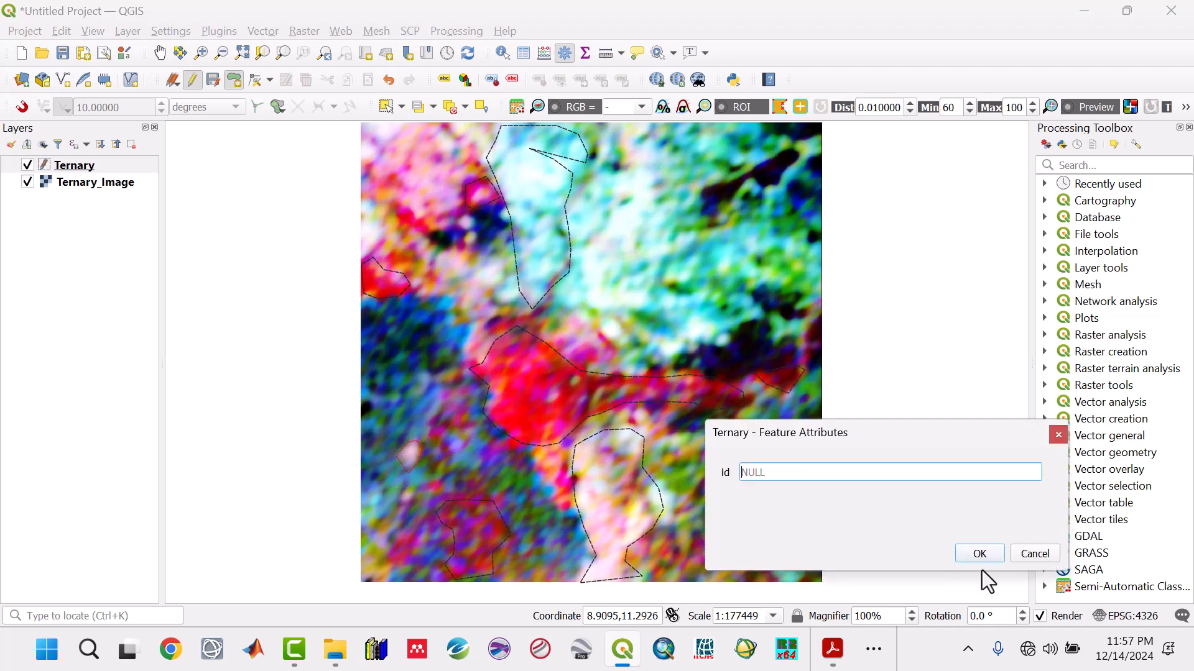
{"action": "left_click", "coordinate": [981, 557]}
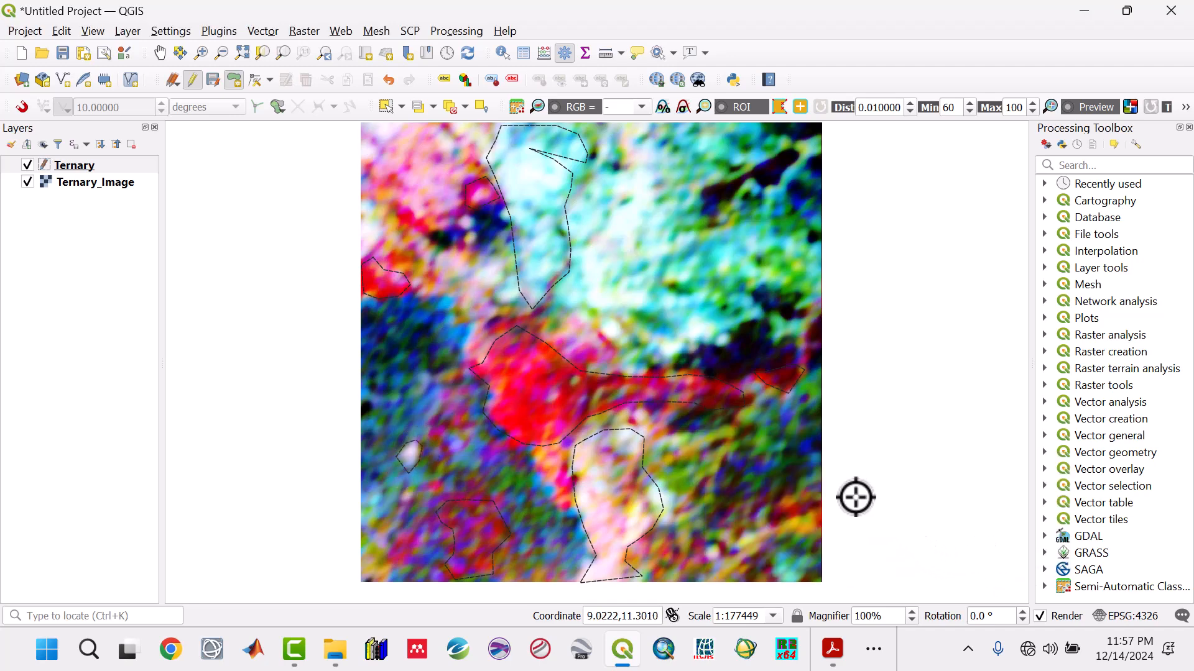
- Digitize the irregular, hook-shaped white anomaly just east of the tall northern white polygon, leaving its id empty
{"action": "left_click", "coordinate": [610, 215]}
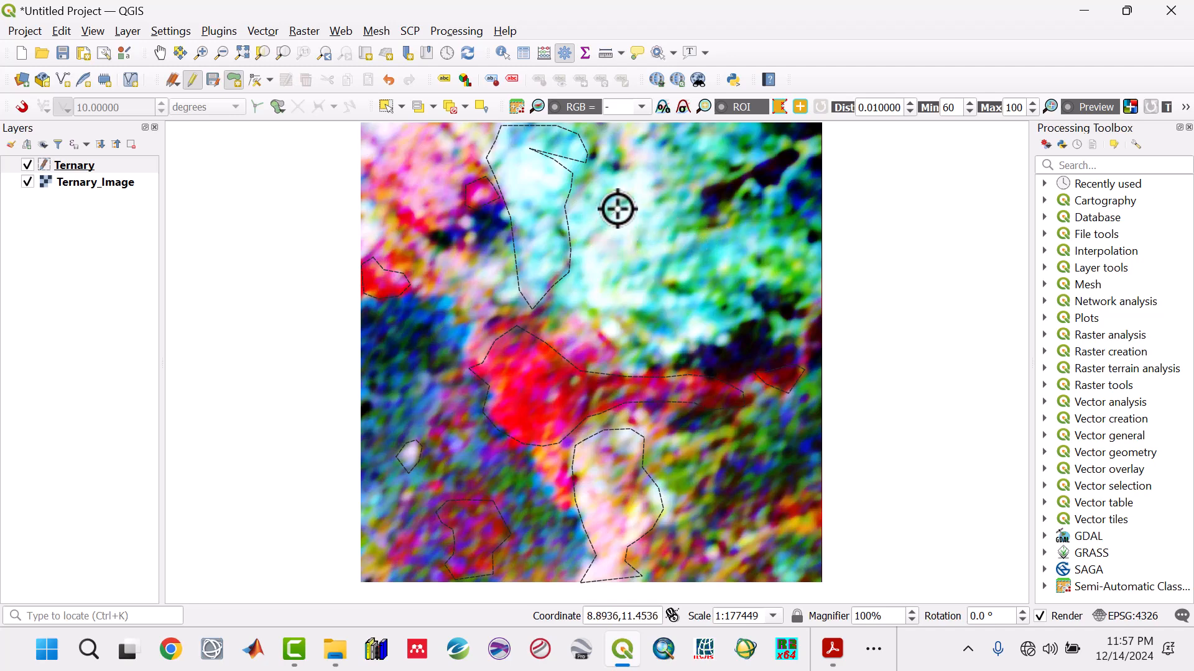
{"action": "left_click", "coordinate": [630, 200]}
{"action": "left_click", "coordinate": [623, 191]}
{"action": "left_click", "coordinate": [618, 174]}
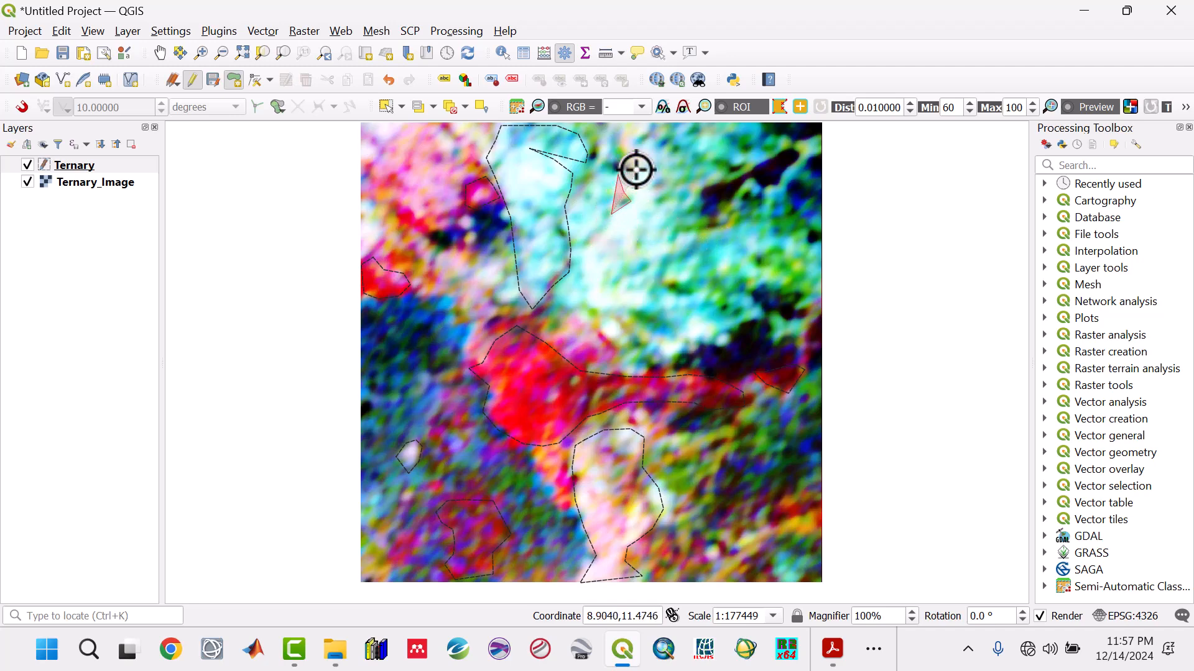
{"action": "left_click", "coordinate": [645, 170]}
{"action": "left_click", "coordinate": [656, 193]}
{"action": "left_click", "coordinate": [645, 230]}
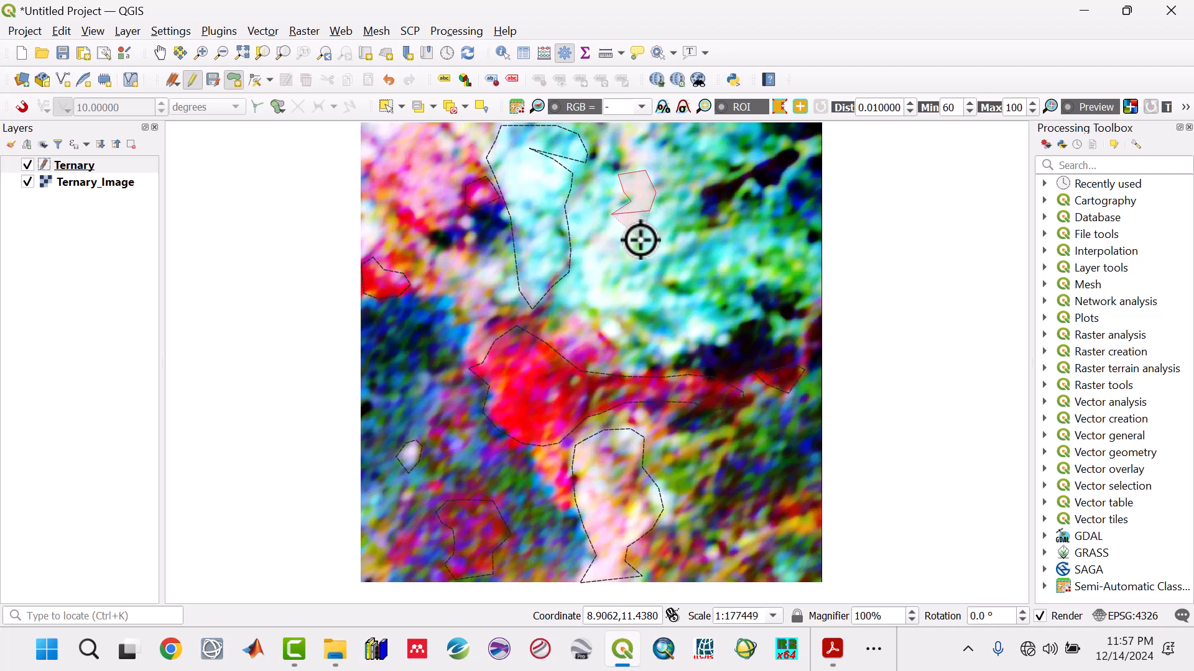
{"action": "left_click", "coordinate": [639, 249]}
{"action": "left_click", "coordinate": [667, 254]}
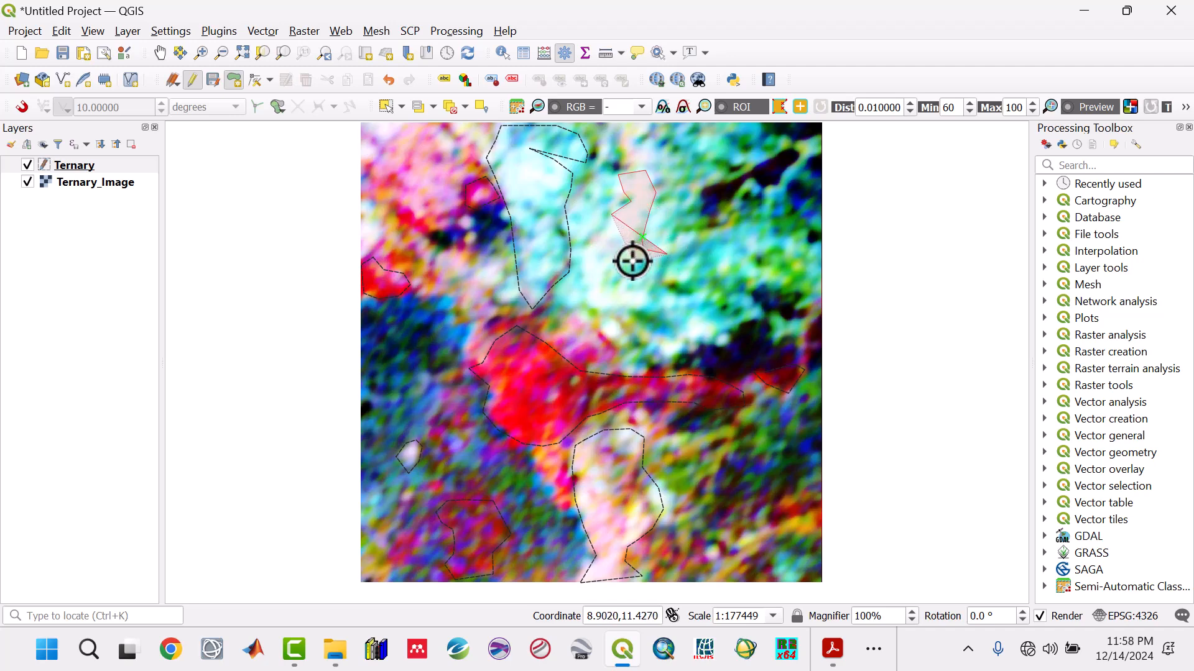
{"action": "left_click", "coordinate": [610, 271]}
{"action": "left_click", "coordinate": [622, 291]}
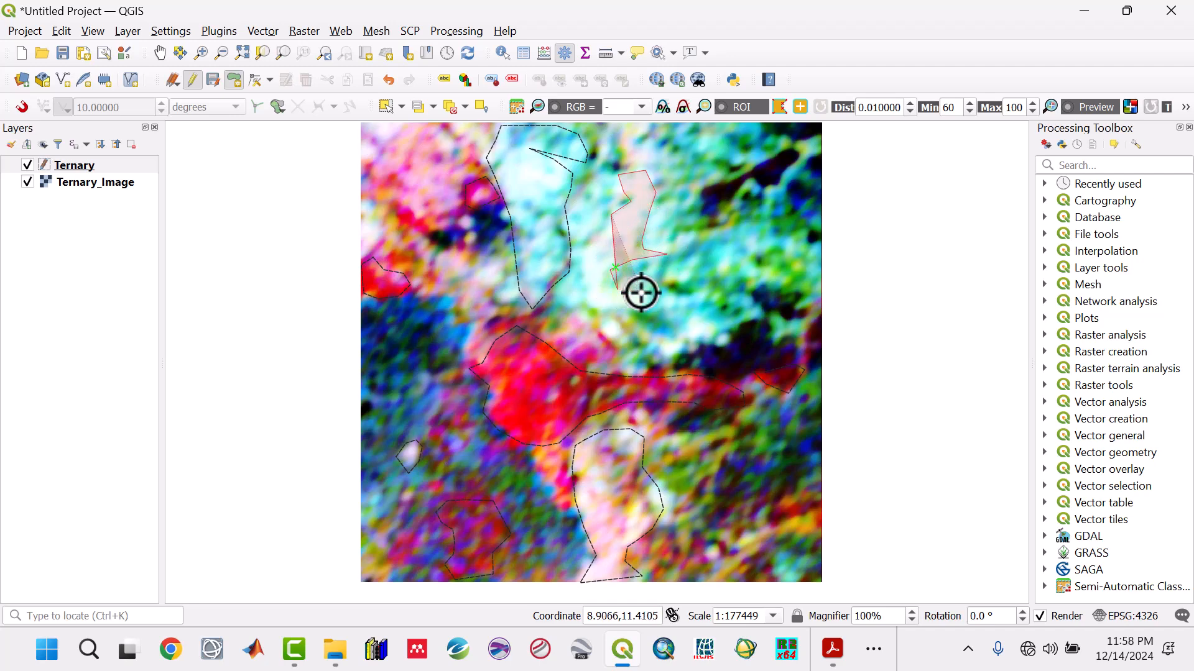
{"action": "left_click", "coordinate": [644, 297]}
{"action": "left_click", "coordinate": [633, 309]}
{"action": "left_click", "coordinate": [595, 309]}
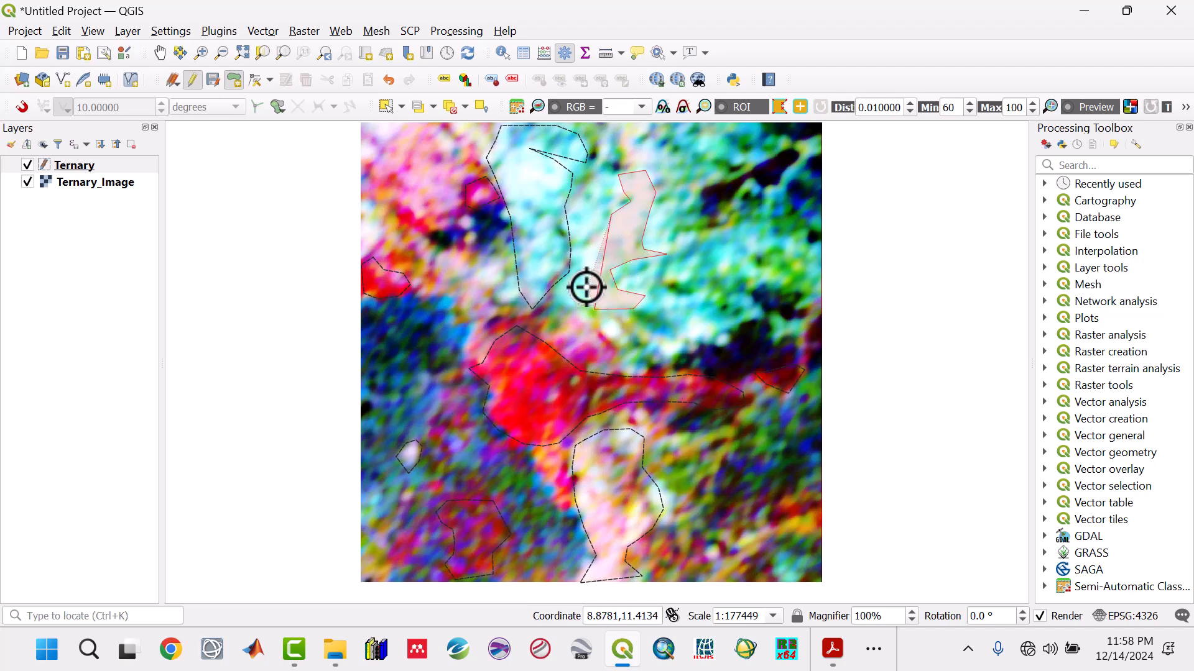
{"action": "right_click", "coordinate": [592, 228]}
{"action": "left_click", "coordinate": [1001, 588]}
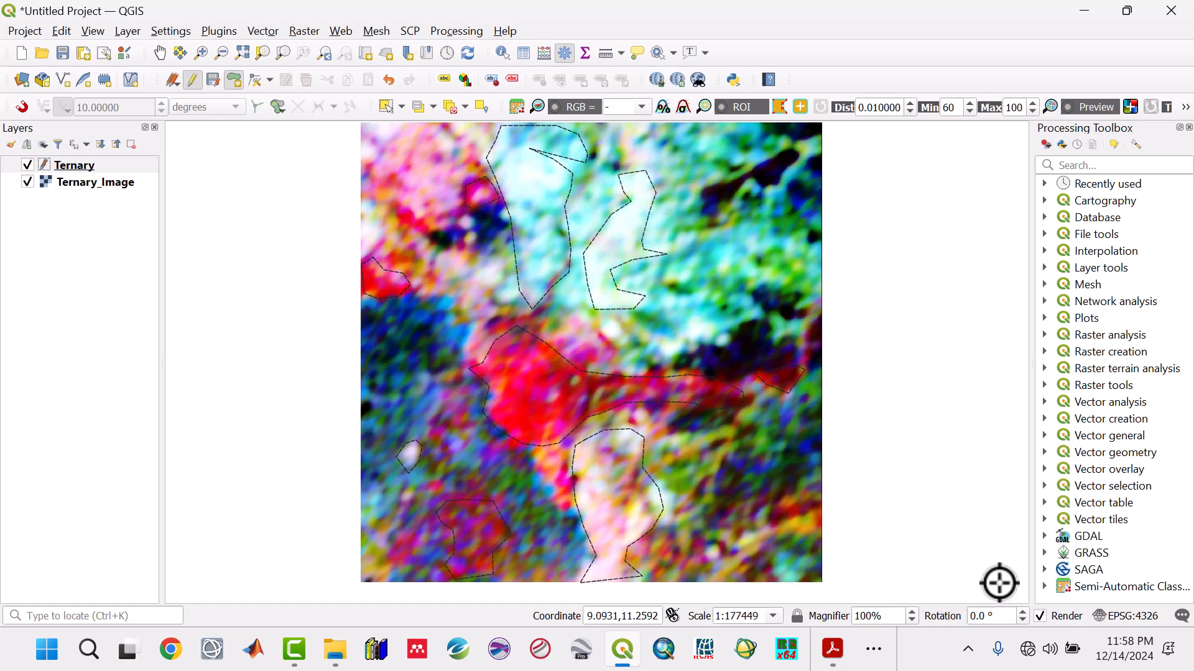
- Digitize the small white spot north of the central red anomaly's eastward arm as a polygon with an empty id
{"action": "left_click", "coordinate": [684, 335]}
{"action": "right_click", "coordinate": [685, 335]}
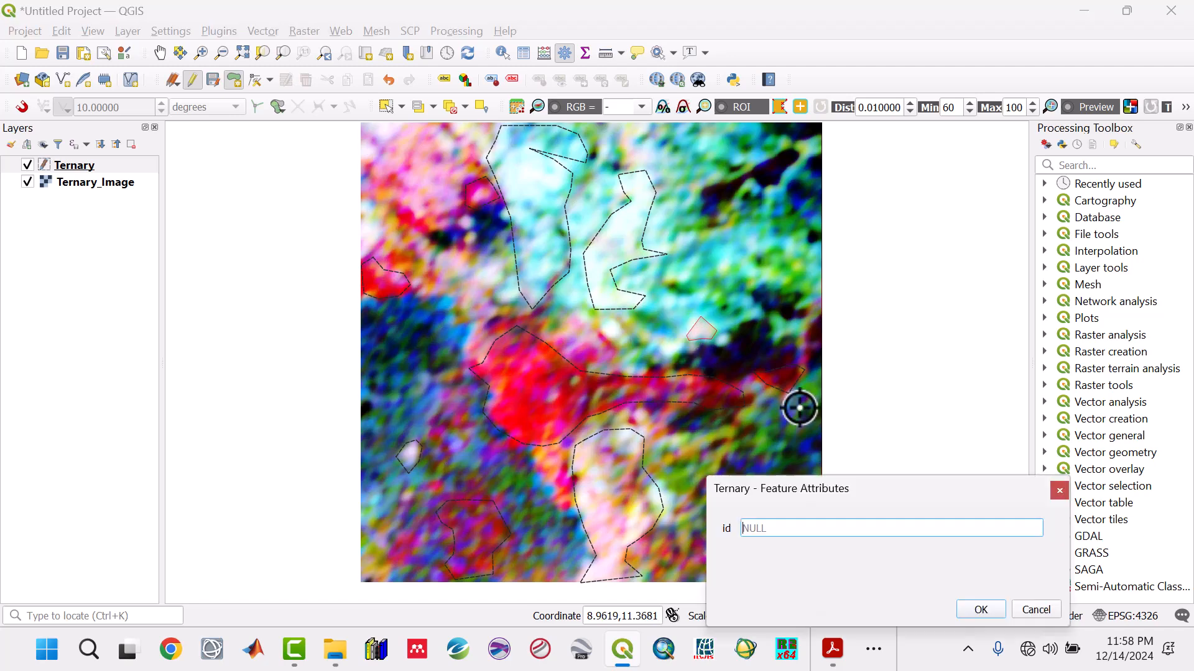
{"action": "left_click", "coordinate": [980, 610]}
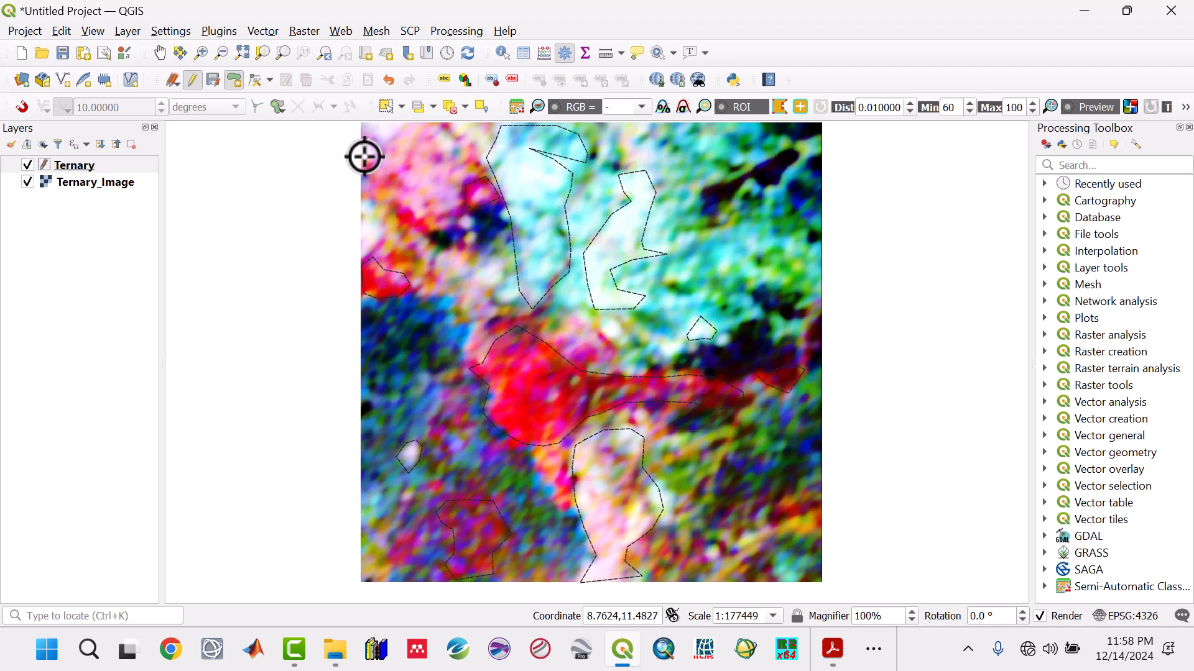
- Digitize the pale anomaly in the image's northwest corner with an empty id, and save the Ternary layer's edits and end editing
{"action": "left_click", "coordinate": [396, 126]}
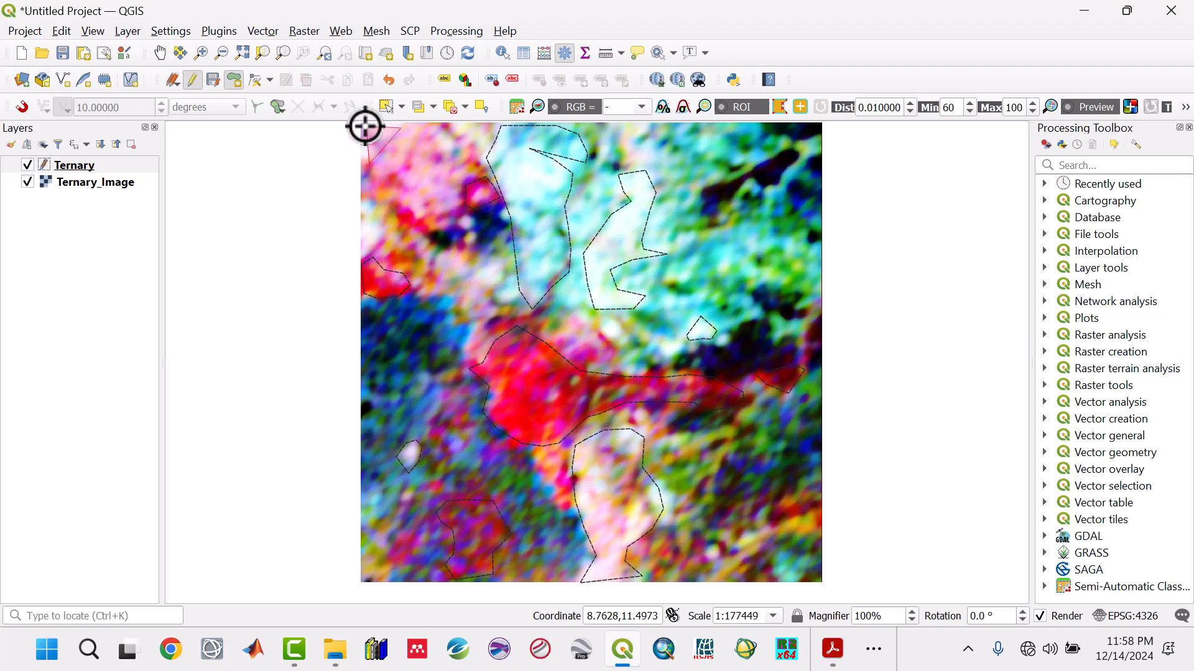
{"action": "left_click", "coordinate": [365, 128]}
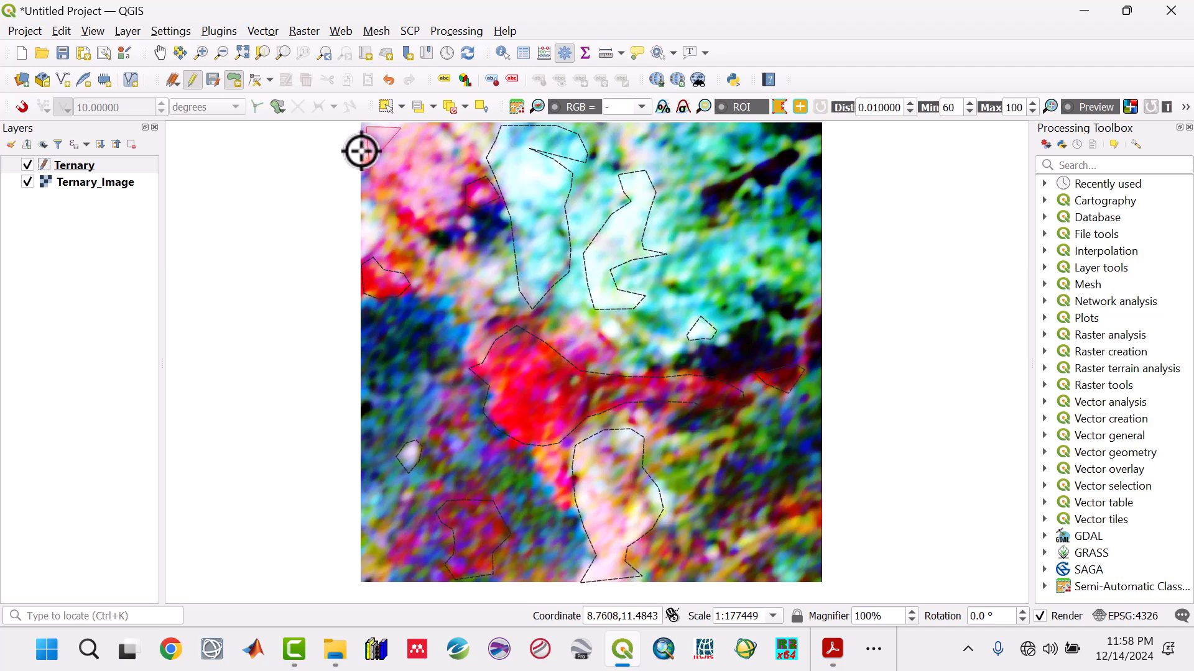
{"action": "right_click", "coordinate": [360, 151]}
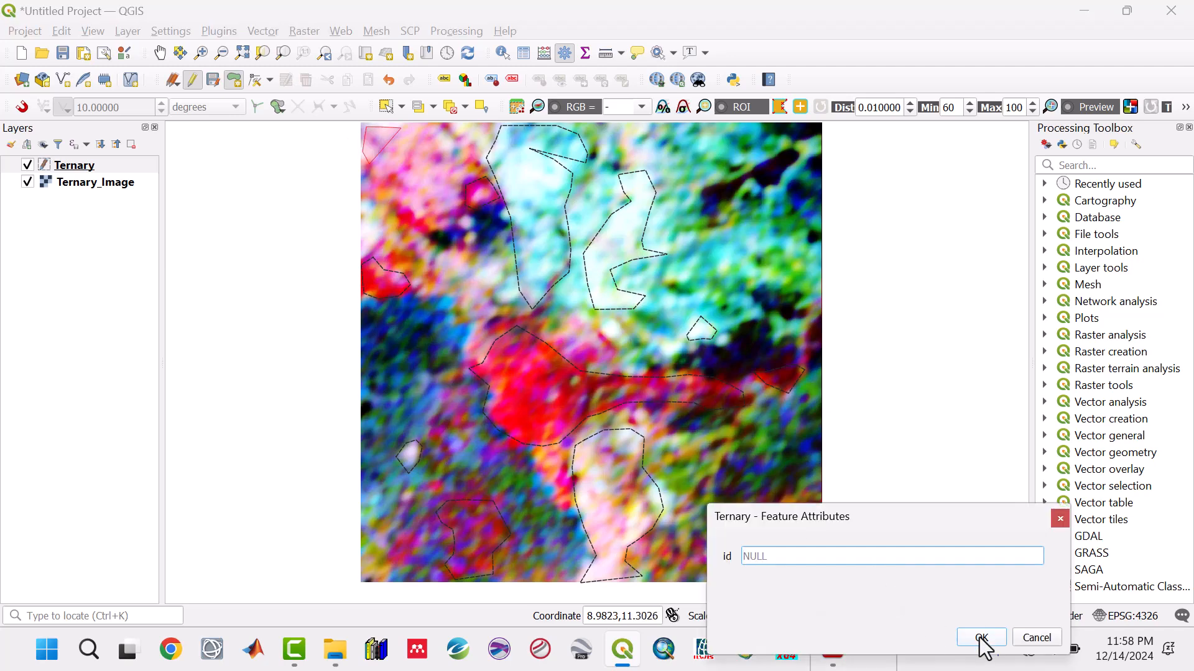
{"action": "left_click", "coordinate": [981, 638]}
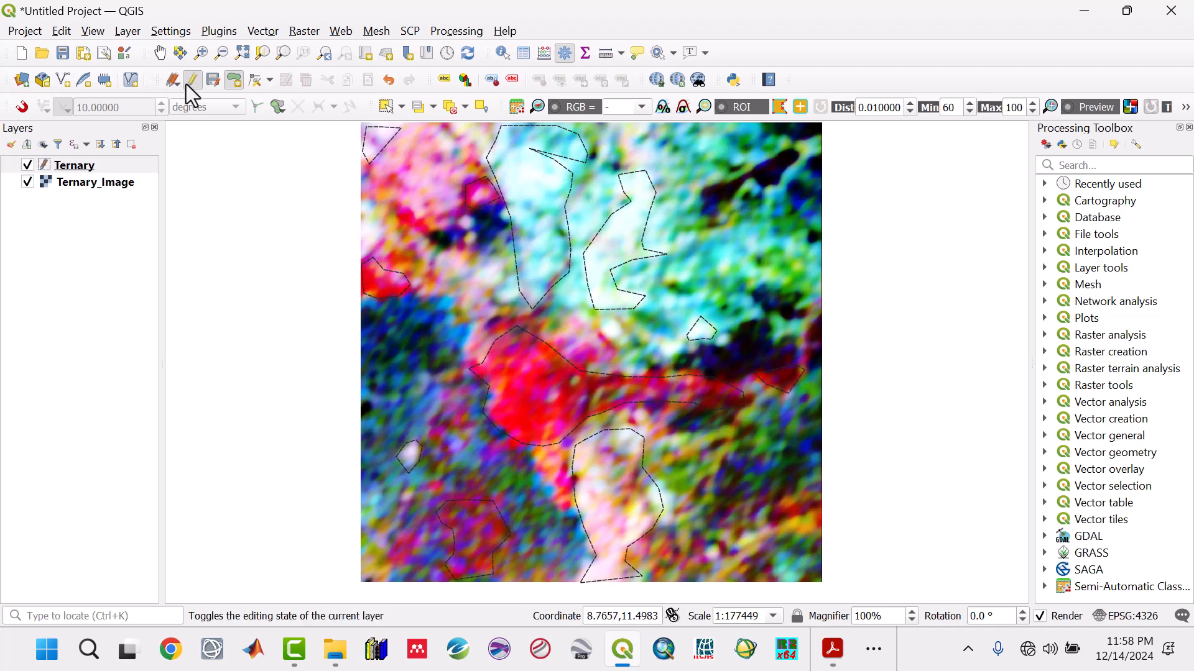
{"action": "left_click", "coordinate": [211, 78]}
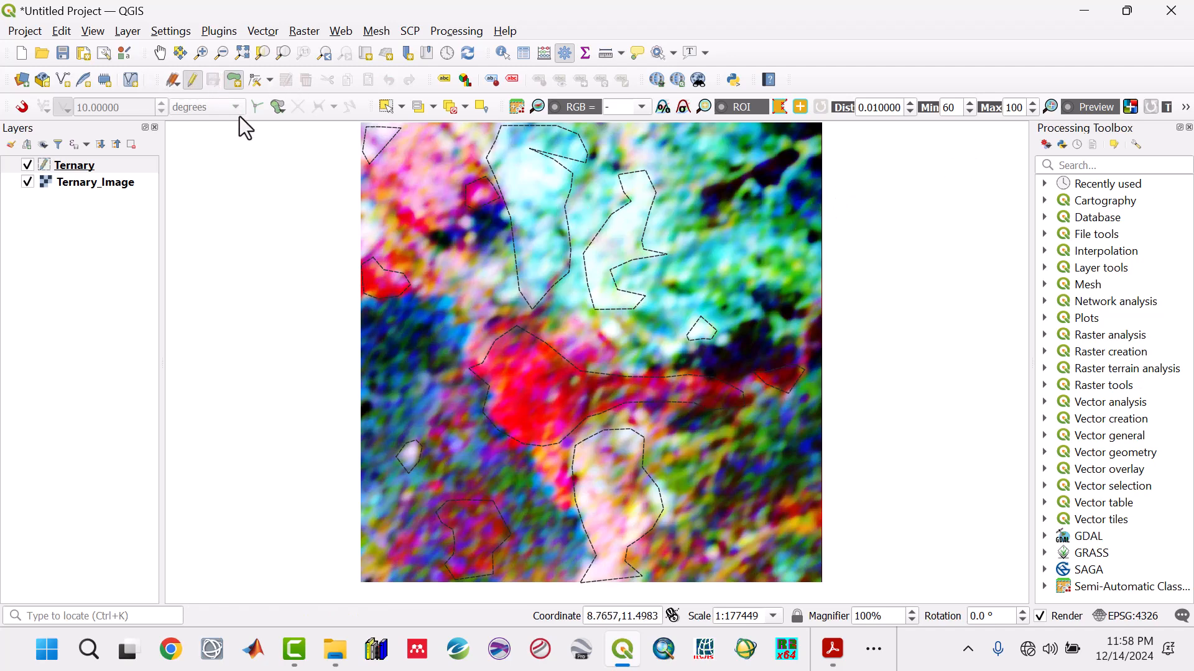
{"action": "left_click", "coordinate": [189, 79]}
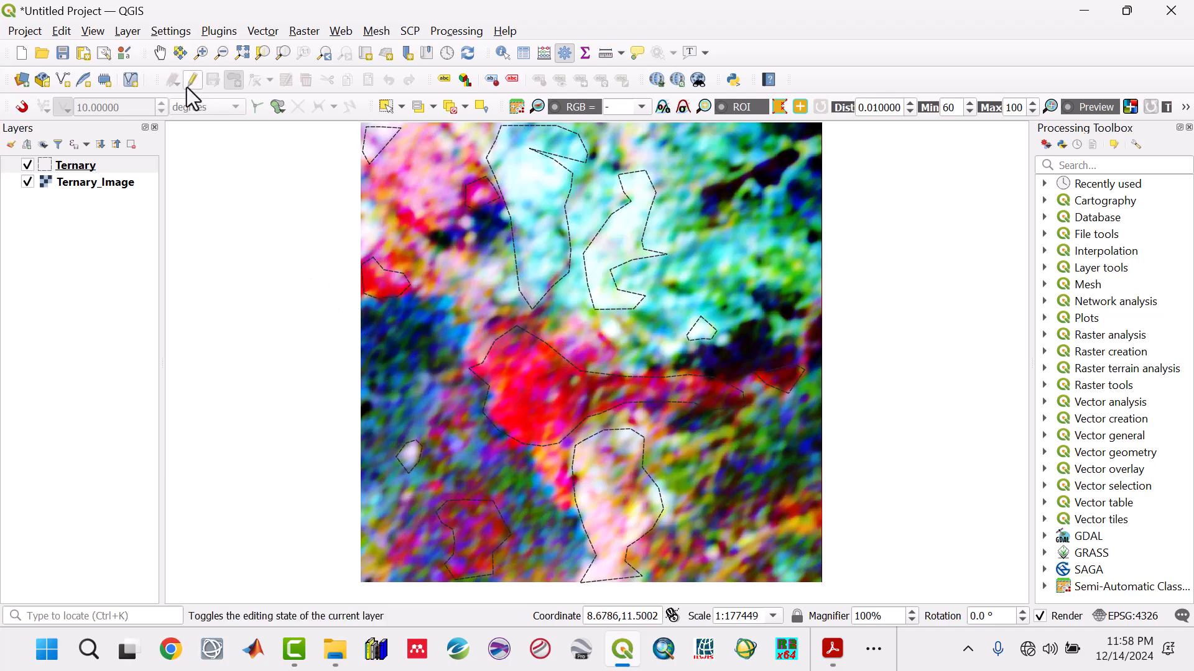
- Save the project as Ternary in the Qgis Projects folder inside RC1
{"action": "left_click", "coordinate": [63, 53]}
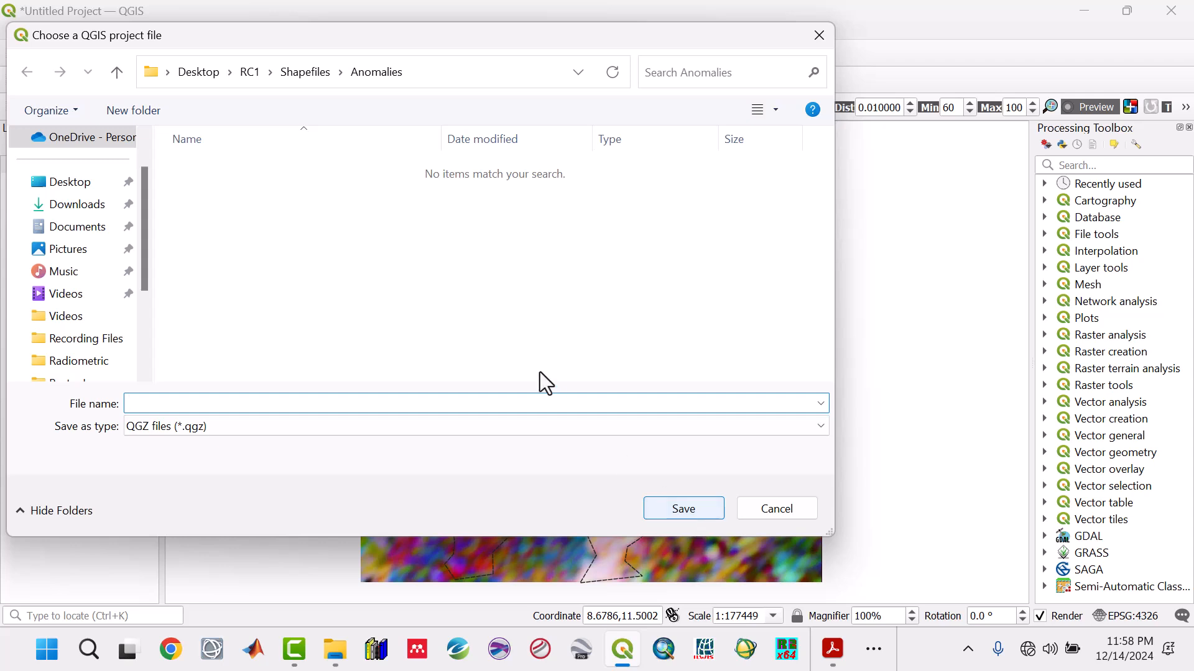
{"action": "left_click", "coordinate": [117, 72]}
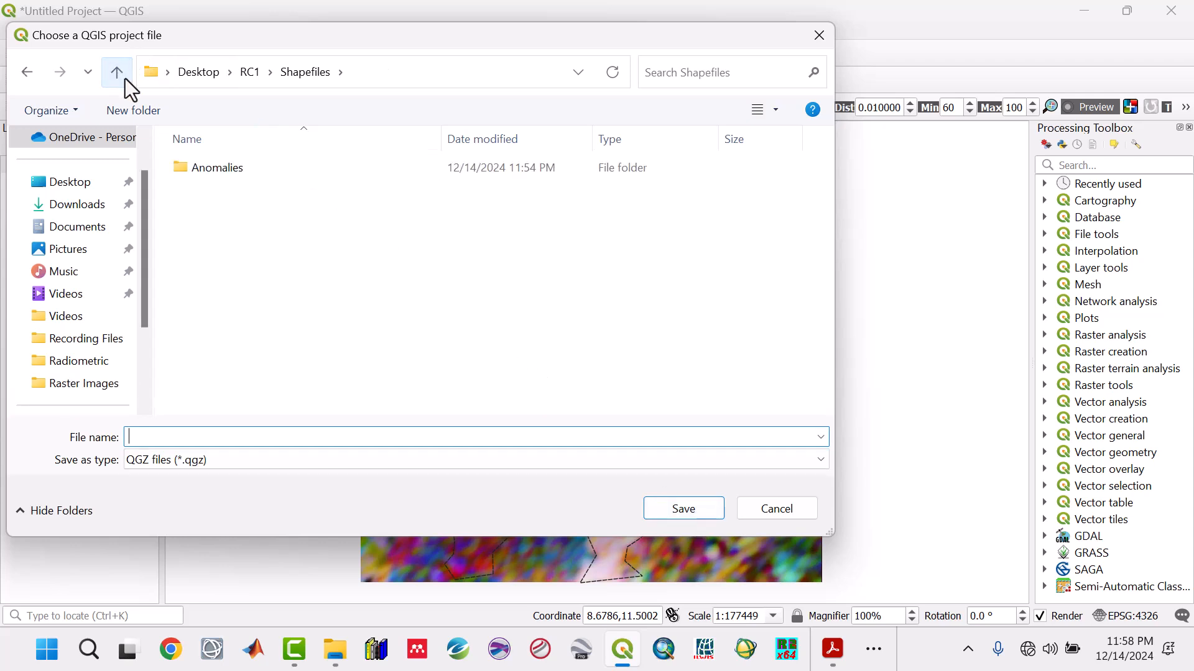
{"action": "left_click", "coordinate": [117, 73]}
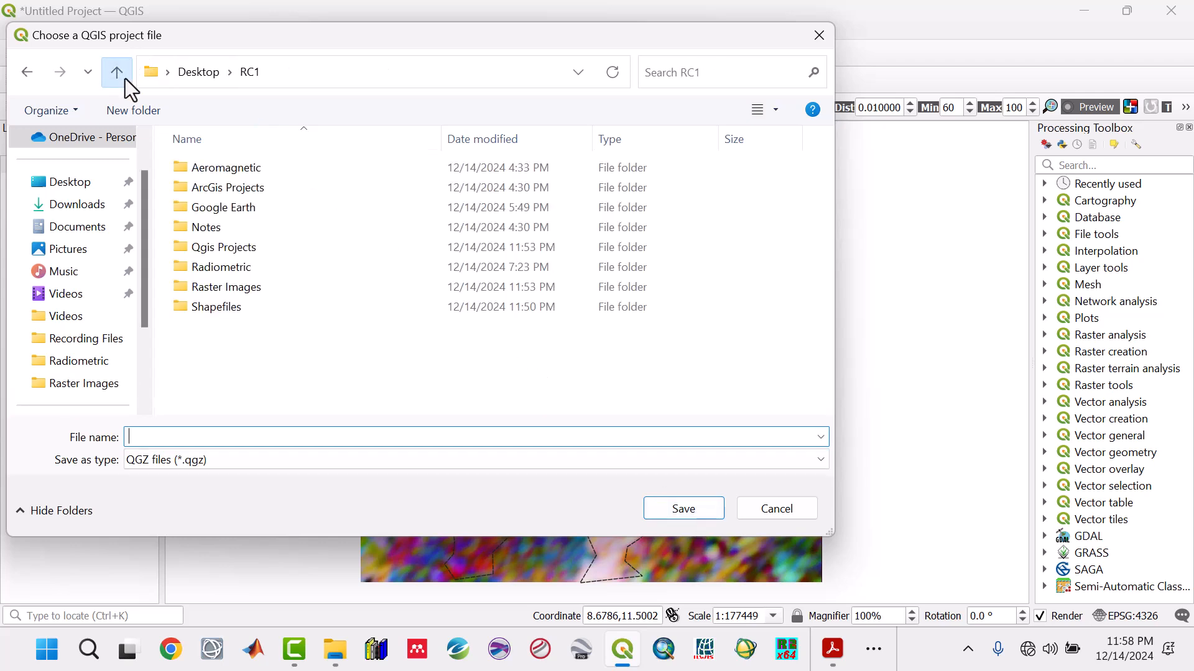
{"action": "double_click", "coordinate": [263, 251]}
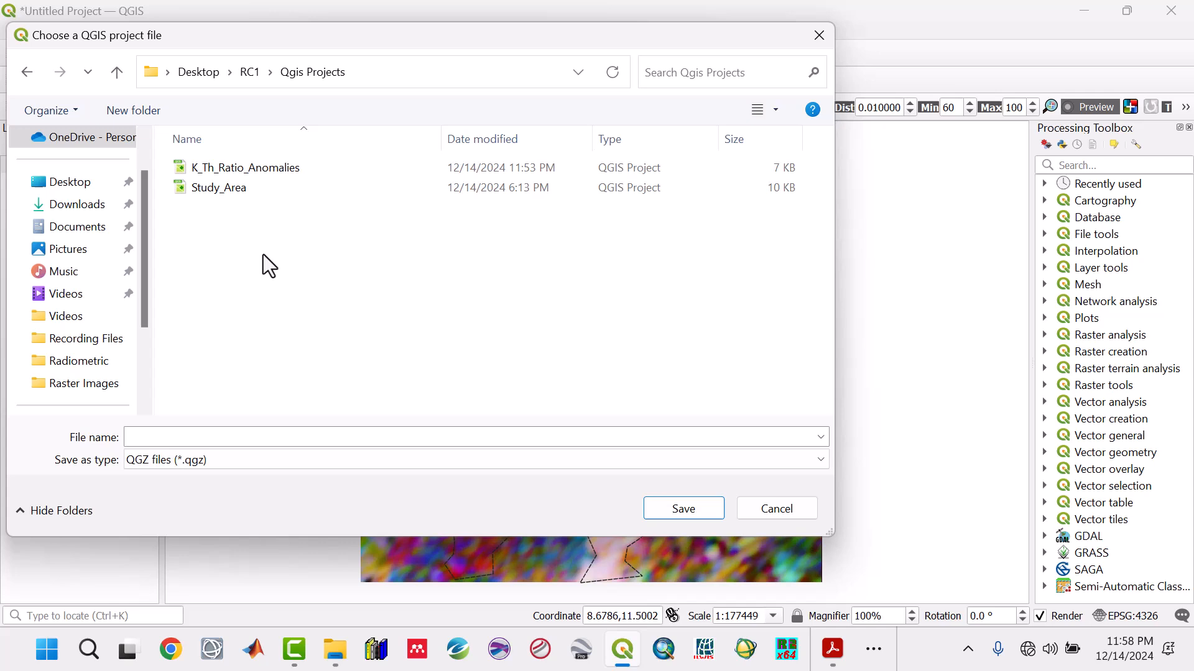
{"action": "left_click", "coordinate": [222, 437]}
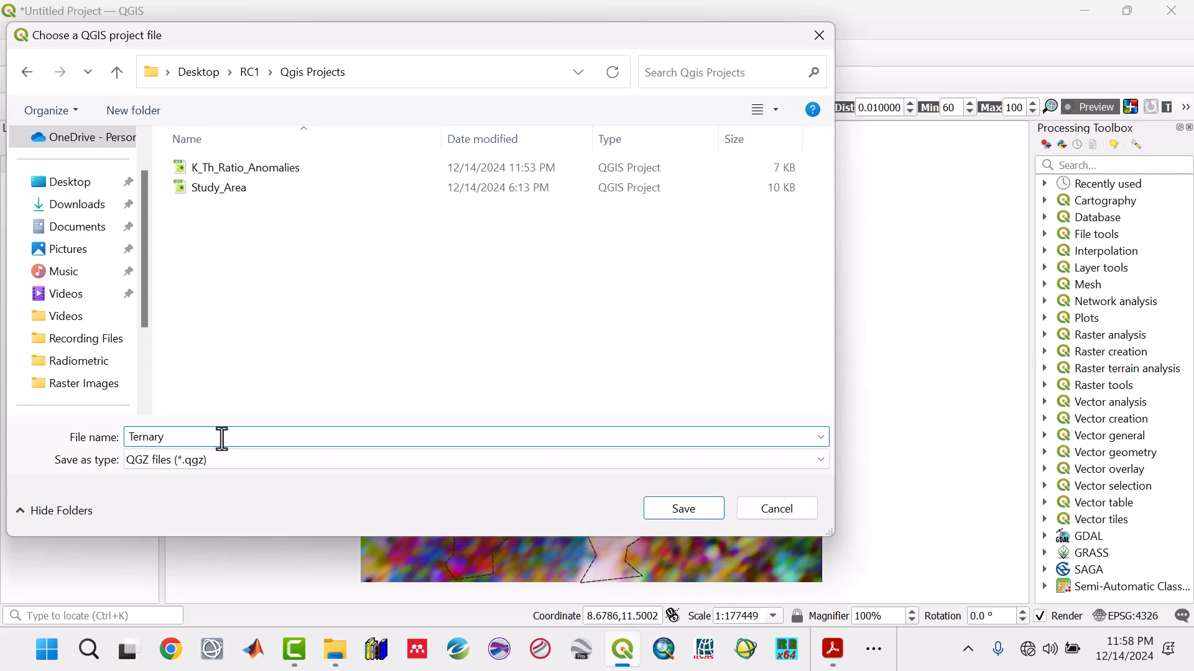
{"action": "left_click", "coordinate": [684, 510]}
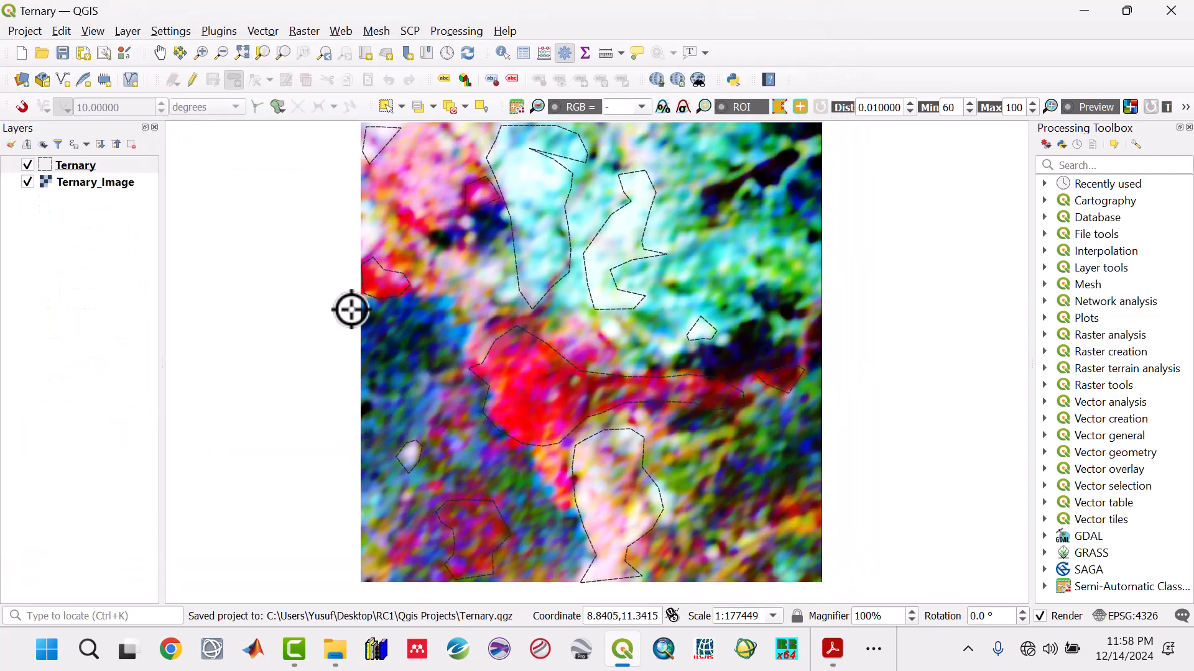
- Inspect the digitized polygon outlines with the Ternary_Image raster temporarily hidden, and save the project
{"action": "left_click", "coordinate": [27, 183]}
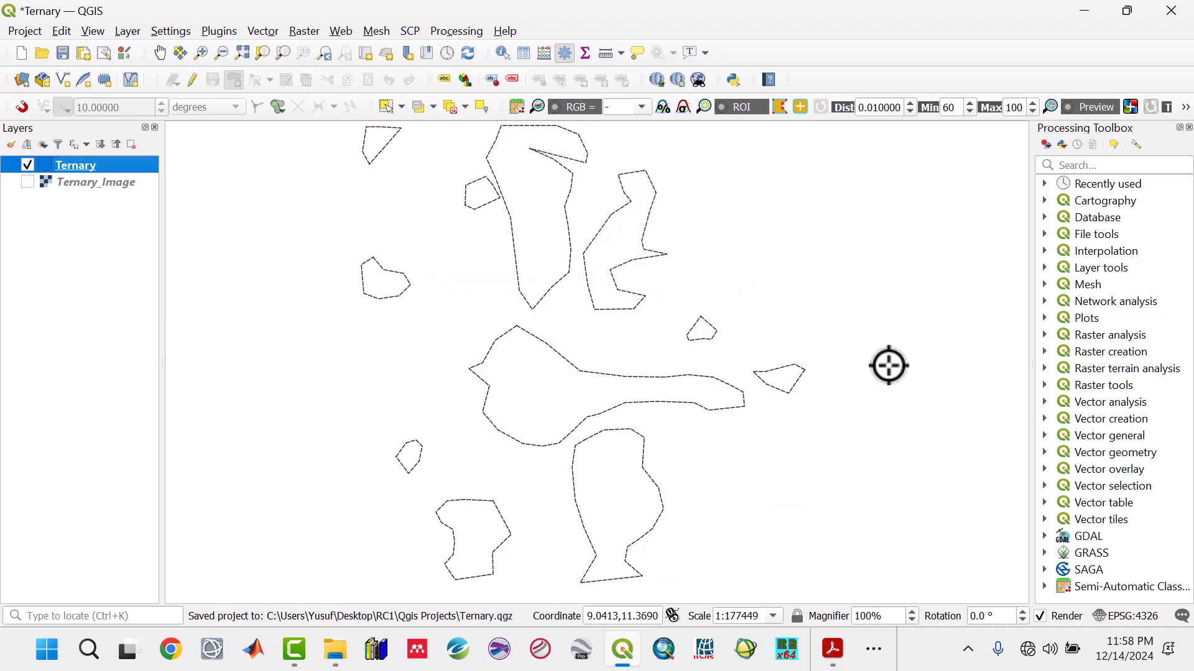
{"action": "left_click", "coordinate": [27, 182]}
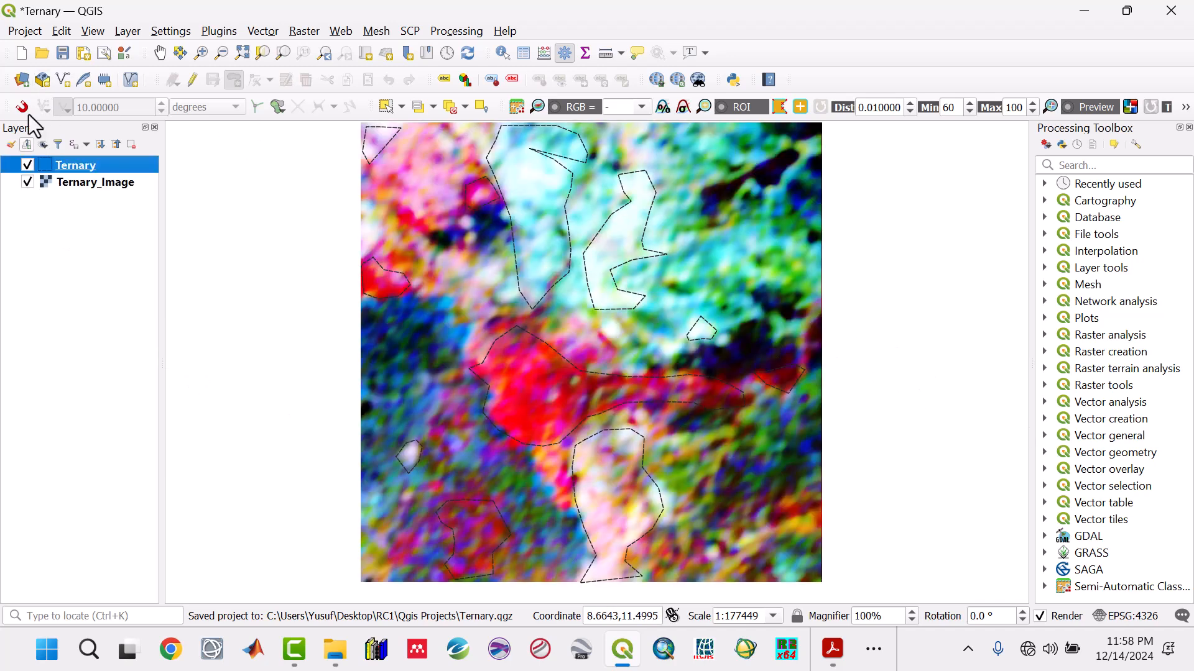
{"action": "left_click", "coordinate": [62, 54]}
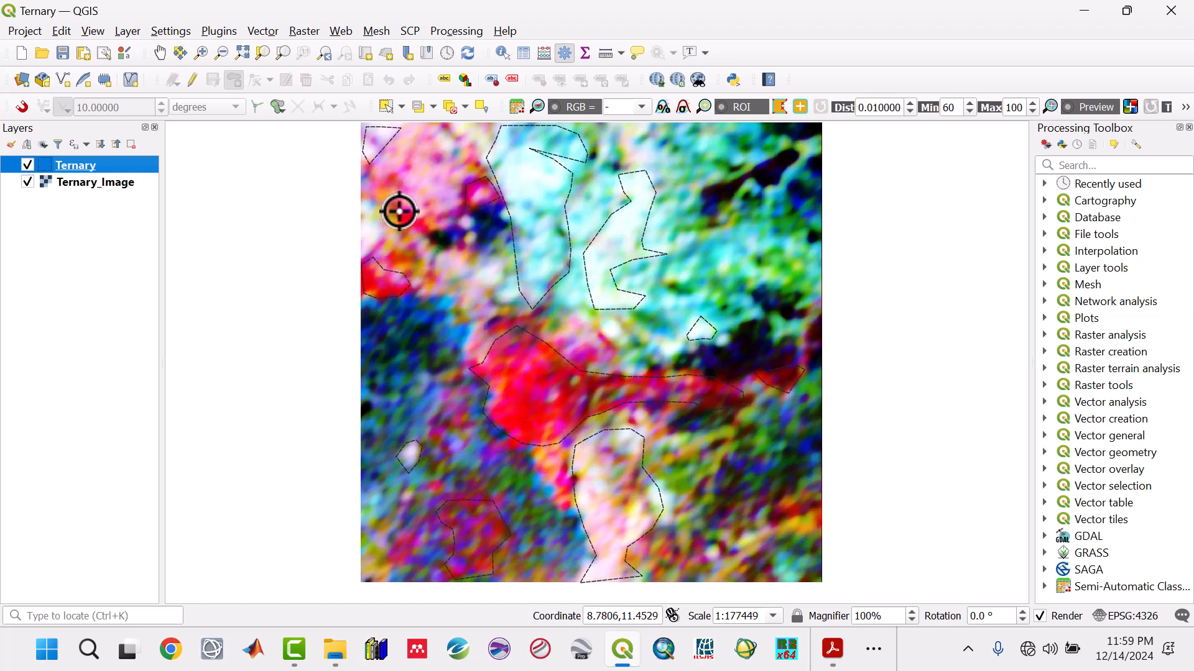
- Reopen the Ternary layer for editing and digitize the elongated red anomaly just southeast of the northwest corner polygon, leaving its id empty
{"action": "left_click", "coordinate": [192, 81]}
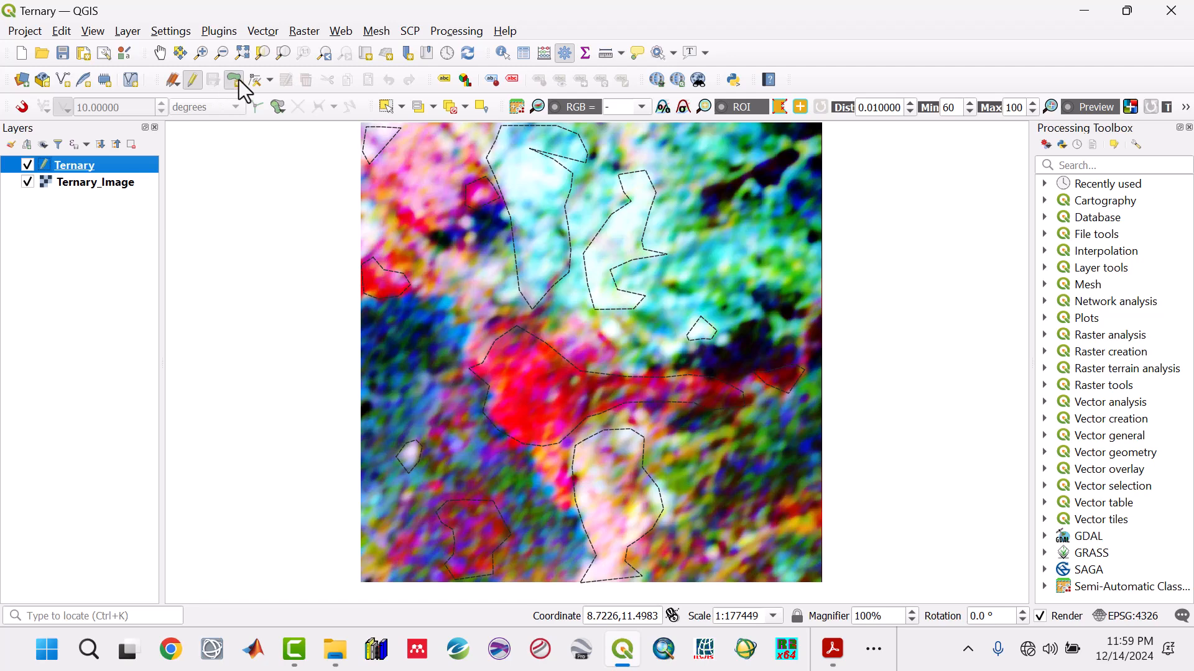
{"action": "left_click", "coordinate": [403, 187]}
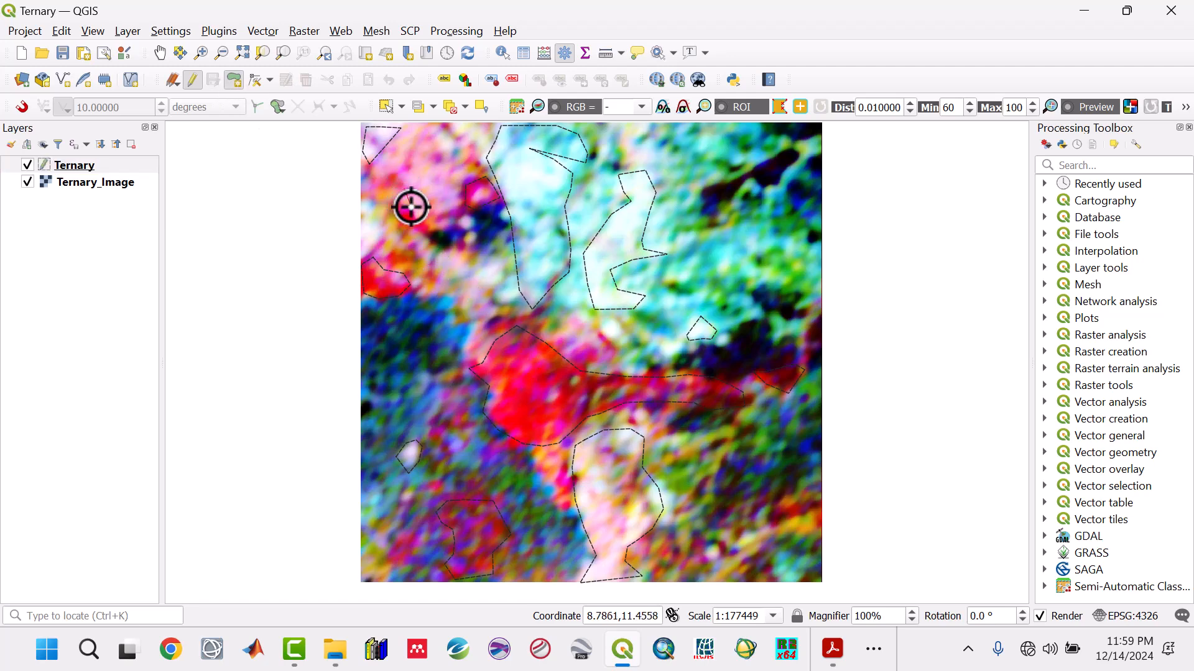
{"action": "left_click", "coordinate": [411, 206]}
{"action": "left_click", "coordinate": [432, 222]}
{"action": "left_click", "coordinate": [428, 236]}
{"action": "left_click", "coordinate": [403, 226]}
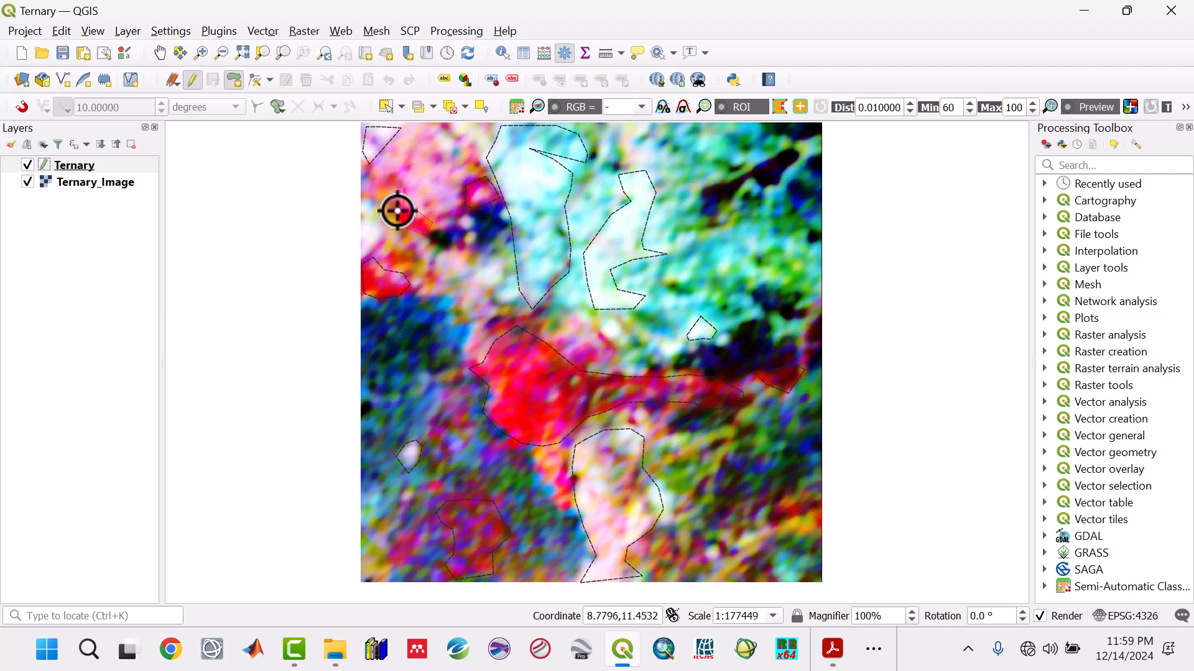
{"action": "left_click", "coordinate": [373, 191]}
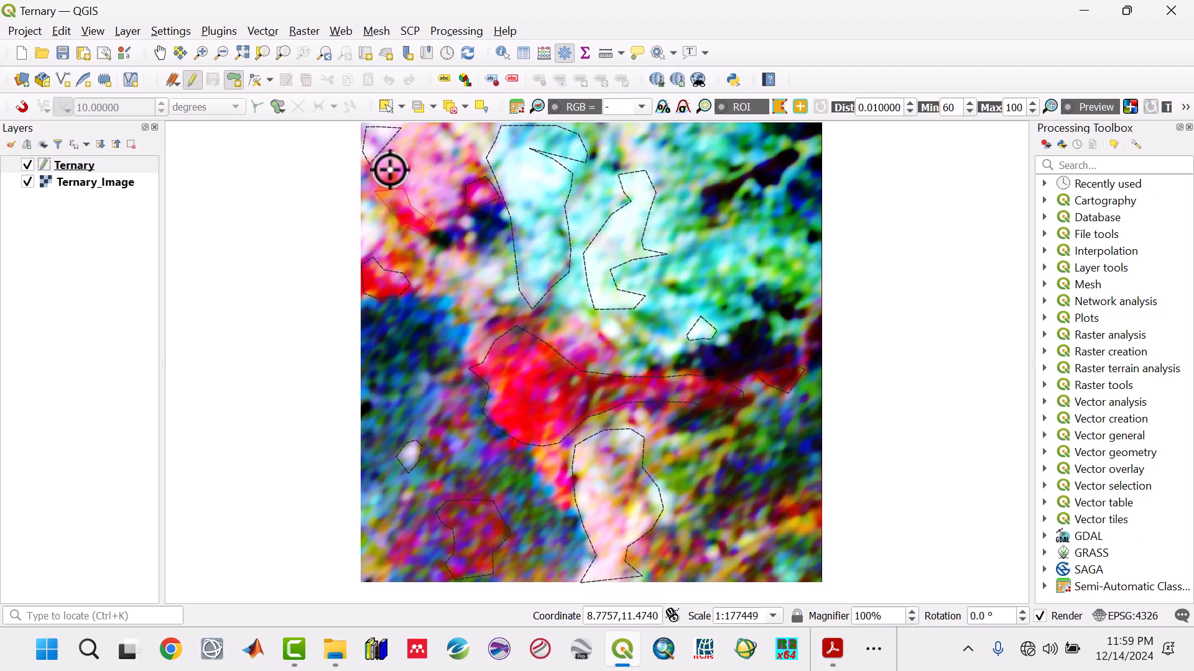
{"action": "right_click", "coordinate": [402, 179]}
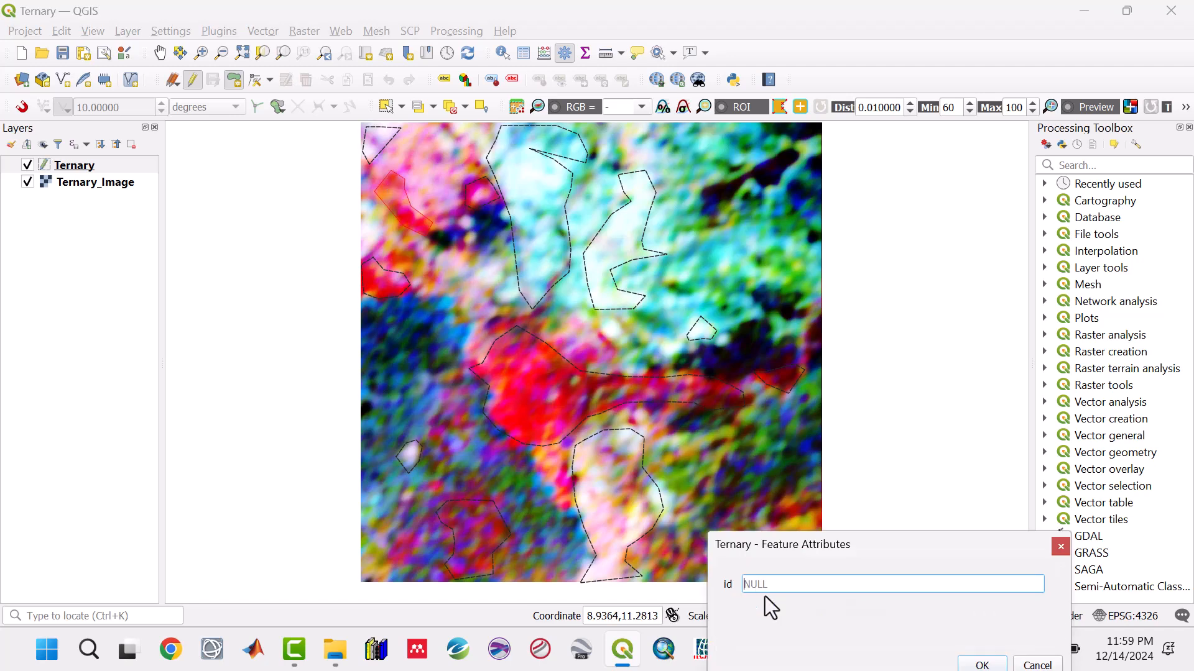
{"action": "left_click_drag", "start_coordinate": [898, 550], "coordinate": [881, 360]}
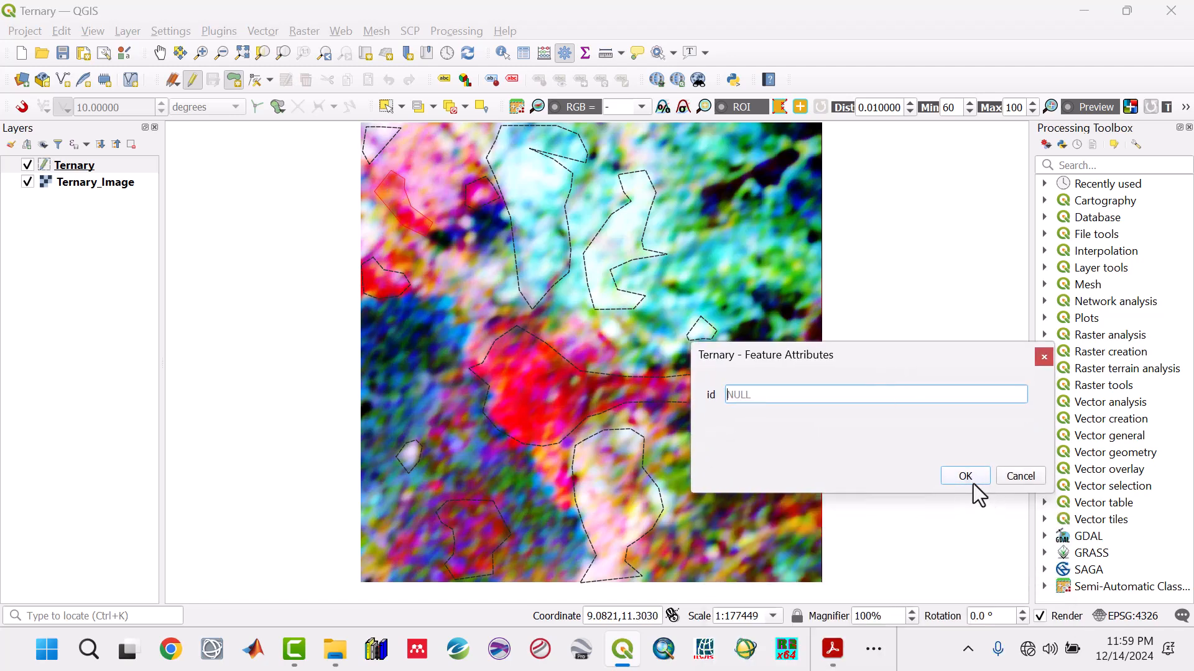
{"action": "left_click", "coordinate": [965, 477]}
- Save the Ternary layer's edits, end its editing session, and save the project
{"action": "left_click", "coordinate": [212, 79]}
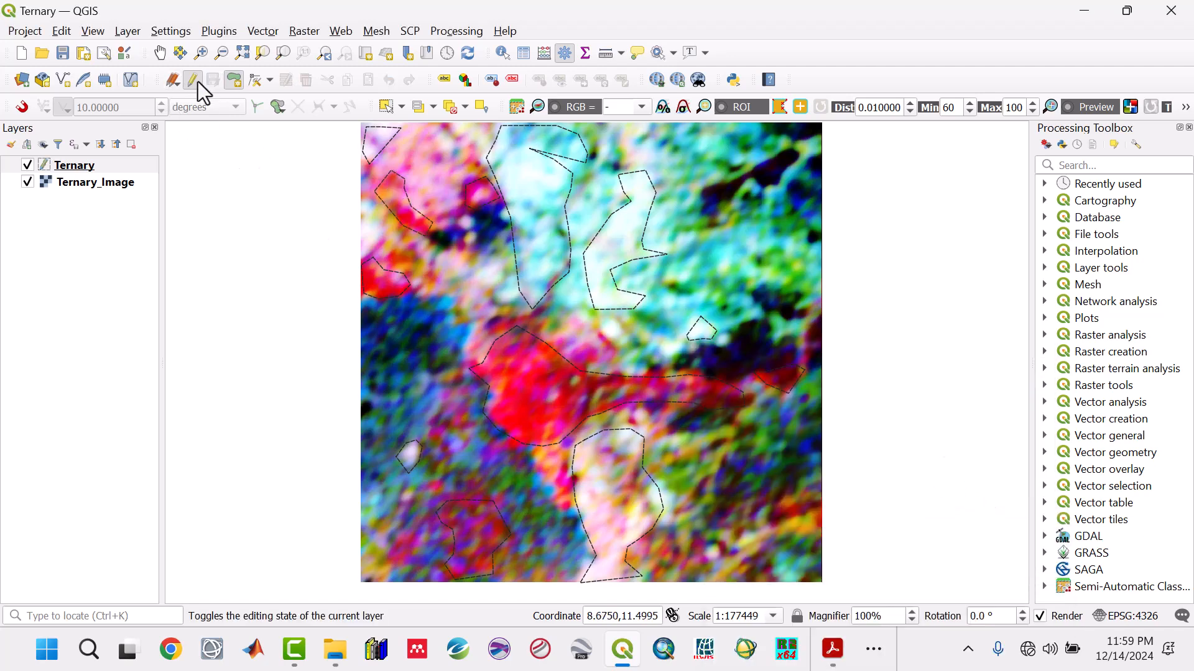
{"action": "left_click", "coordinate": [193, 80]}
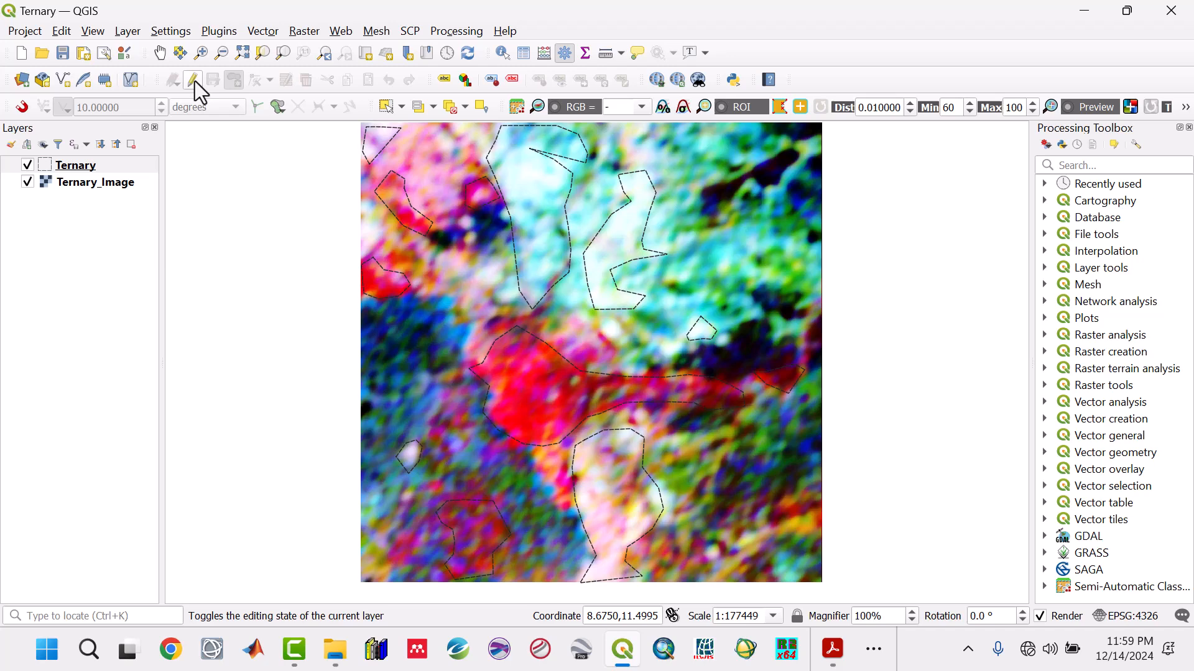
{"action": "left_click", "coordinate": [61, 54]}
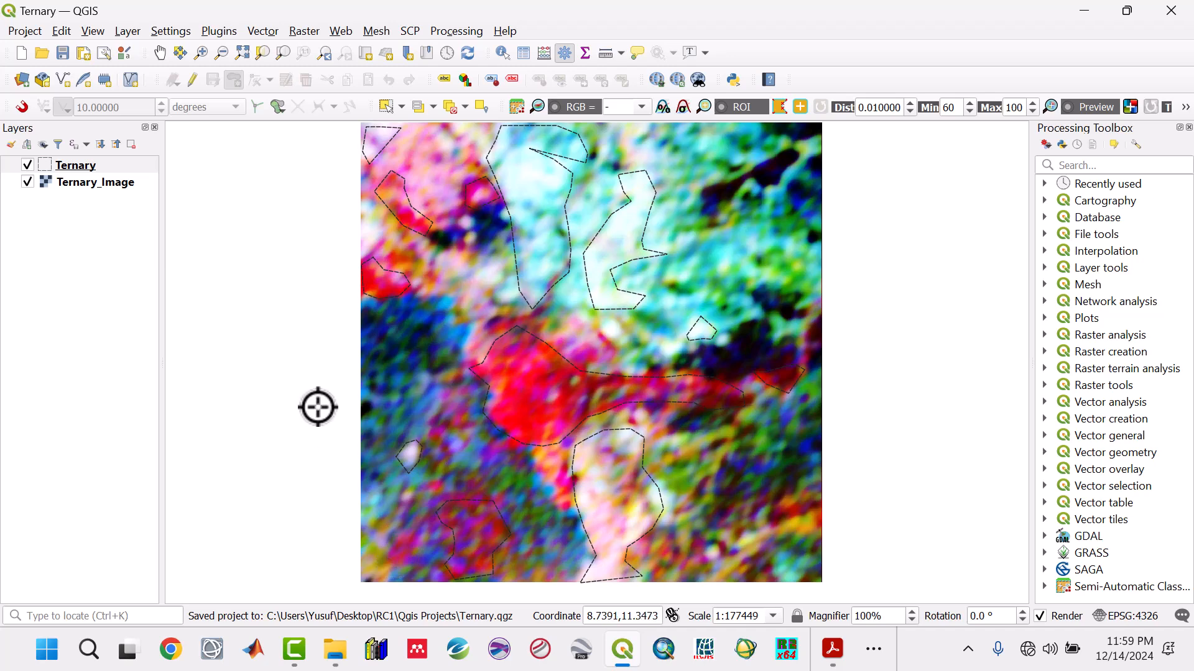
{"action": "left_click", "coordinate": [407, 452]}
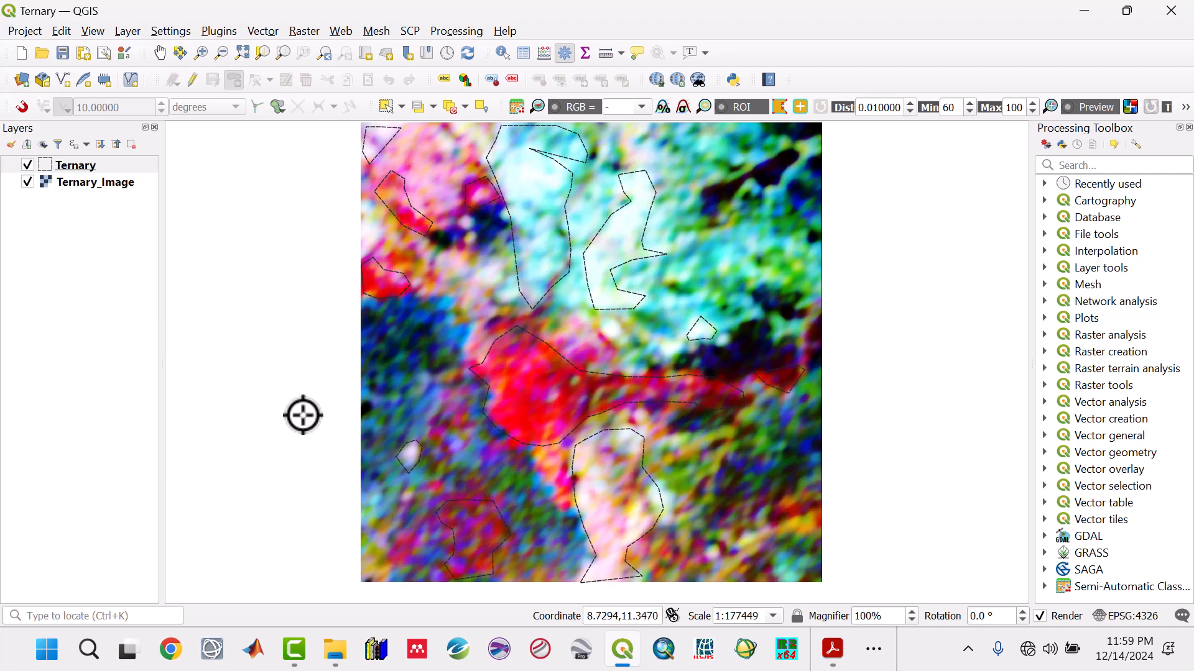
- Switch to File Explorer and open the Ternary Map image from the Images folder in Course Project Files
{"action": "left_click", "coordinate": [344, 664]}
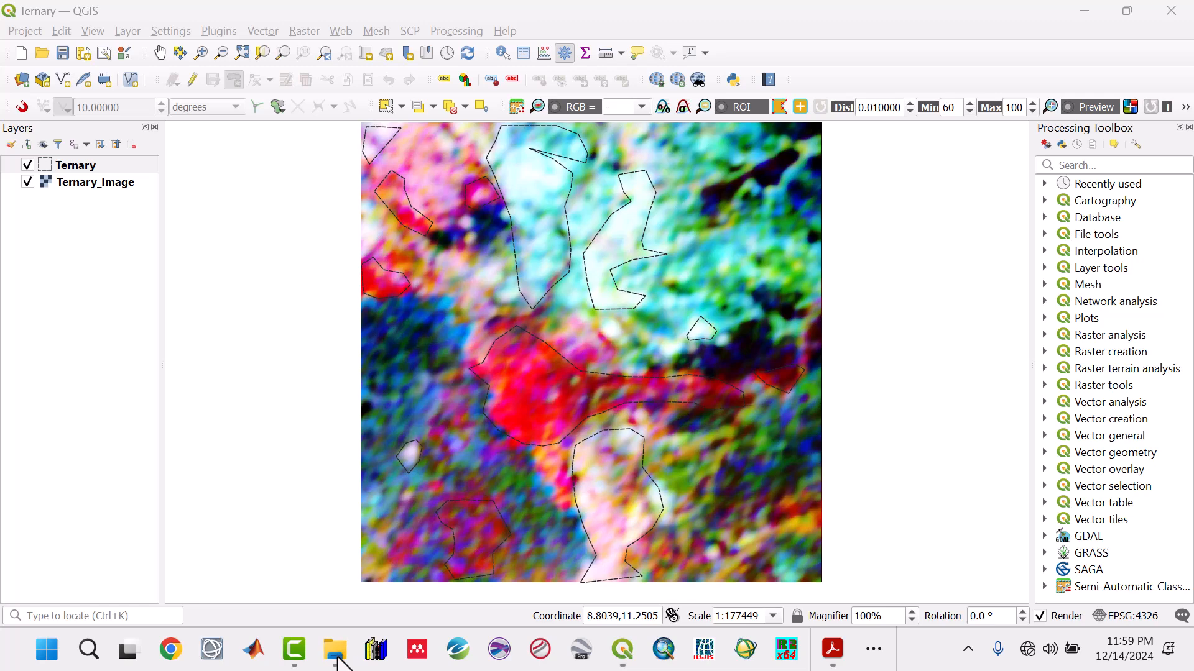
{"action": "mouse_move", "coordinate": [337, 659]}
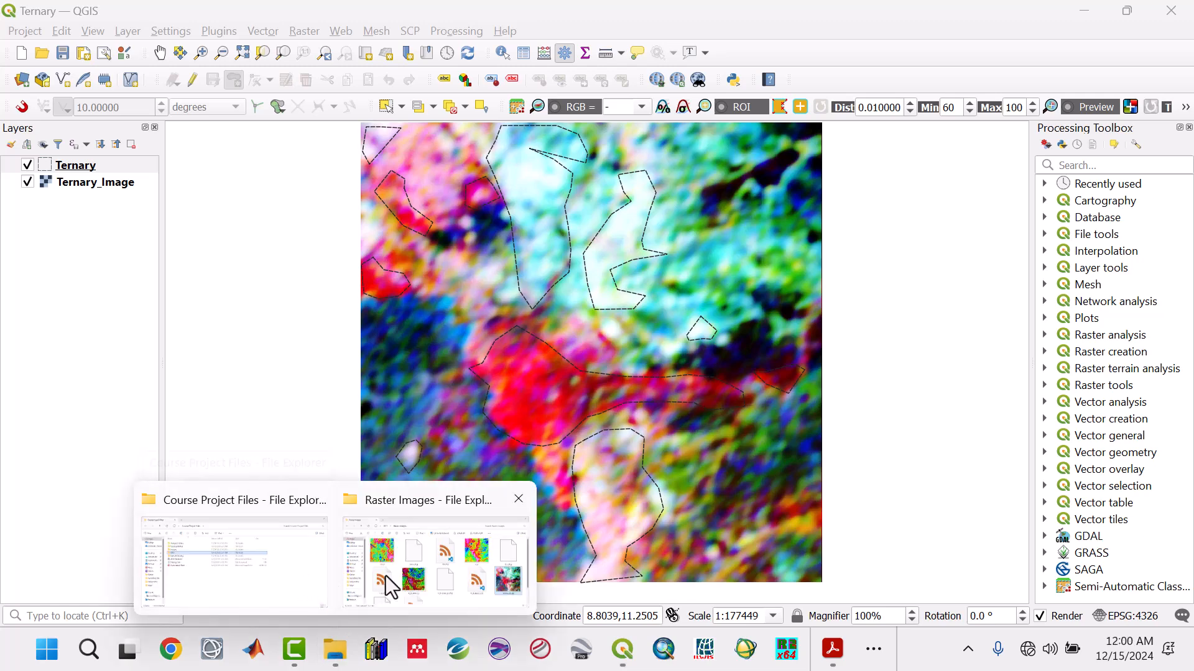
{"action": "left_click", "coordinate": [277, 566]}
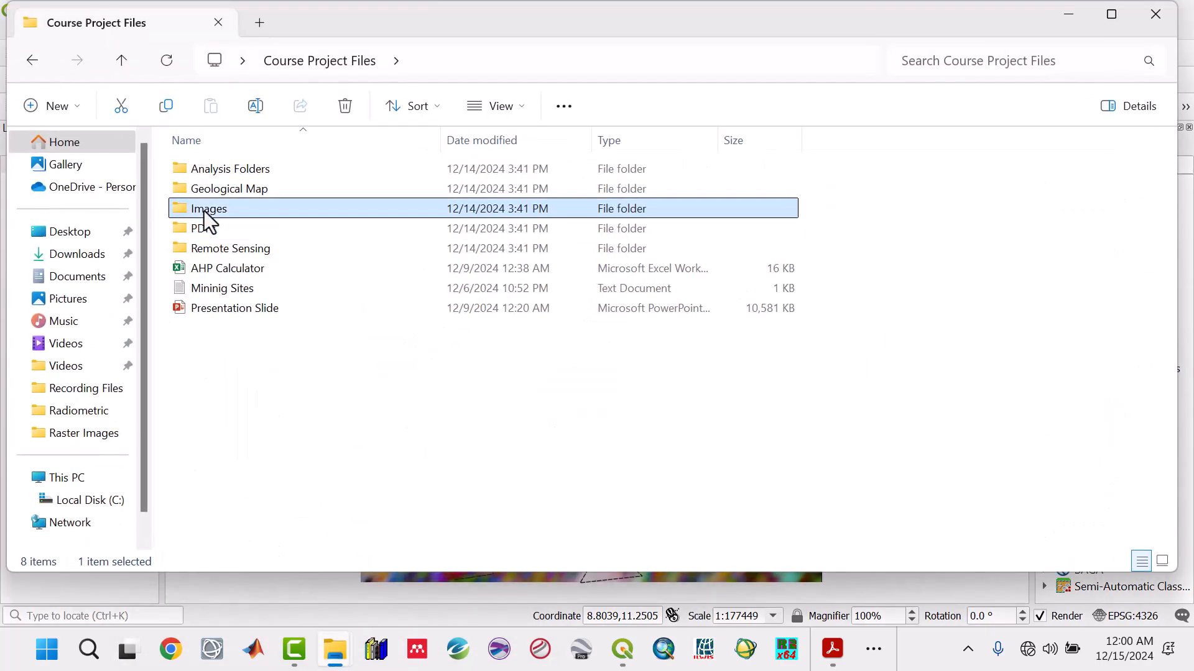
{"action": "double_click", "coordinate": [204, 211]}
{"action": "scroll", "coordinate": [1063, 348], "scroll_direction": "down", "scroll_amount": 5}
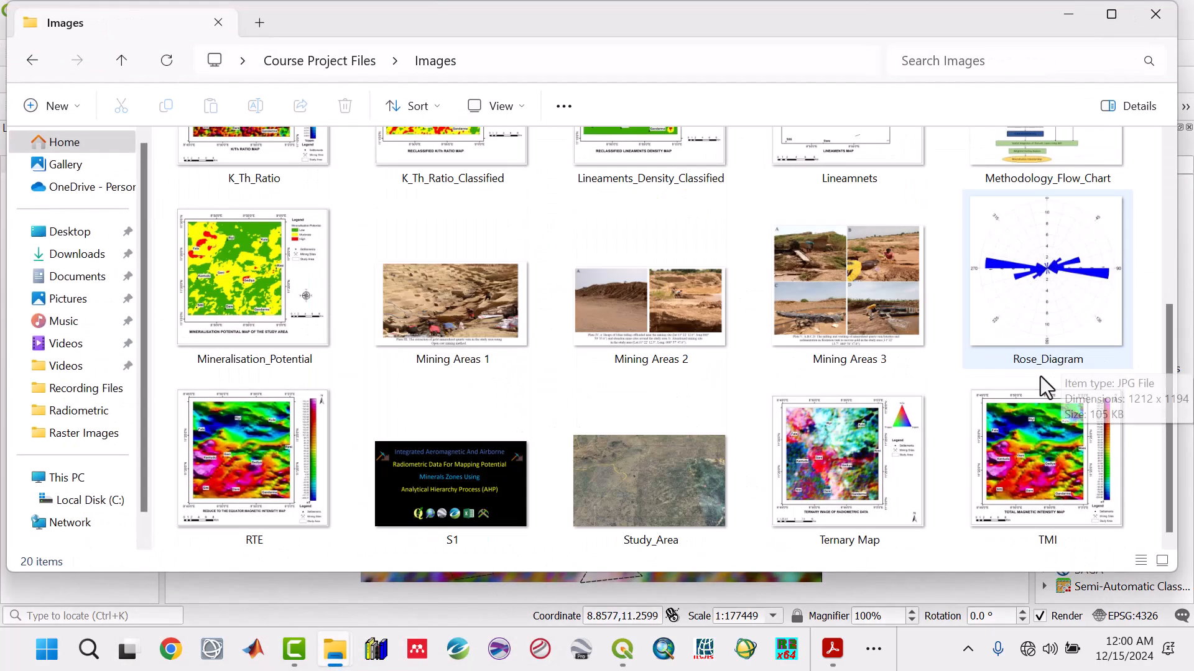
{"action": "double_click", "coordinate": [886, 462]}
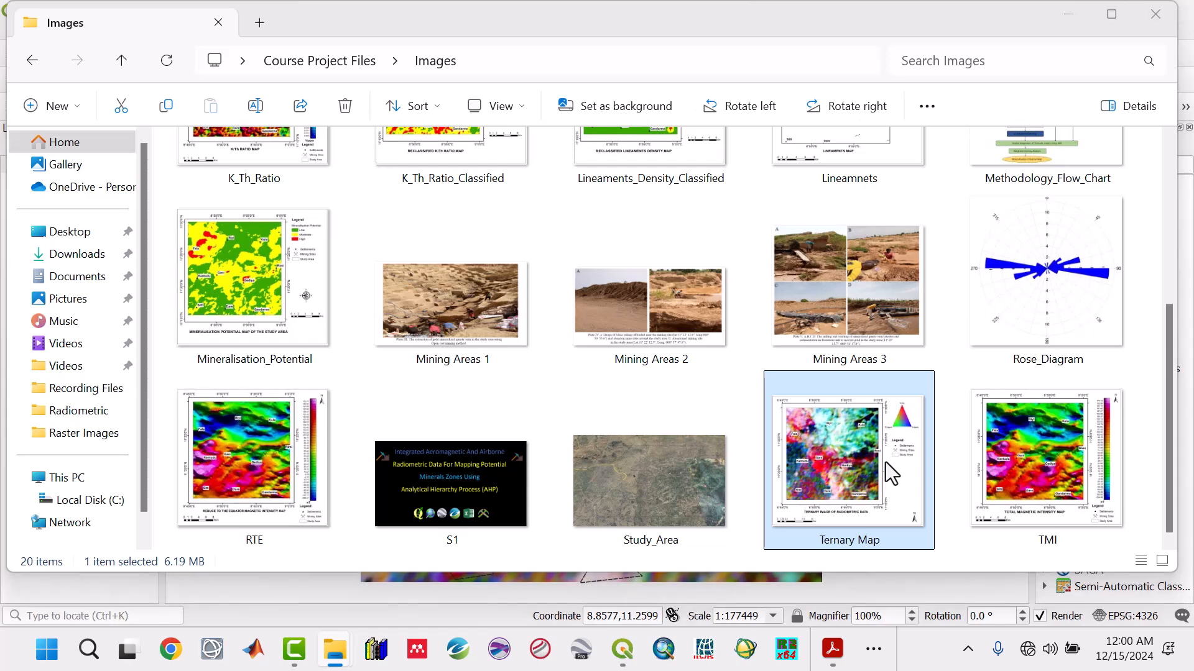